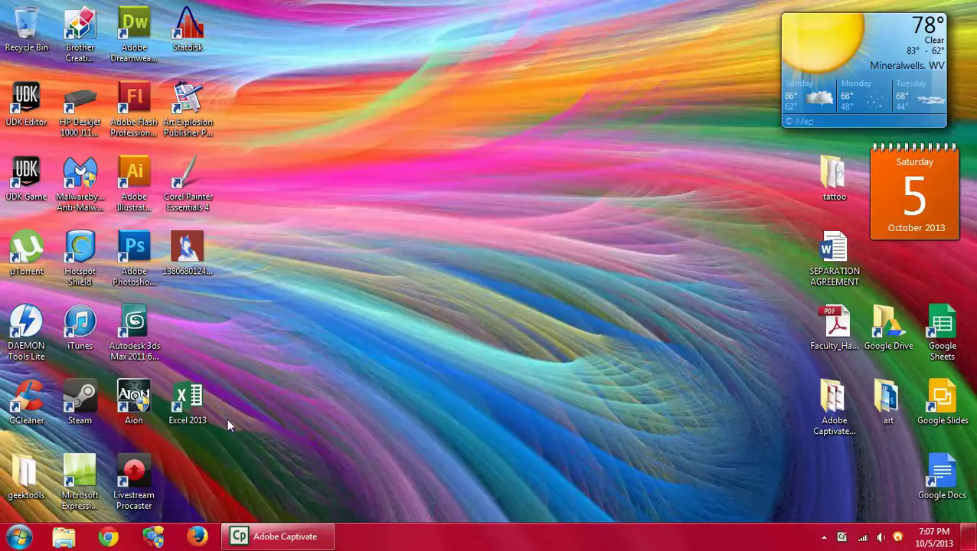
# Launch Excel 2013 from the desktop and create a blank workbook.
pyautogui.click(191, 399)
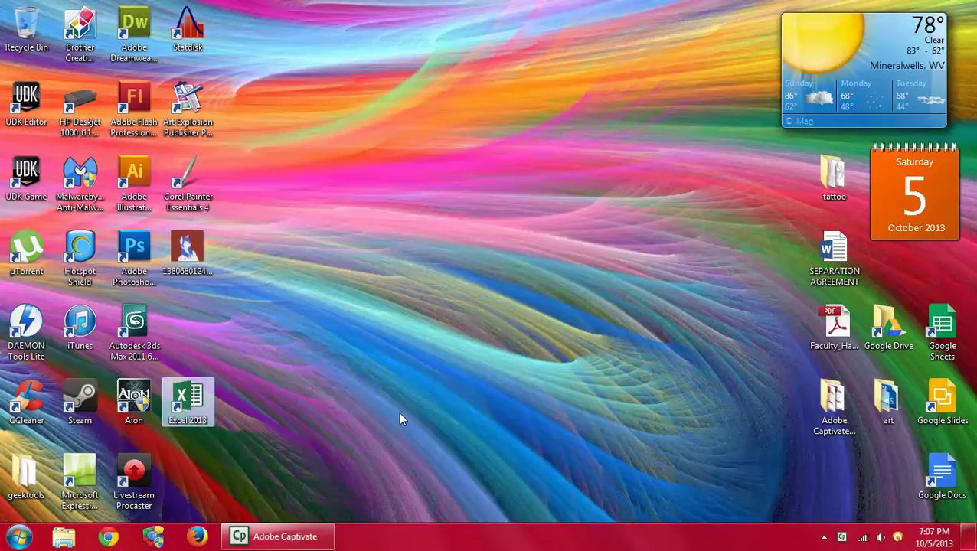
pyautogui.doubleClick(190, 406)
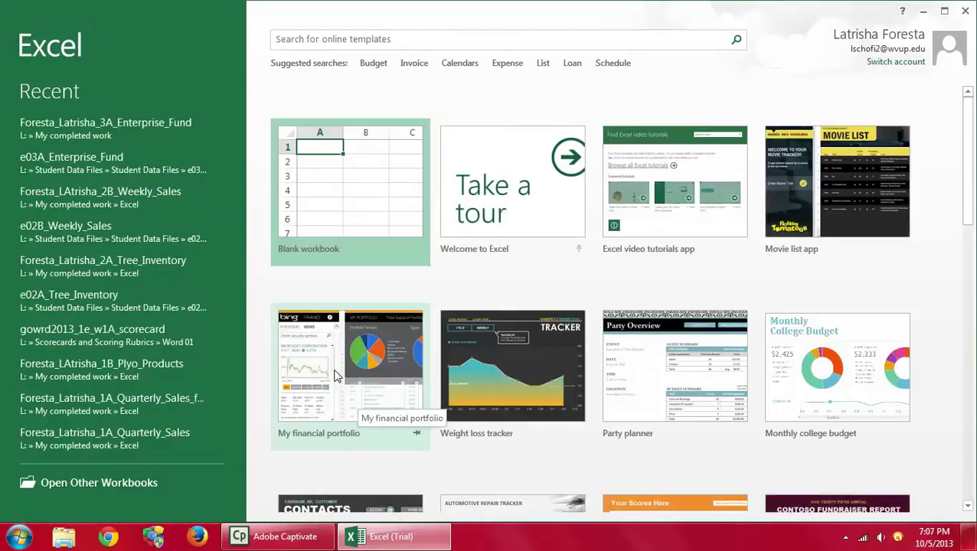
pyautogui.click(335, 215)
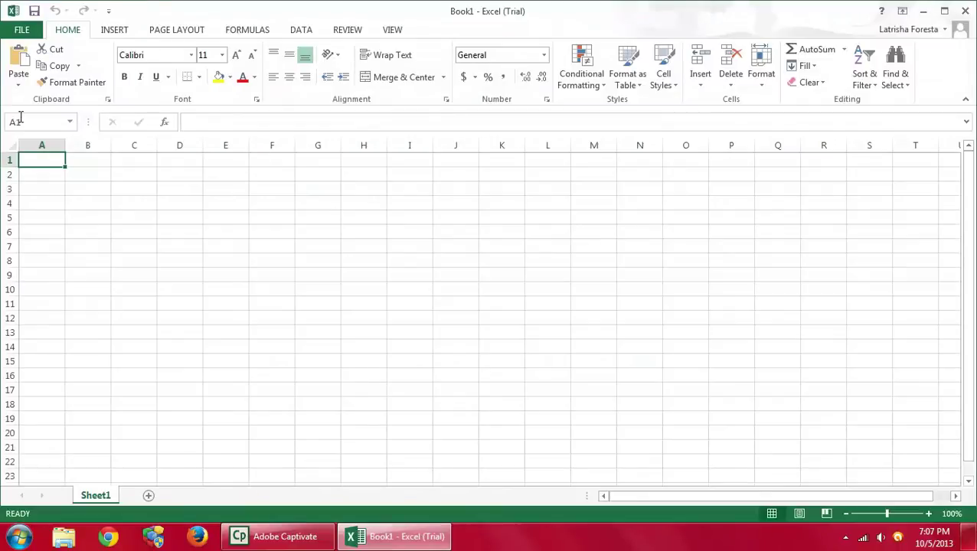
# Enter the worksheet title "Pacifica Bay" in cell A1.
pyautogui.click(928, 514)
pyautogui.click(928, 514)
pyautogui.click(928, 513)
pyautogui.click(928, 514)
pyautogui.click(928, 514)
pyautogui.click(928, 514)
pyautogui.click(928, 514)
pyautogui.click(928, 514)
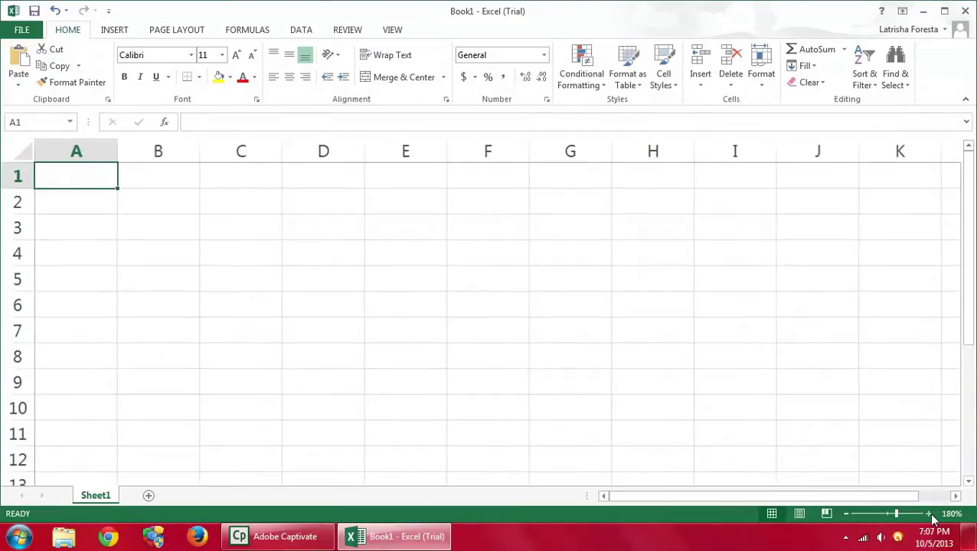
pyautogui.click(928, 514)
pyautogui.click(928, 514)
pyautogui.click(928, 514)
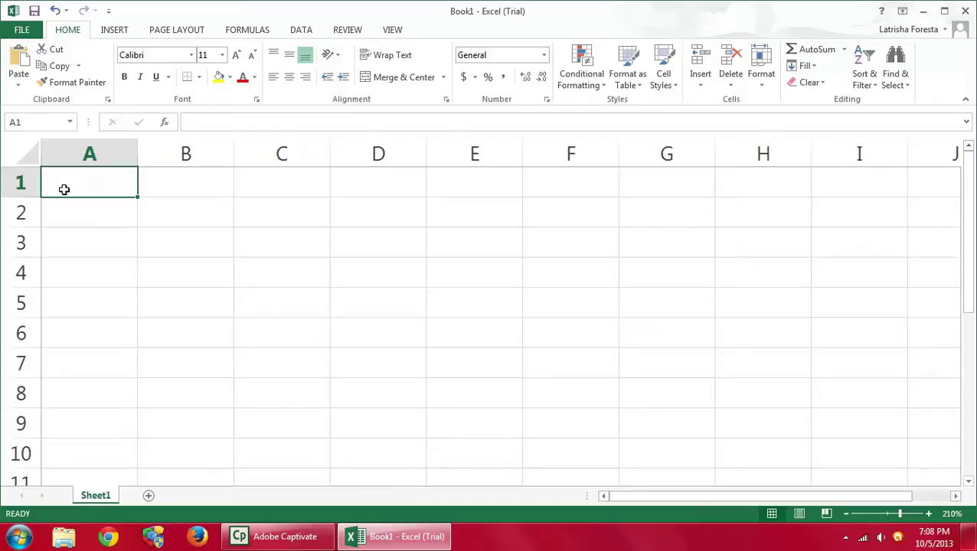
pyautogui.write('P')
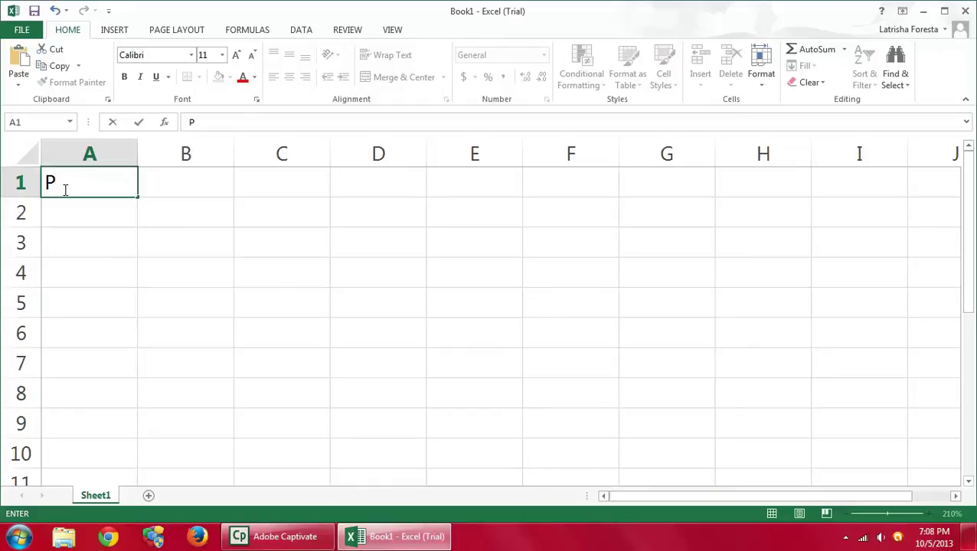
pyautogui.write('acif')
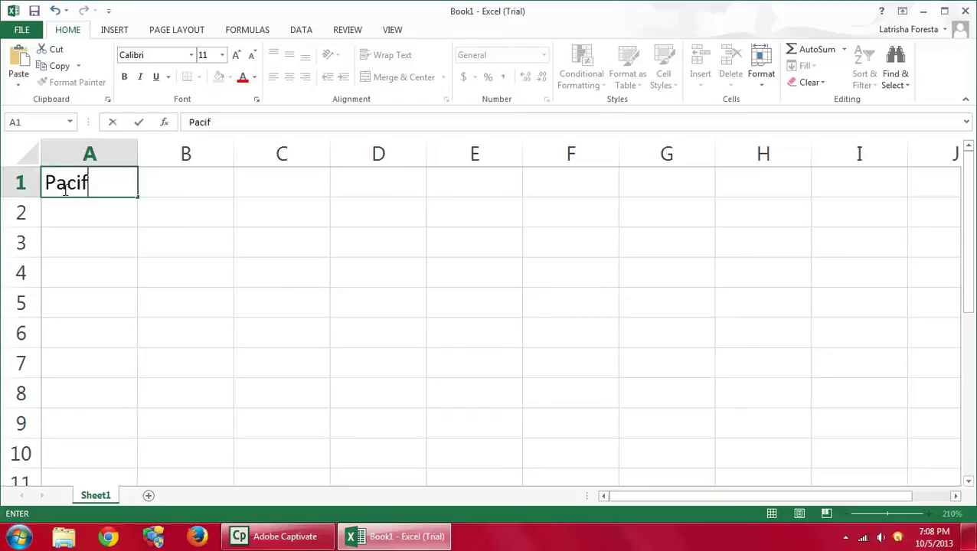
pyautogui.write('ica Bay')
pyautogui.press('Return')
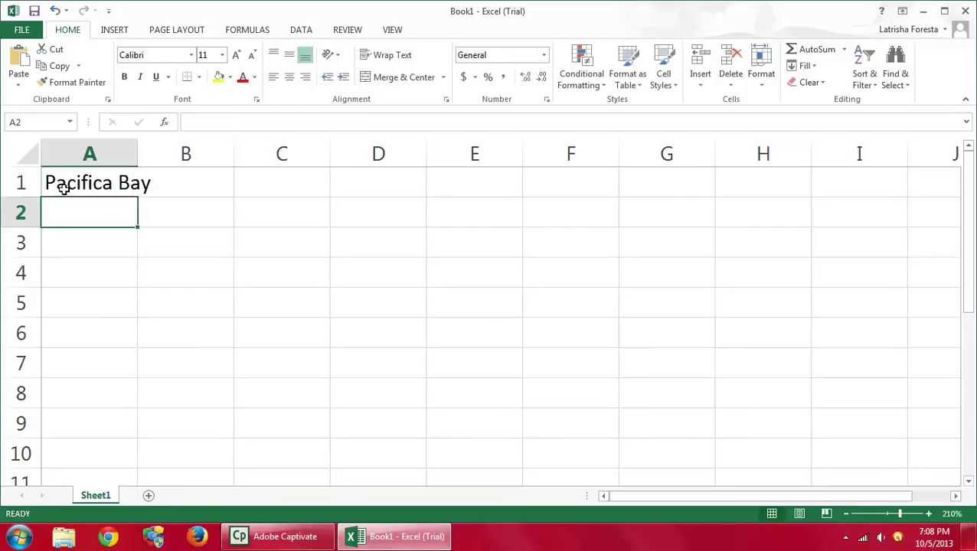
# Enter the subtitle "Tourism Spending 2010 to 2014" in cell A2.
pyautogui.write('Tour')
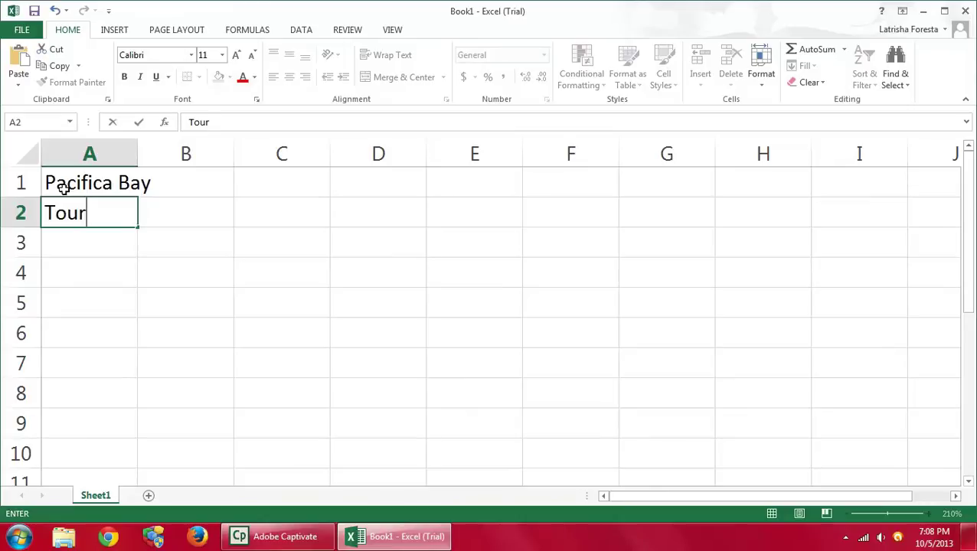
pyautogui.write('ism S')
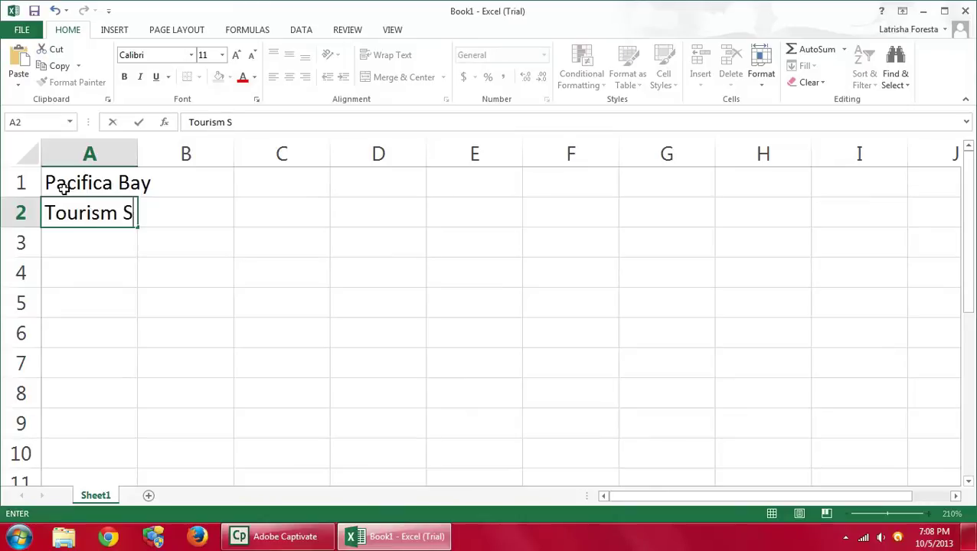
pyautogui.write('pending ')
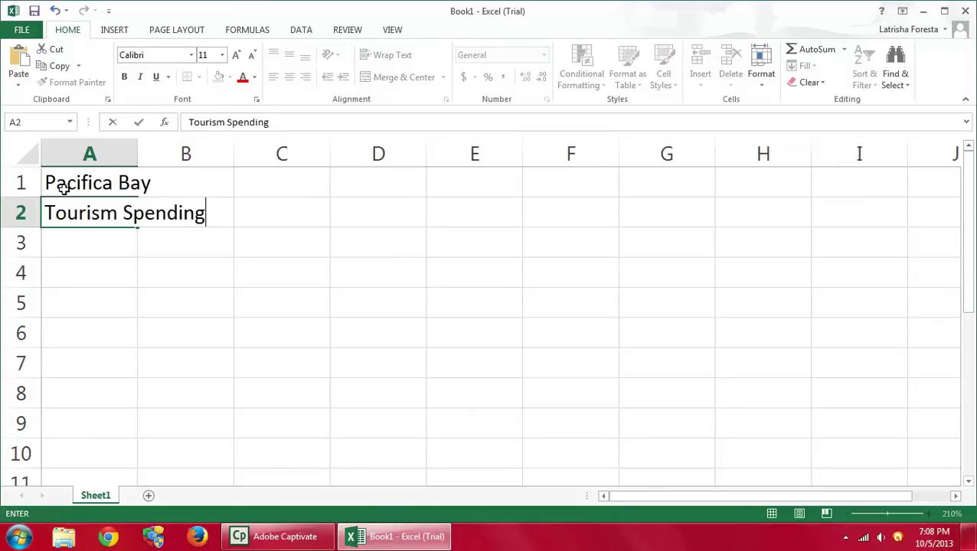
pyautogui.write('201')
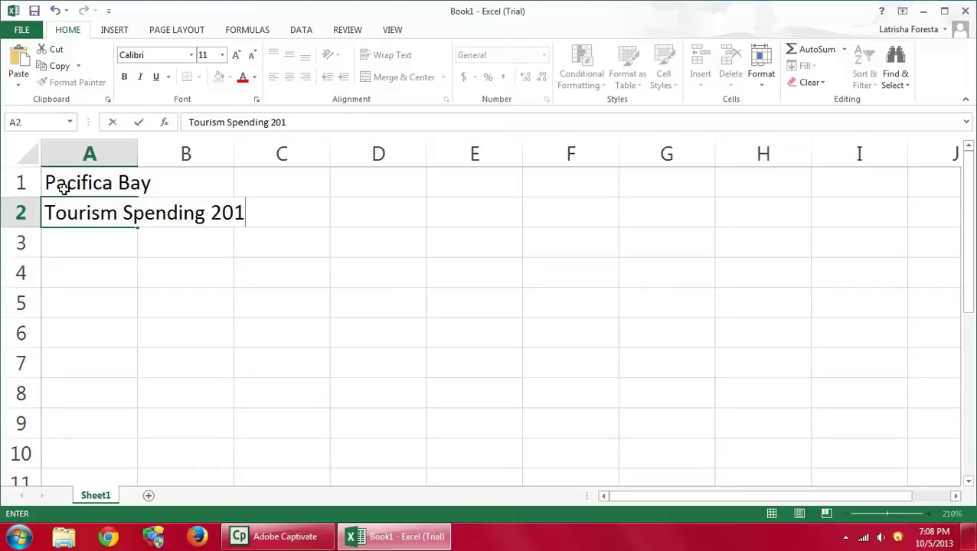
pyautogui.write('0 to 2014')
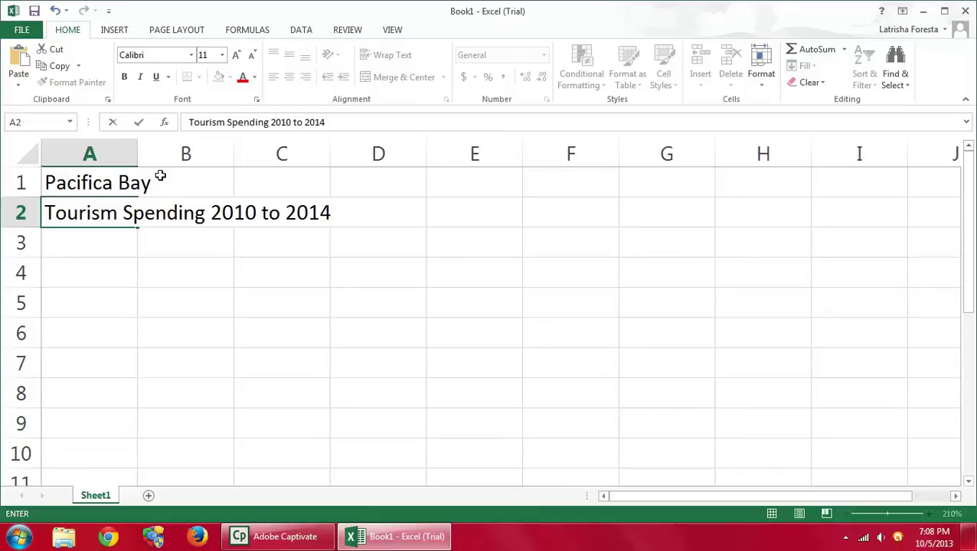
# Merge and center the title across A1:F1 and the subtitle across A2:F2.
pyautogui.moveTo(113, 180); pyautogui.dragTo(549, 182)
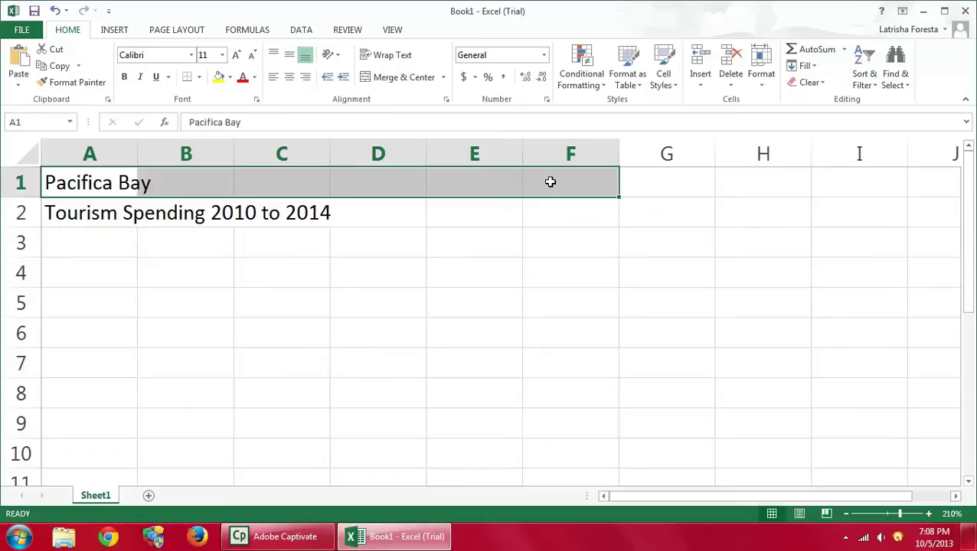
pyautogui.click(397, 84)
pyautogui.moveTo(79, 213); pyautogui.dragTo(550, 215)
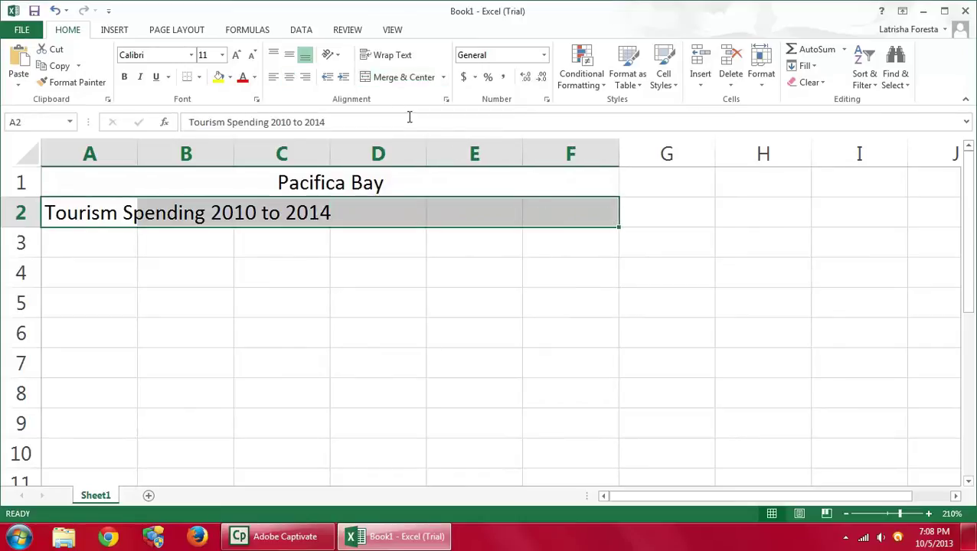
pyautogui.click(377, 82)
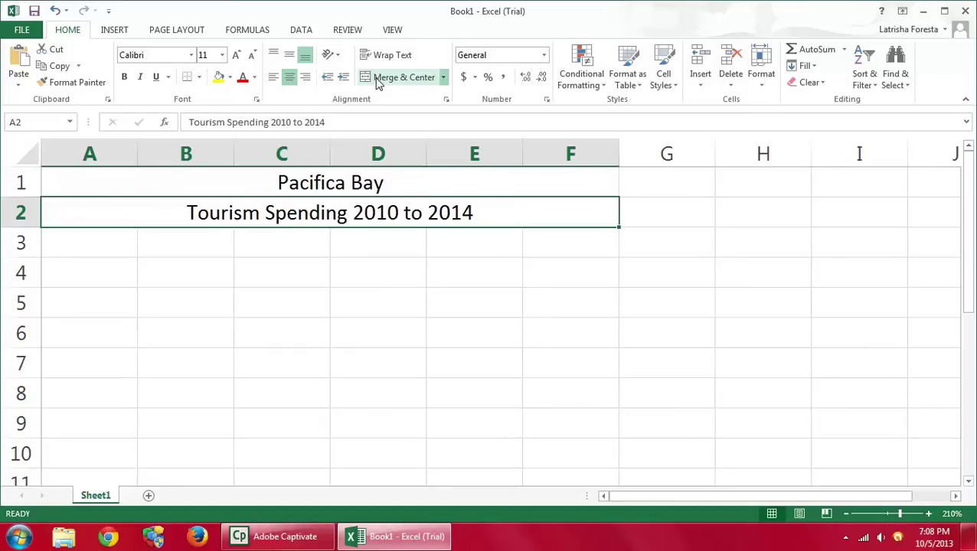
# Apply the Title cell style to the title in A1 and the Heading 1 style to the subtitle in A2.
pyautogui.click(354, 185)
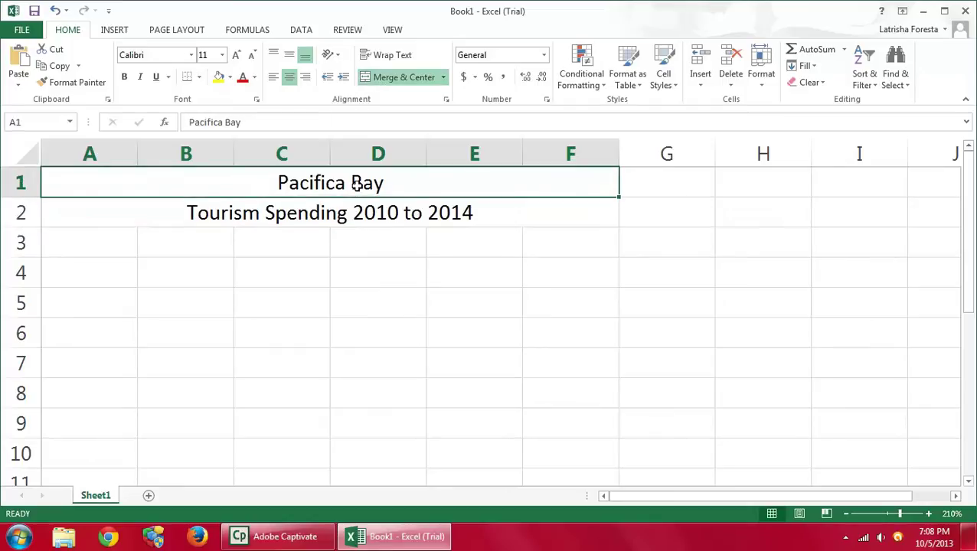
pyautogui.click(672, 91)
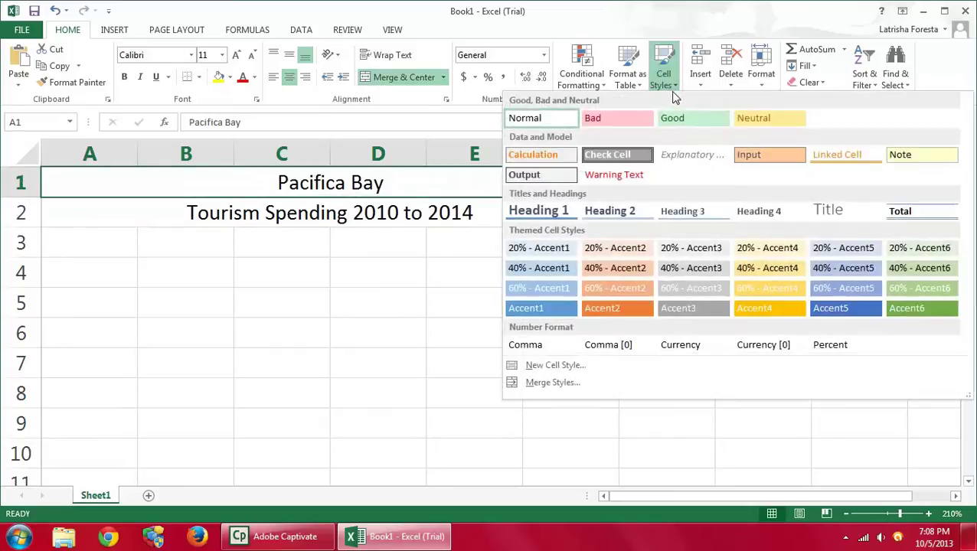
pyautogui.click(829, 218)
pyautogui.click(181, 238)
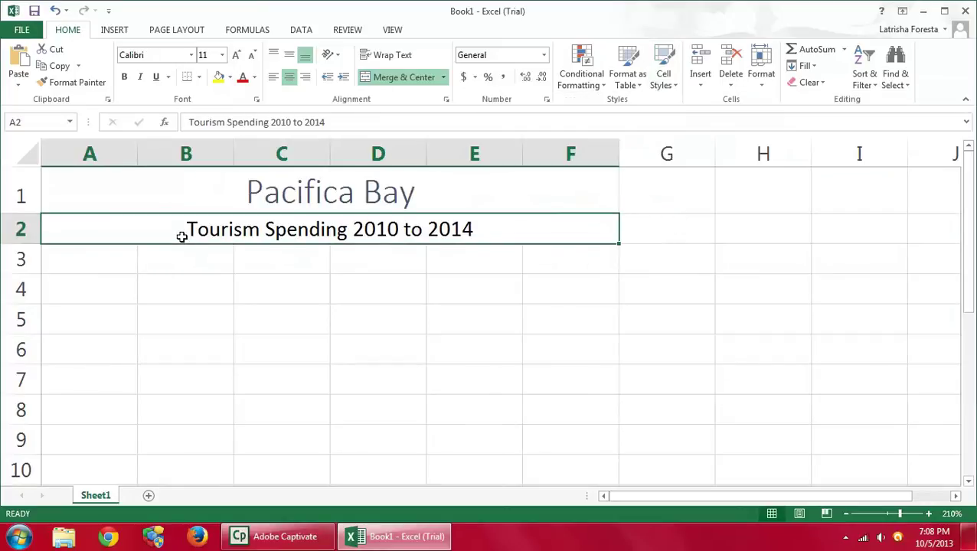
pyautogui.click(670, 92)
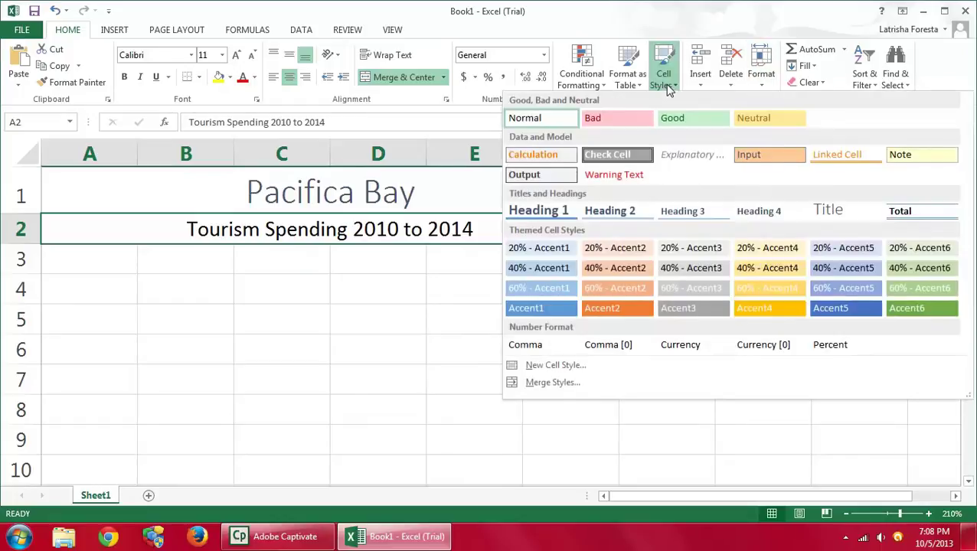
pyautogui.click(546, 214)
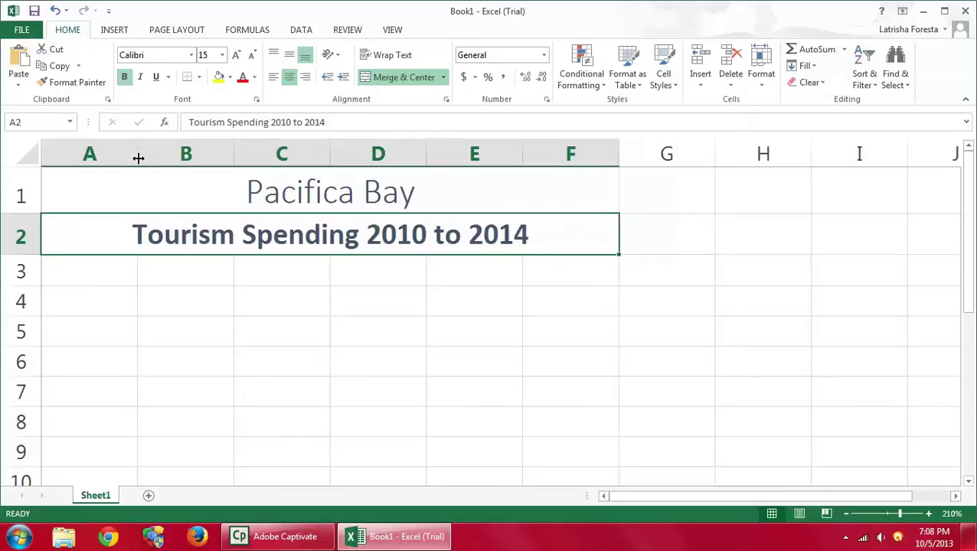
# Widen column A to more than double its width, and widen columns B through F together by about 40 percent.
pyautogui.moveTo(139, 159); pyautogui.dragTo(267, 162)
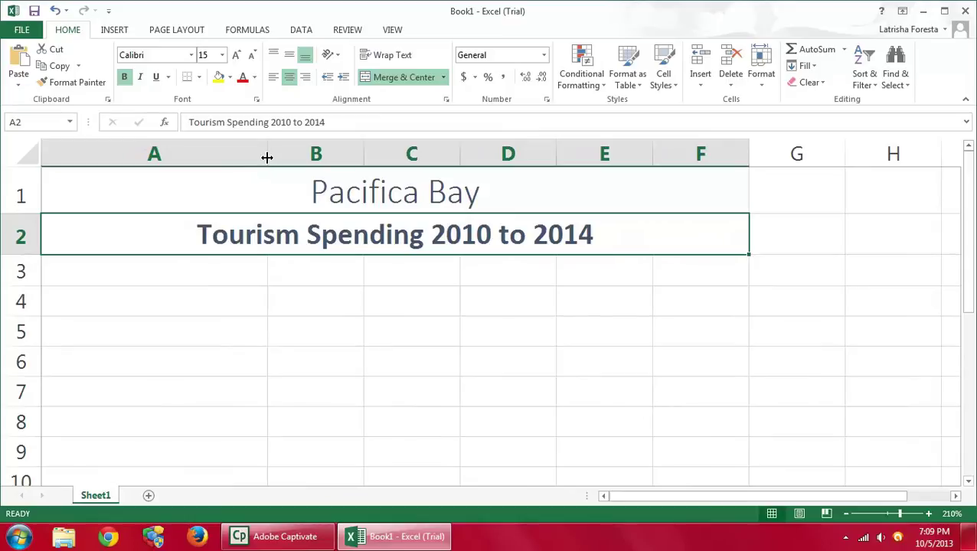
pyautogui.moveTo(343, 151); pyautogui.dragTo(703, 143)
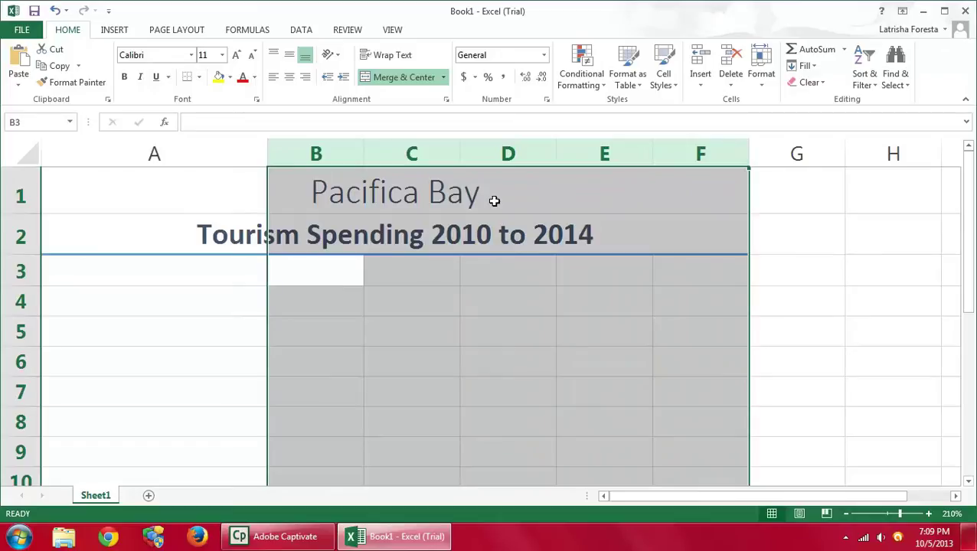
pyautogui.moveTo(362, 157); pyautogui.dragTo(403, 158)
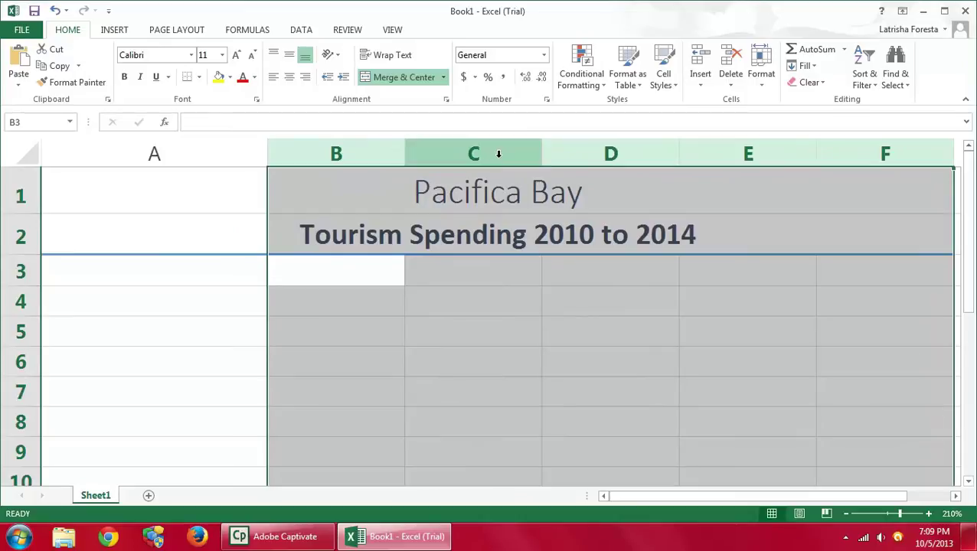
# Start saving the workbook under a new name and browse to the Excel folder inside My completed work on PUBLIC (L:).
pyautogui.click(26, 30)
pyautogui.click(40, 167)
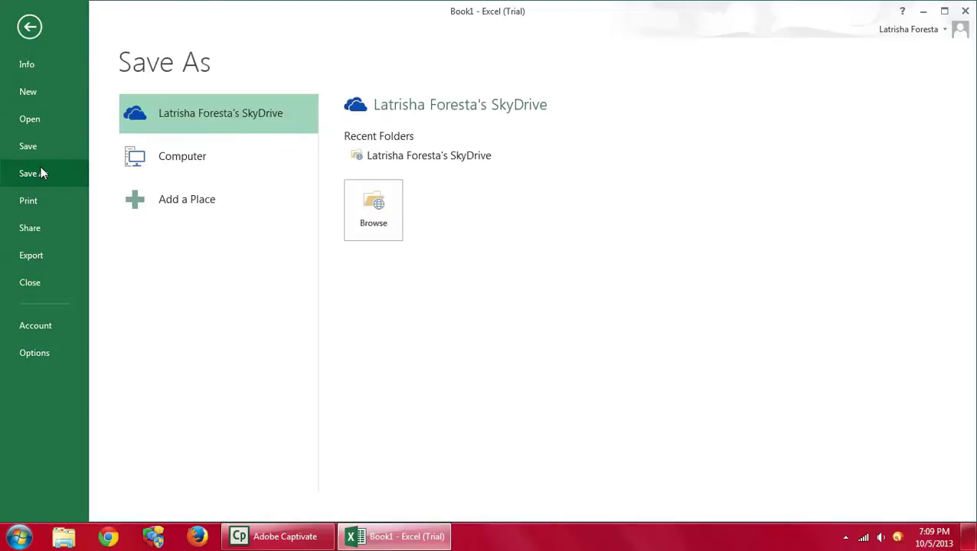
pyautogui.click(170, 161)
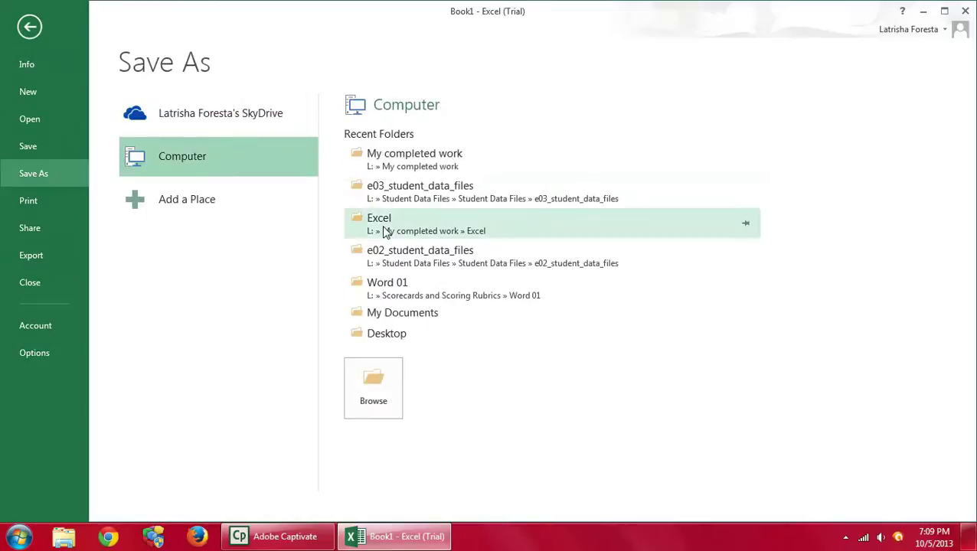
pyautogui.click(386, 393)
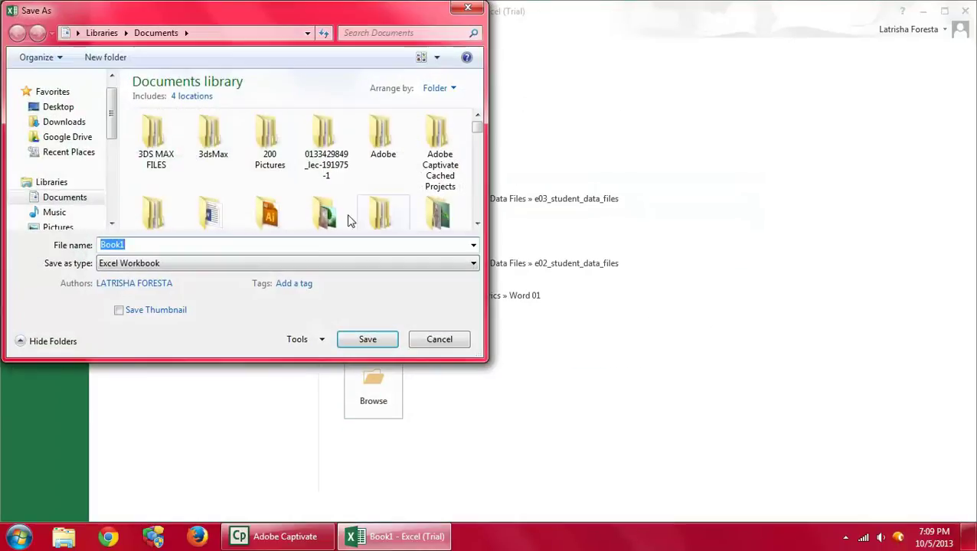
pyautogui.scroll(-3, 85, 188)
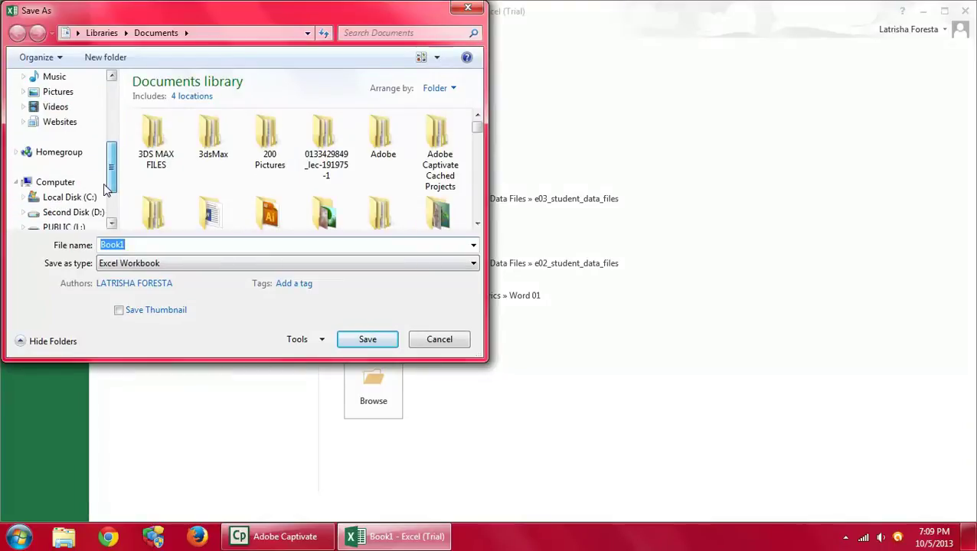
pyautogui.click(66, 212)
pyautogui.doubleClick(172, 101)
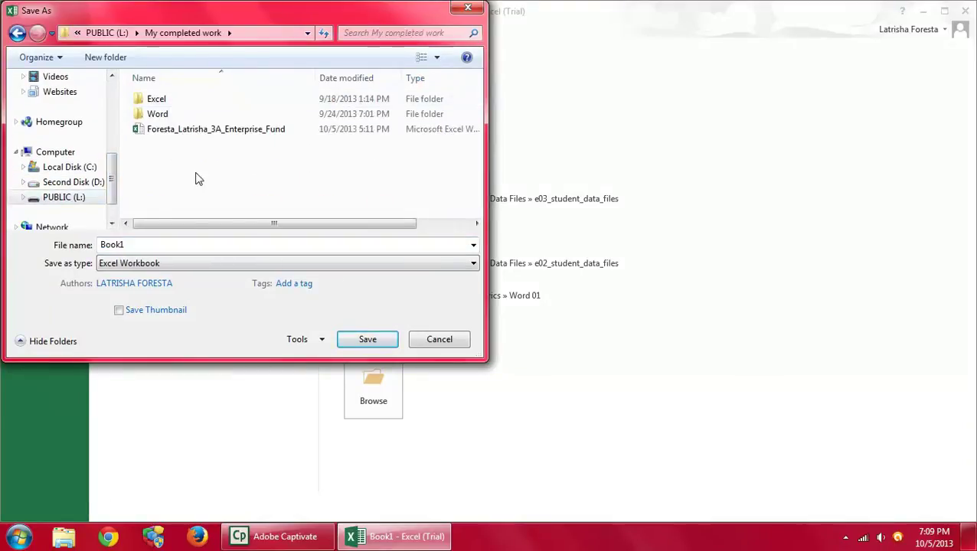
pyautogui.doubleClick(156, 101)
# Name the file with the author's last and first name followed by "_3B_Tourism" and save it as an Excel Workbook.
pyautogui.click(142, 245)
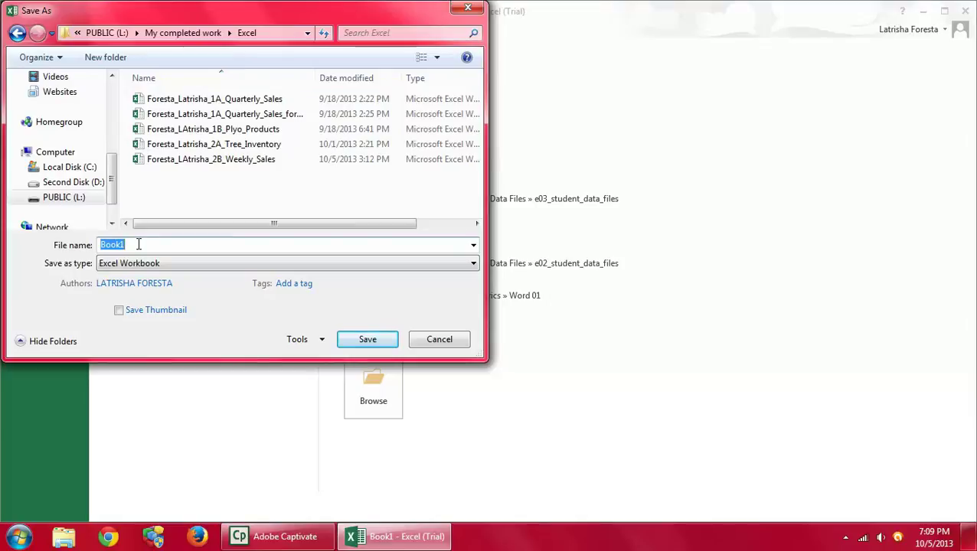
pyautogui.write('Foresta_')
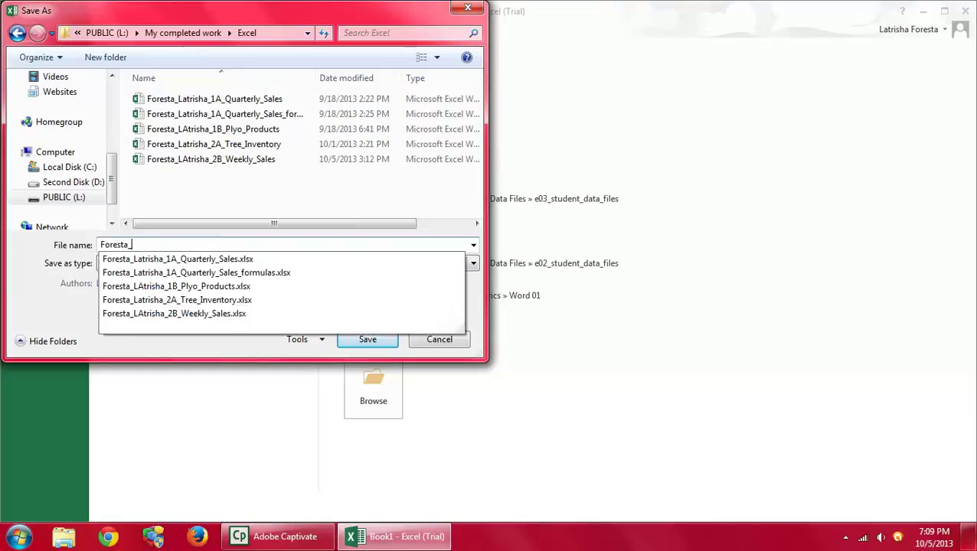
pyautogui.write('LAtrisha_3')
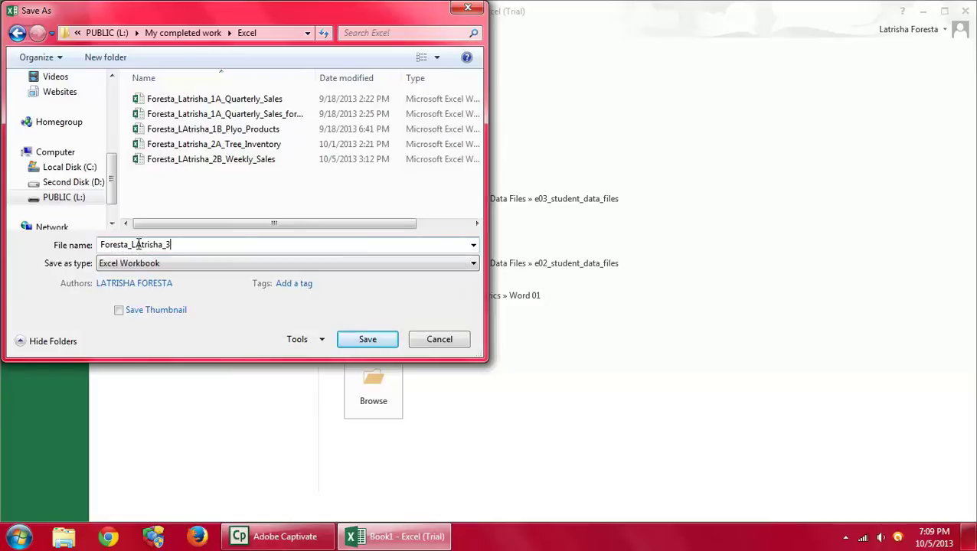
pyautogui.write('B_Tourism')
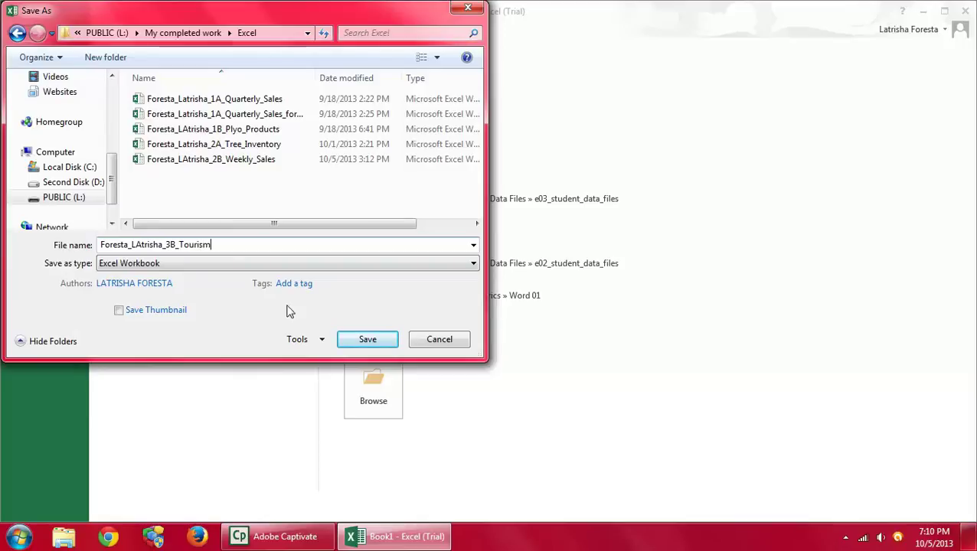
pyautogui.click(377, 343)
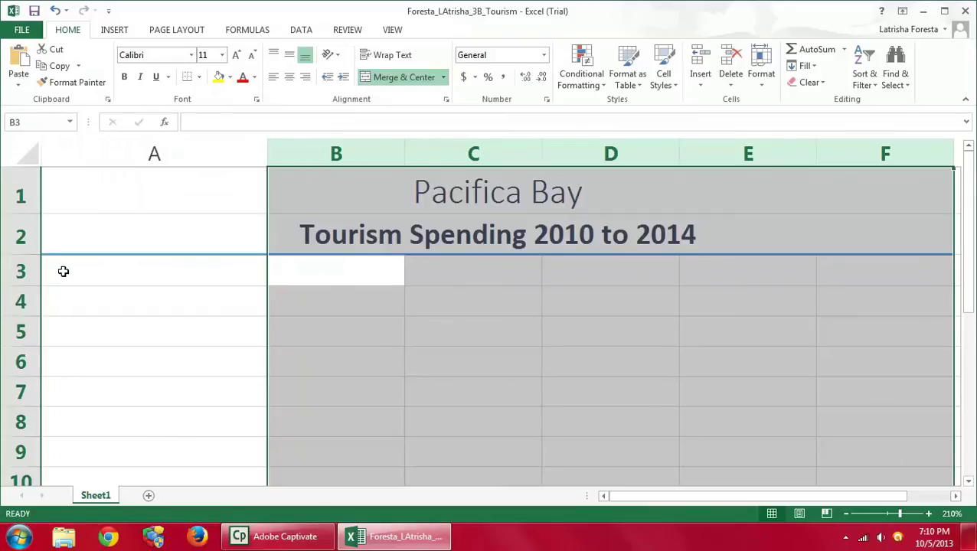
# Enter the row label Year in A4, with 2010 in B4 and 2011 in C4.
pyautogui.click(7, 279)
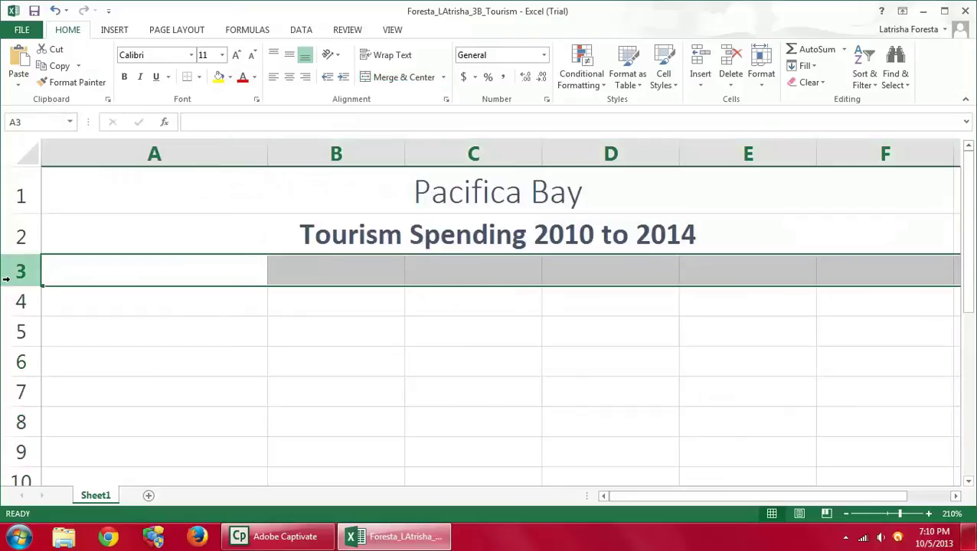
pyautogui.click(83, 303)
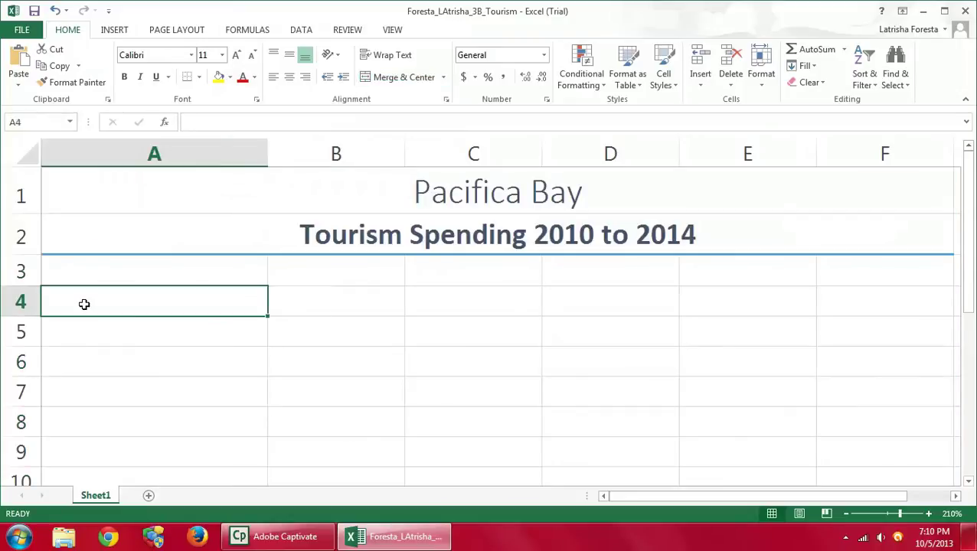
pyautogui.write('Year')
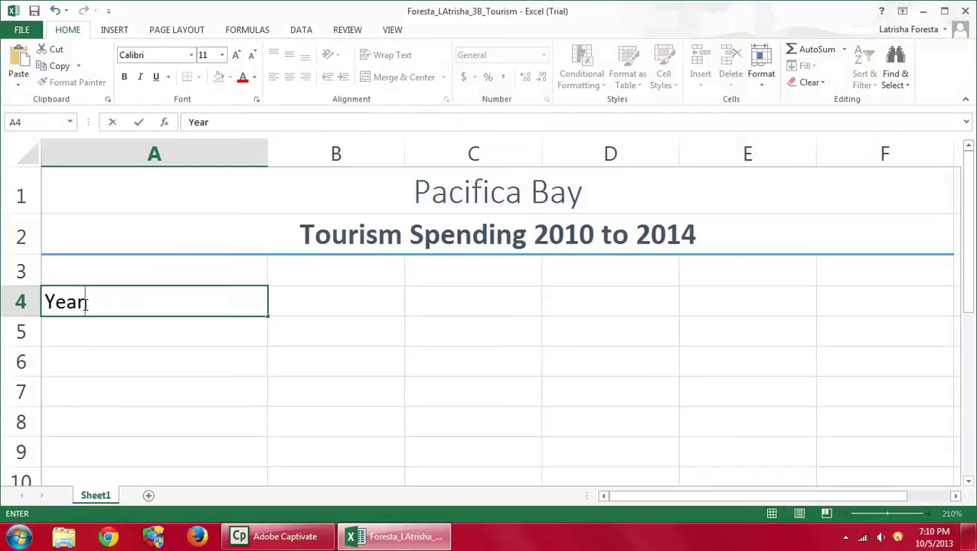
pyautogui.press('Tab')
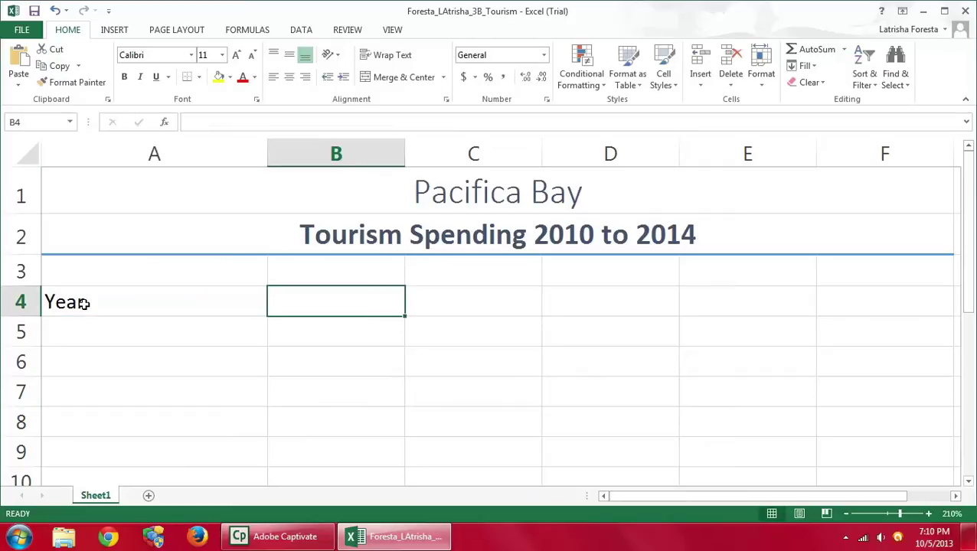
pyautogui.write('2010')
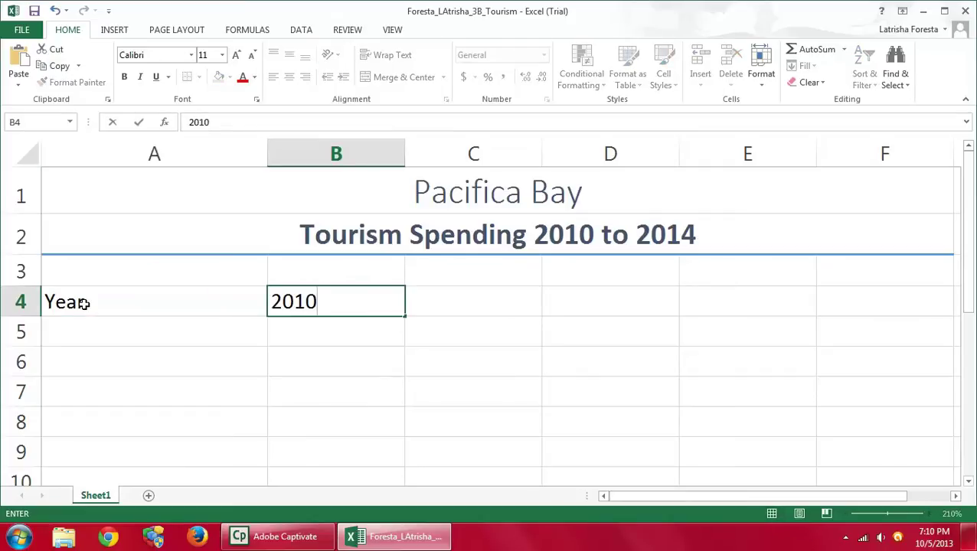
pyautogui.press('Tab')
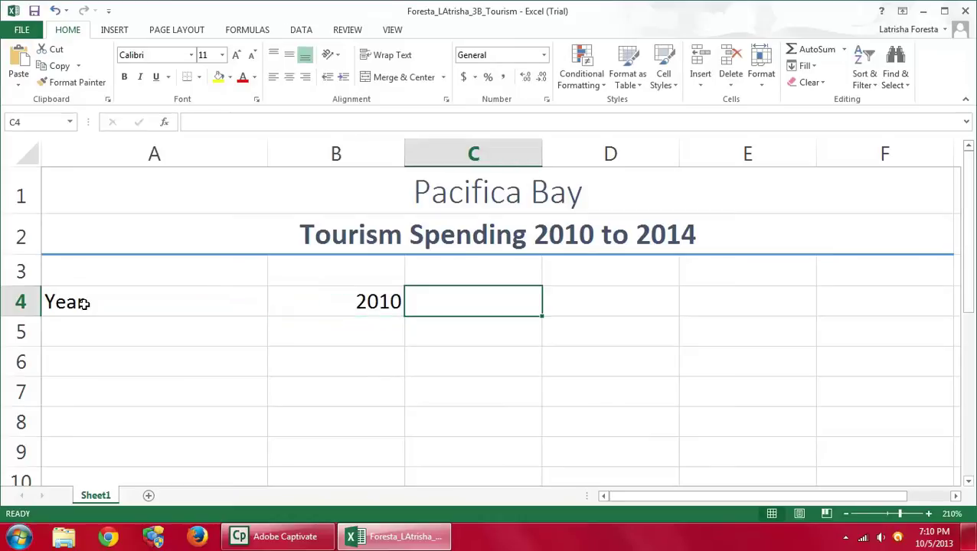
pyautogui.write('2011')
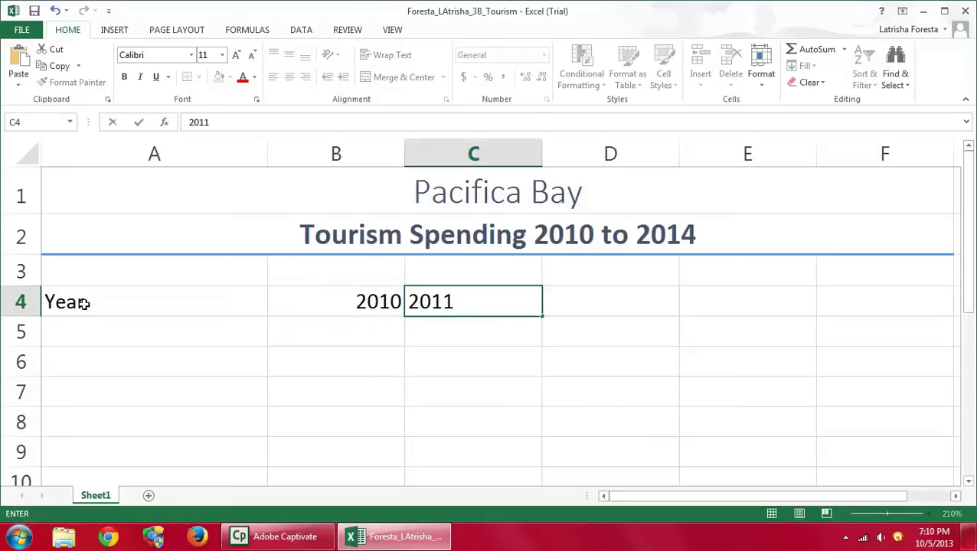
pyautogui.press('Tab')
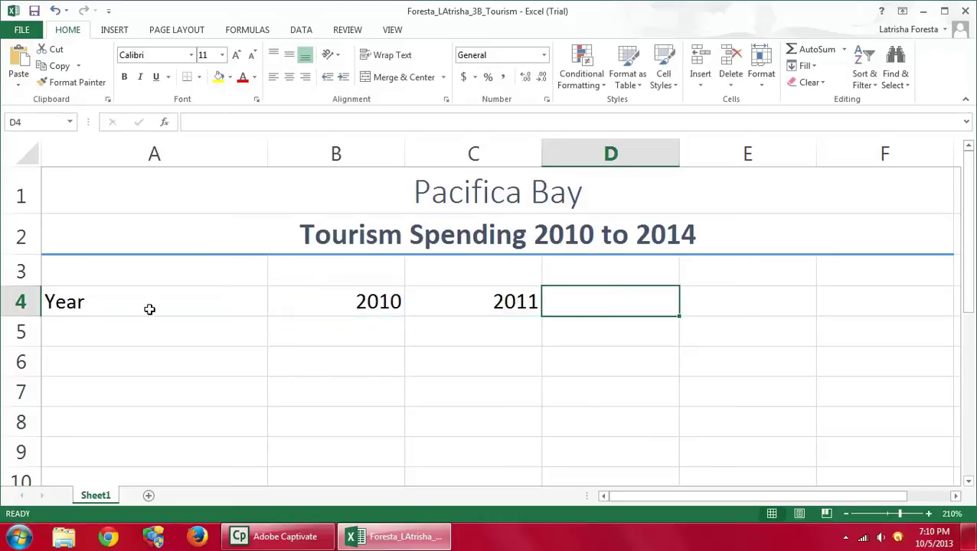
# Extend the year series from B4:C4 across to F4 and apply the Heading 3 cell style to B4:F4.
pyautogui.moveTo(353, 302); pyautogui.dragTo(506, 306)
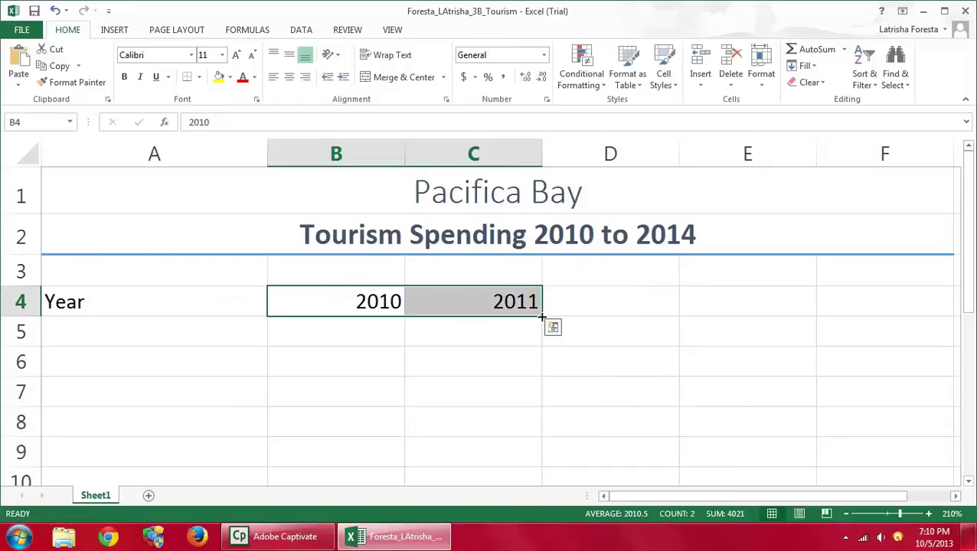
pyautogui.moveTo(542, 316); pyautogui.dragTo(893, 310)
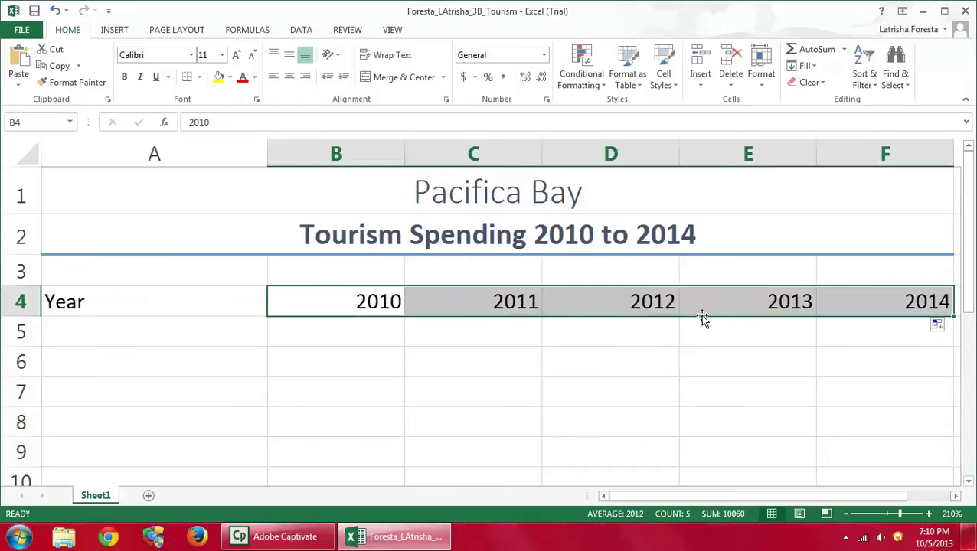
pyautogui.moveTo(785, 497)
pyautogui.mouseDown()
pyautogui.moveTo(798, 501)
pyautogui.moveTo(772, 496)
pyautogui.mouseUp()
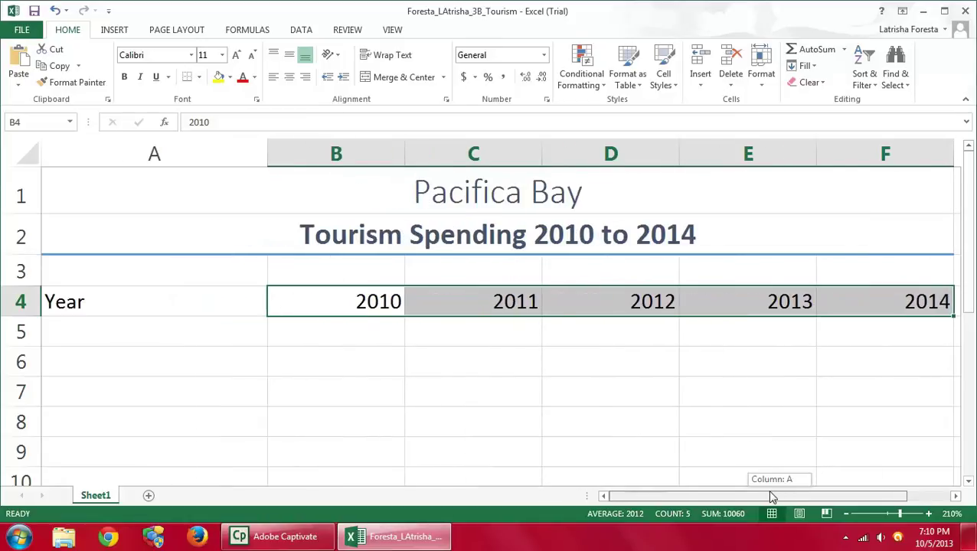
pyautogui.click(846, 513)
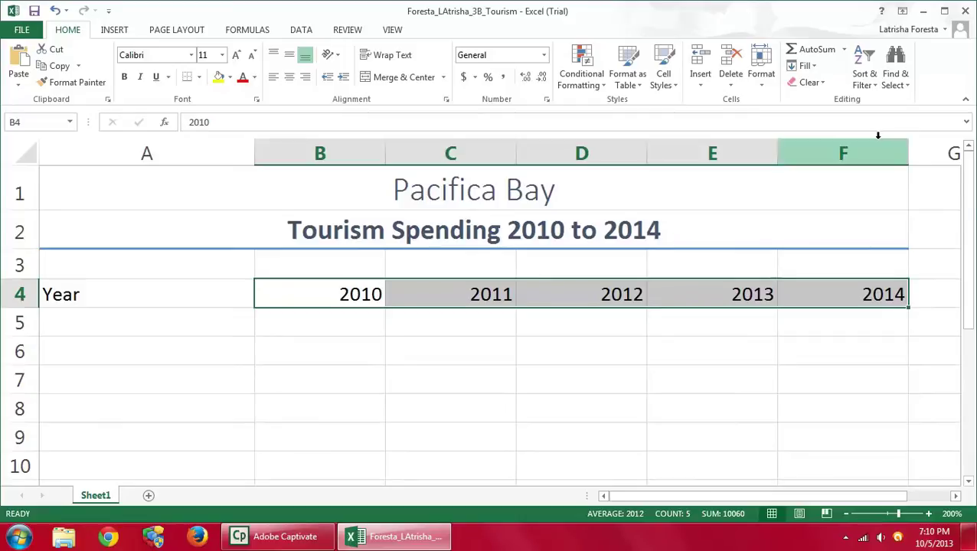
pyautogui.click(663, 75)
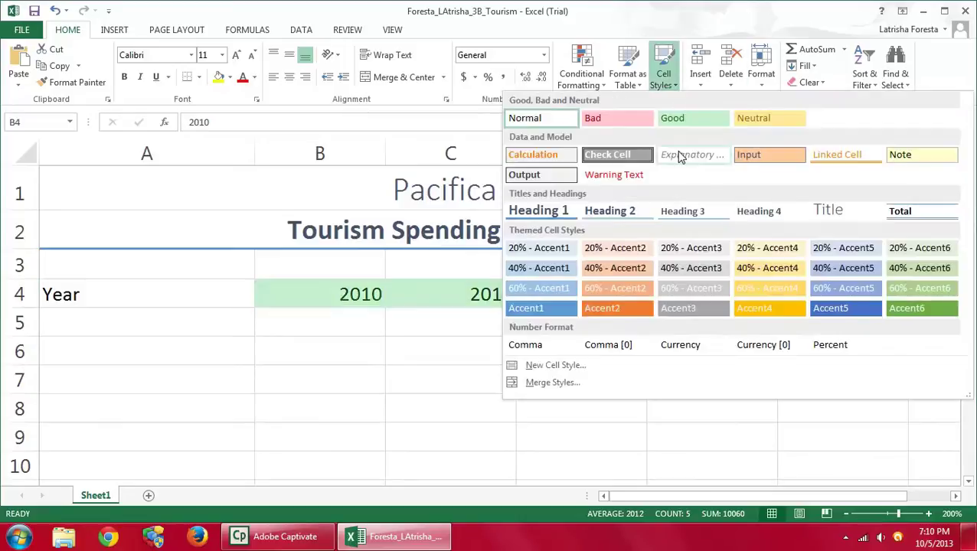
pyautogui.click(698, 211)
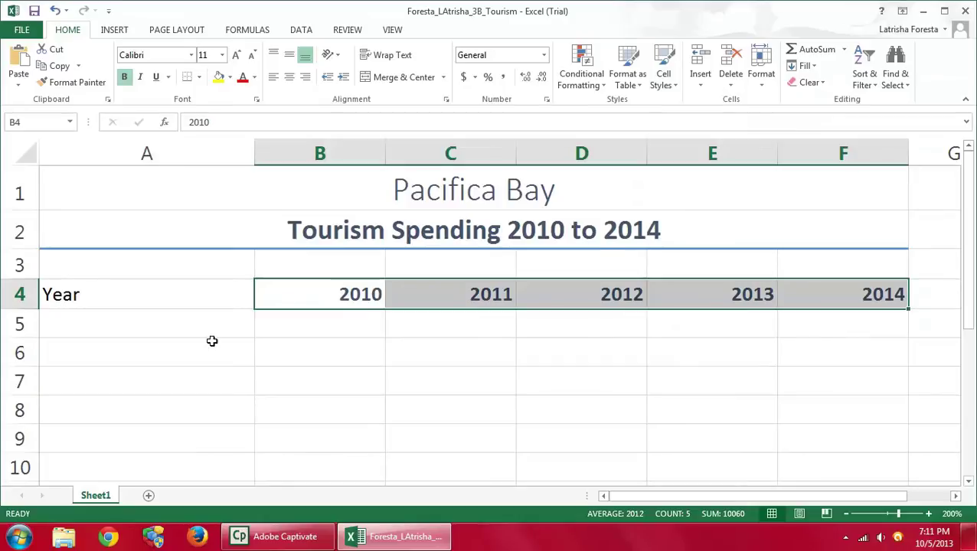
# Enter the row labels Tourism Spending in A5 and Percent Increase in A6.
pyautogui.click(134, 337)
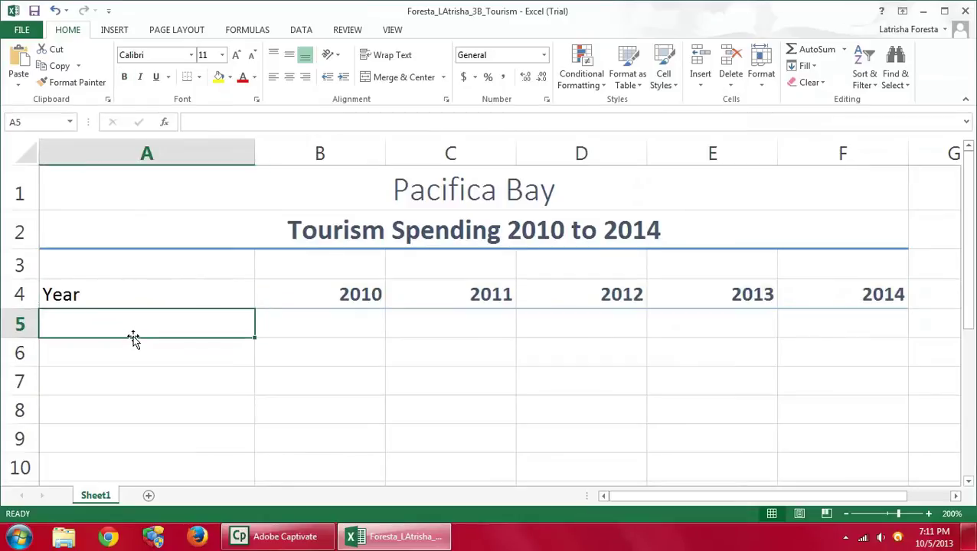
pyautogui.write('Tour')
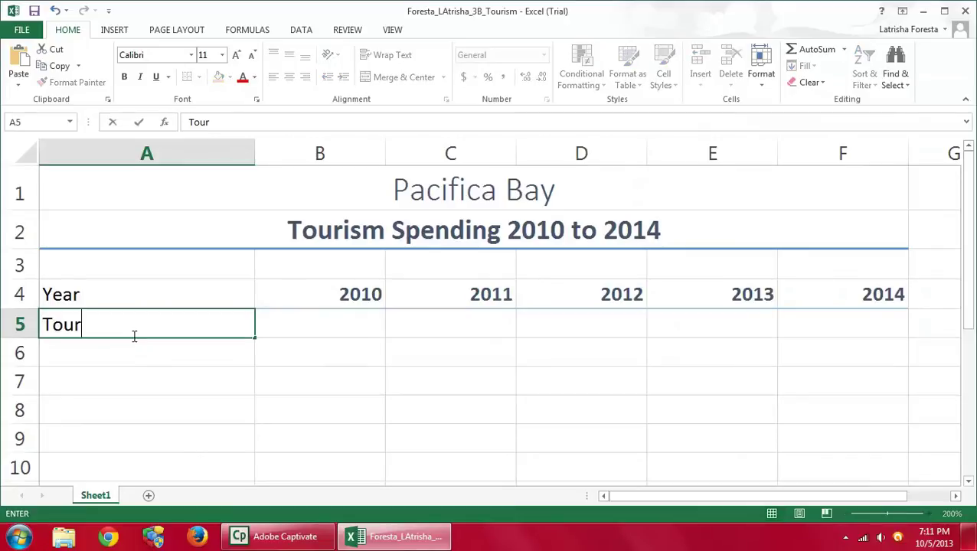
pyautogui.write('ism Spending')
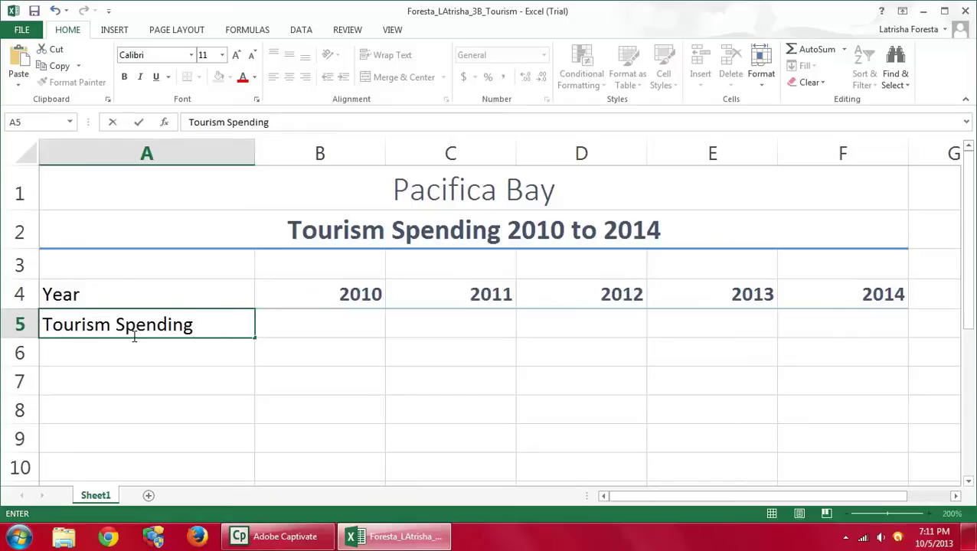
pyautogui.press('Return')
pyautogui.write('Per')
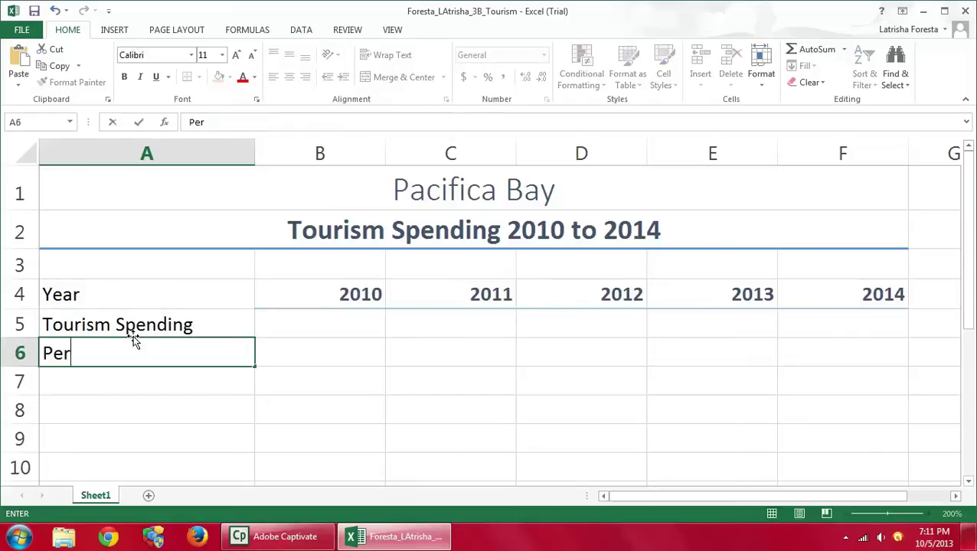
pyautogui.write('cent I')
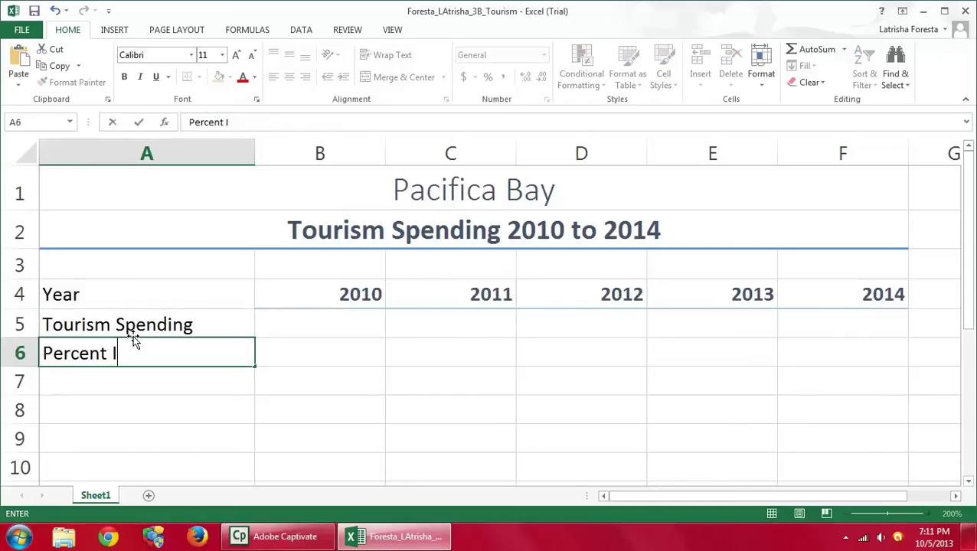
pyautogui.write('ncrease')
pyautogui.press('Return')
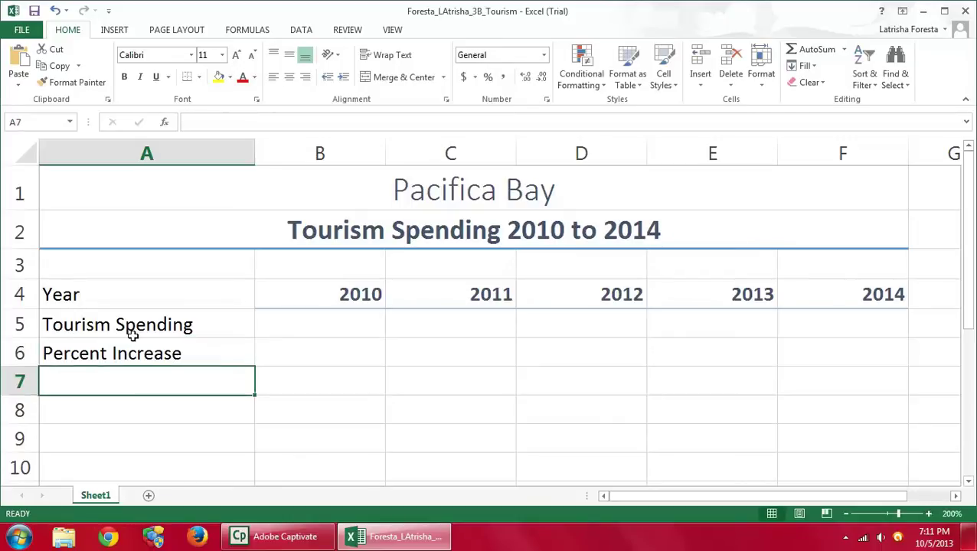
# Enter the tourism spending for 2010 and 2011: 4644325 in B5 and 5605958 in C5.
pyautogui.press('Right')
pyautogui.press('Up')
pyautogui.press('Up')
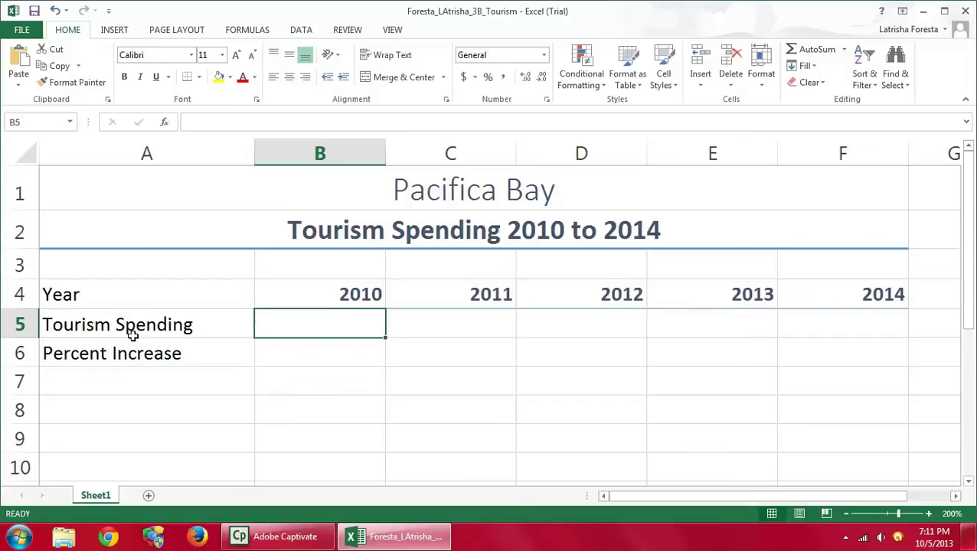
pyautogui.write('46')
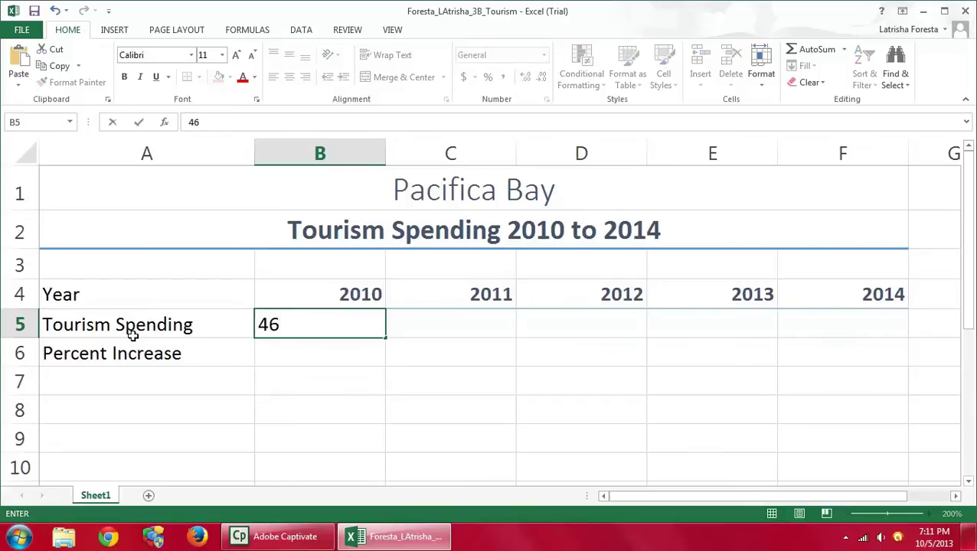
pyautogui.write('44325')
pyautogui.press('Tab')
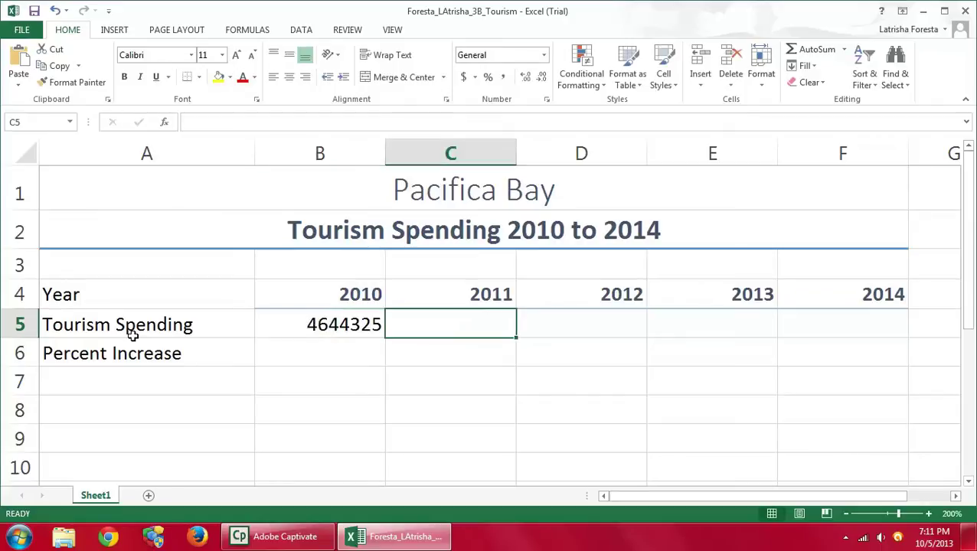
pyautogui.write('5')
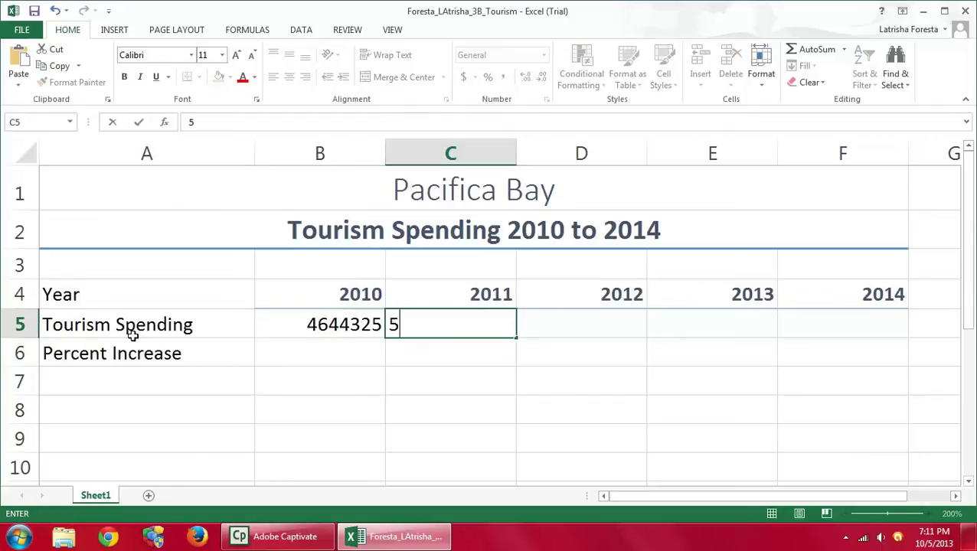
pyautogui.write('605')
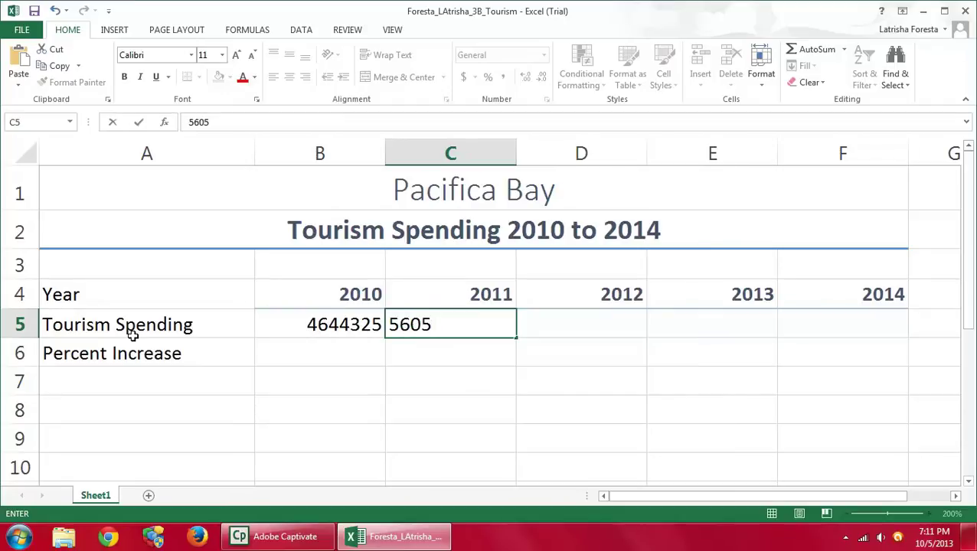
pyautogui.write('958')
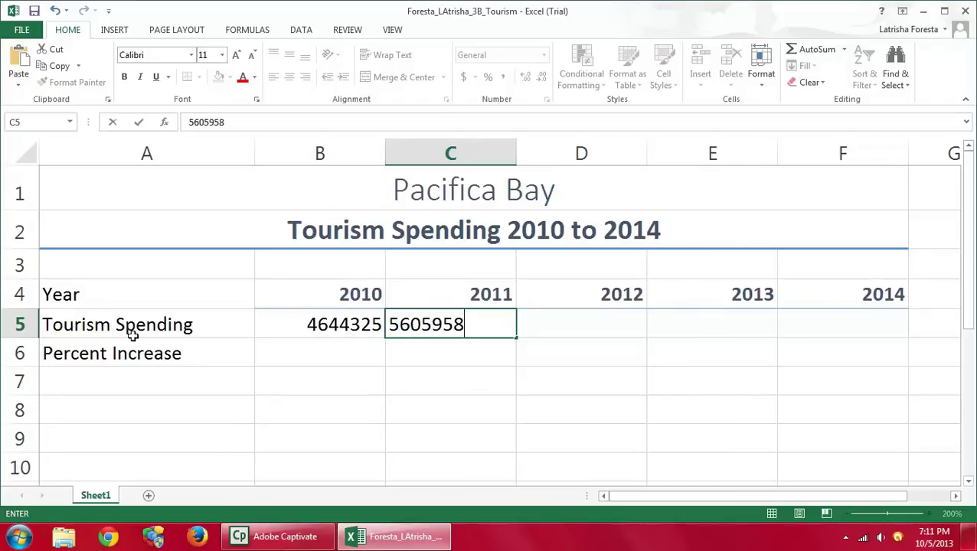
pyautogui.press('Tab')
# Enter the tourism spending for 2012 to 2014: 7235397 in D5, 8824638 in E5 and 11086354 in F5.
pyautogui.write('7')
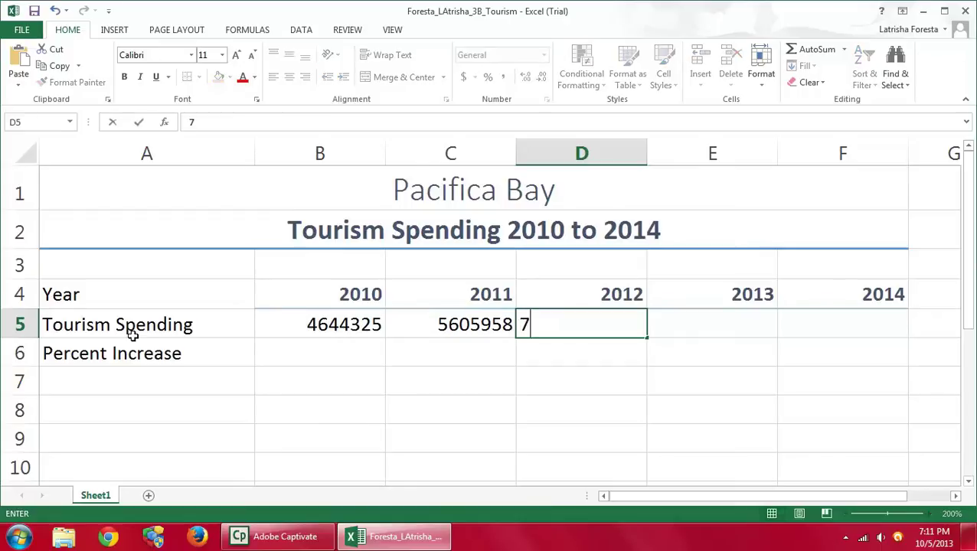
pyautogui.write('235')
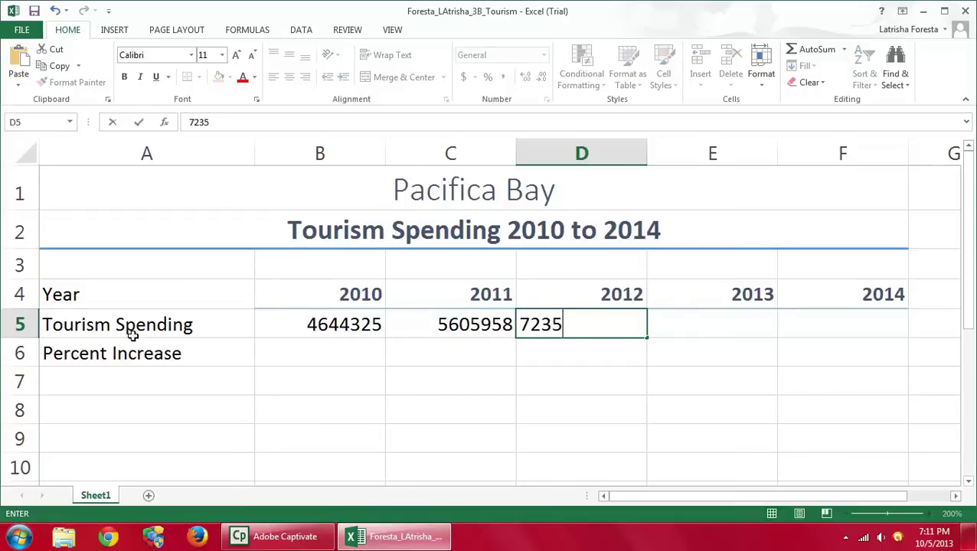
pyautogui.write('397')
pyautogui.press('Tab')
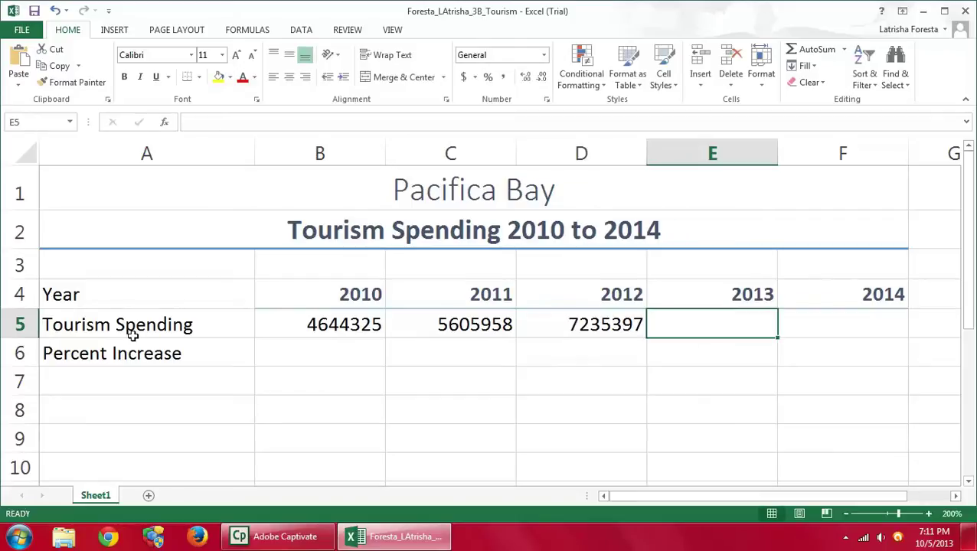
pyautogui.write('882')
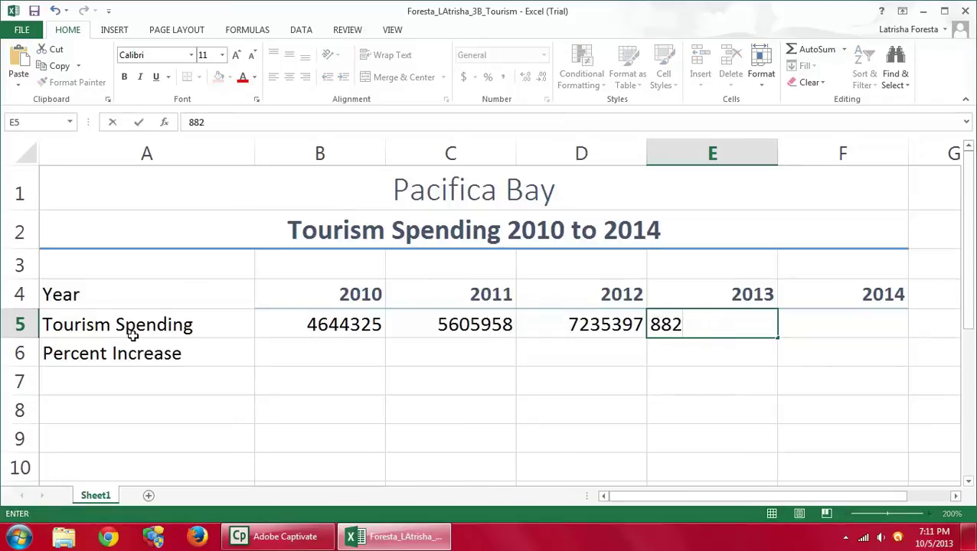
pyautogui.write('4638')
pyautogui.press('Tab')
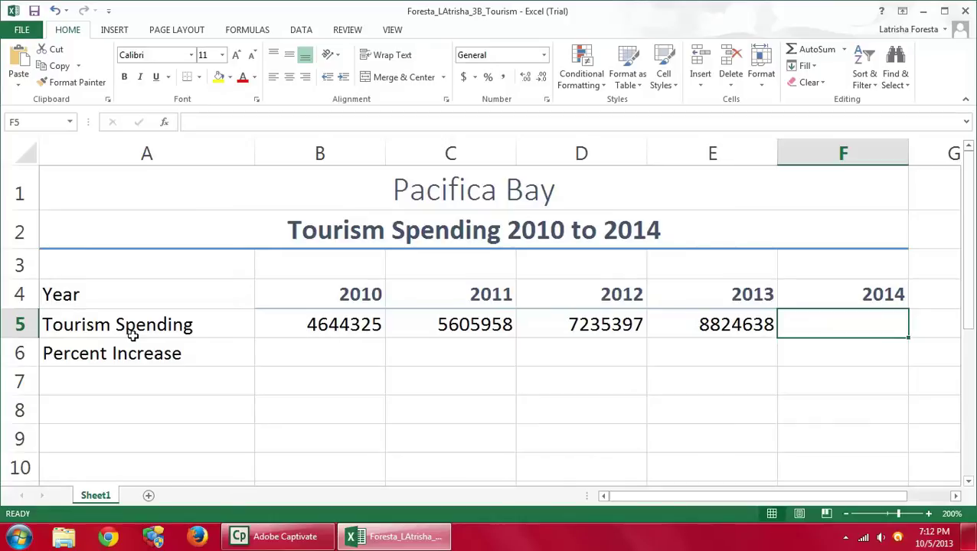
pyautogui.write('1108')
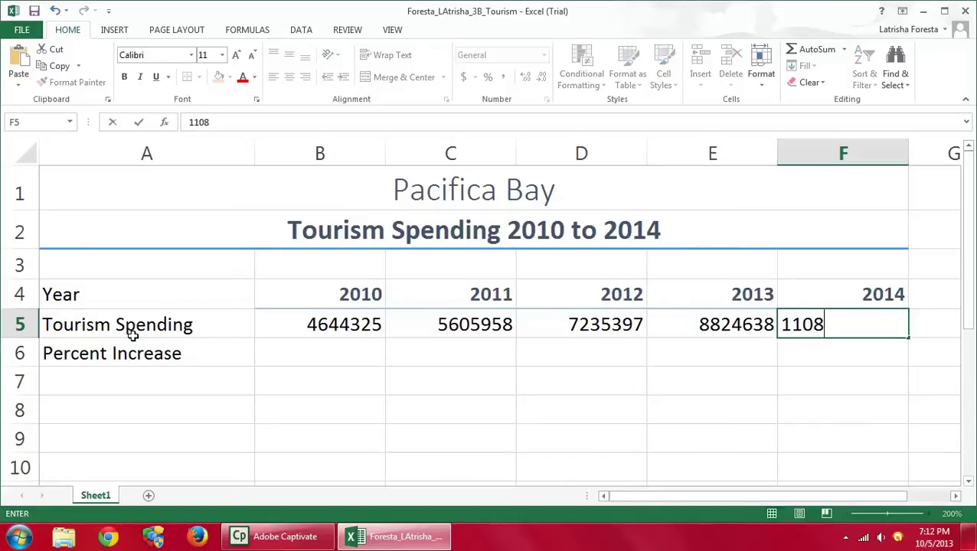
pyautogui.write('6354')
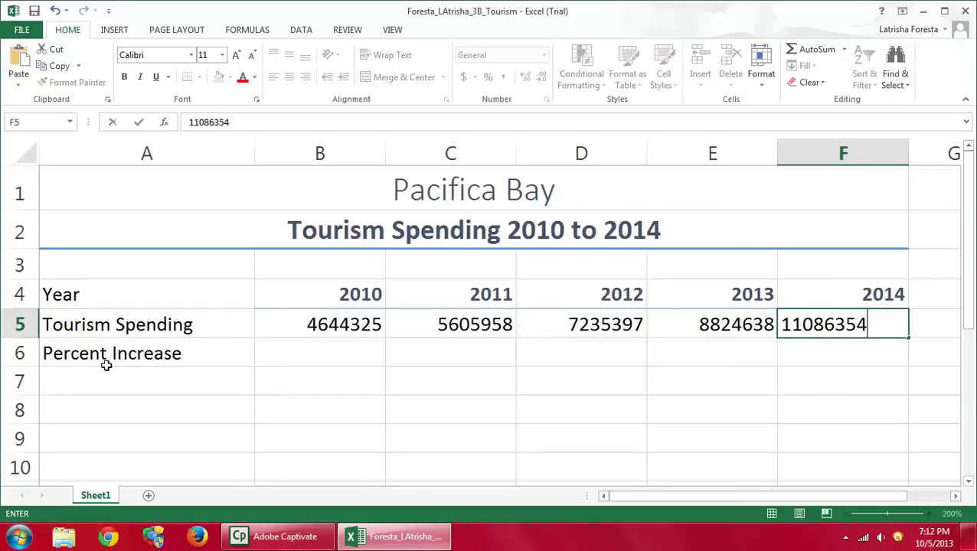
# Enter the percent increase formula =(C5-B5)/B5 in C6 and fill it across to F6.
pyautogui.click(442, 353)
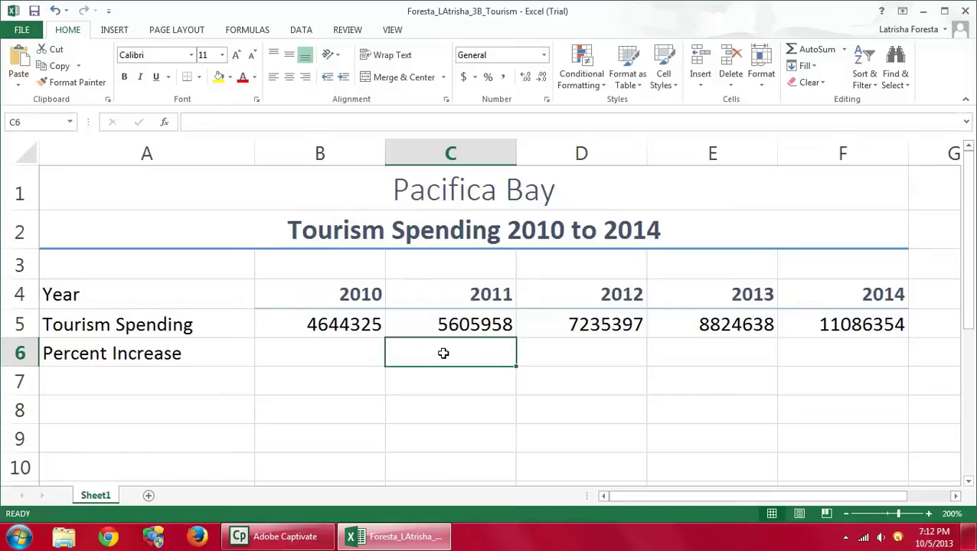
pyautogui.write('=(')
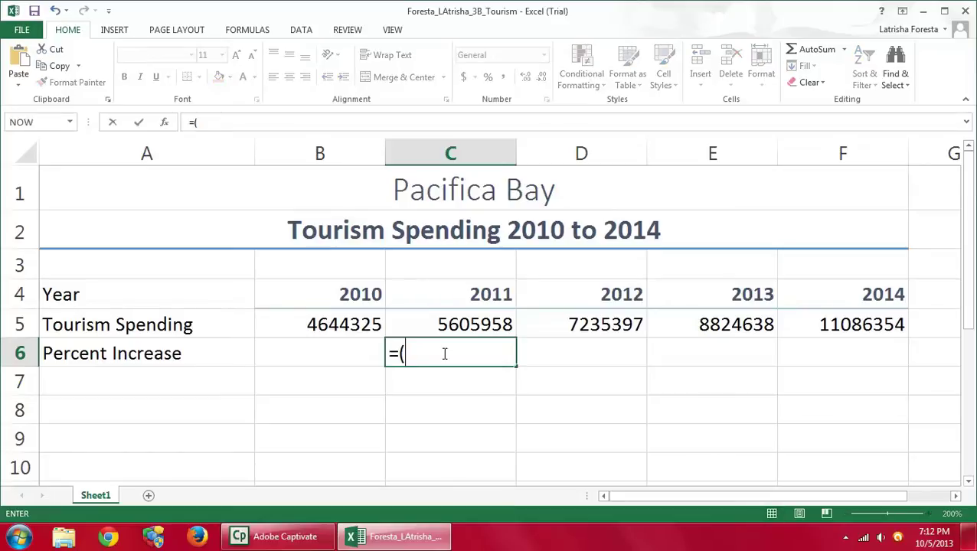
pyautogui.write('c')
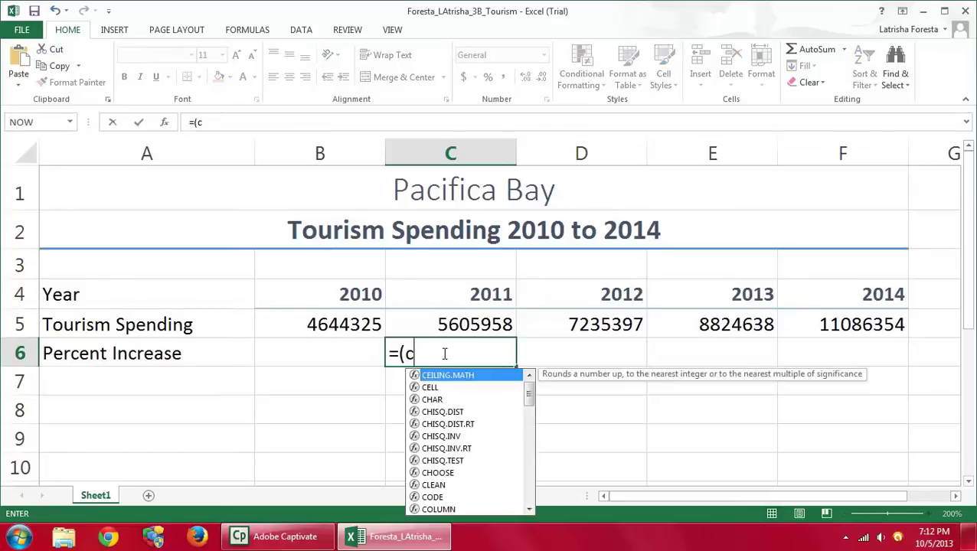
pyautogui.write('5')
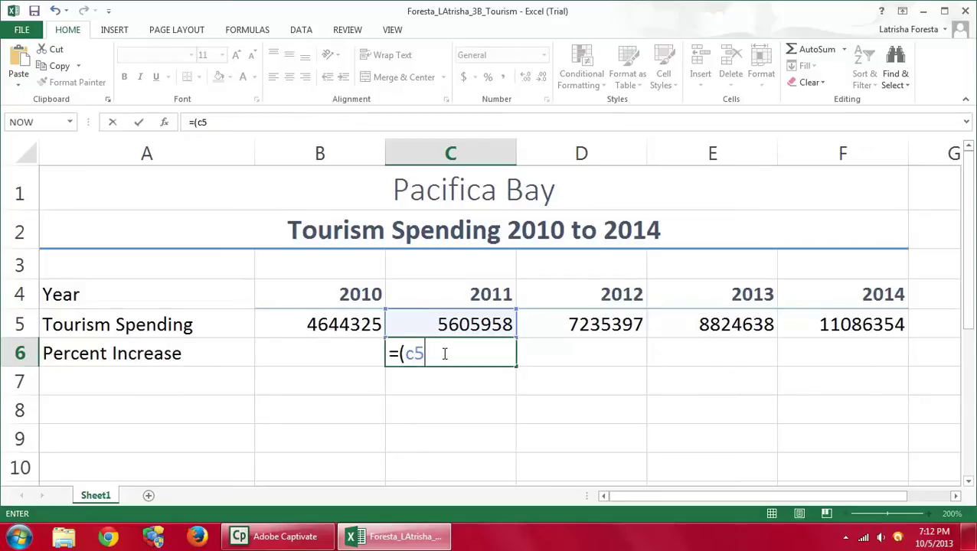
pyautogui.write('-b5')
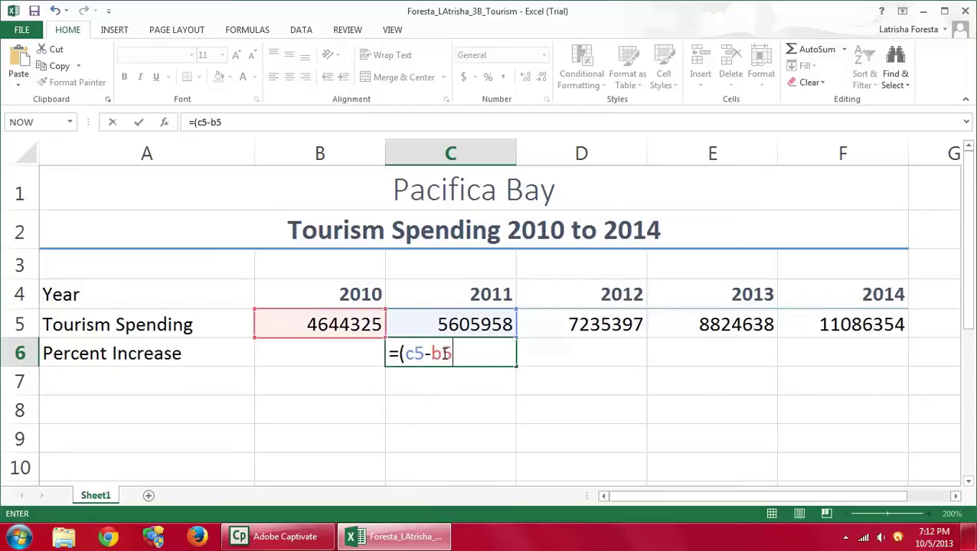
pyautogui.write(')/b5')
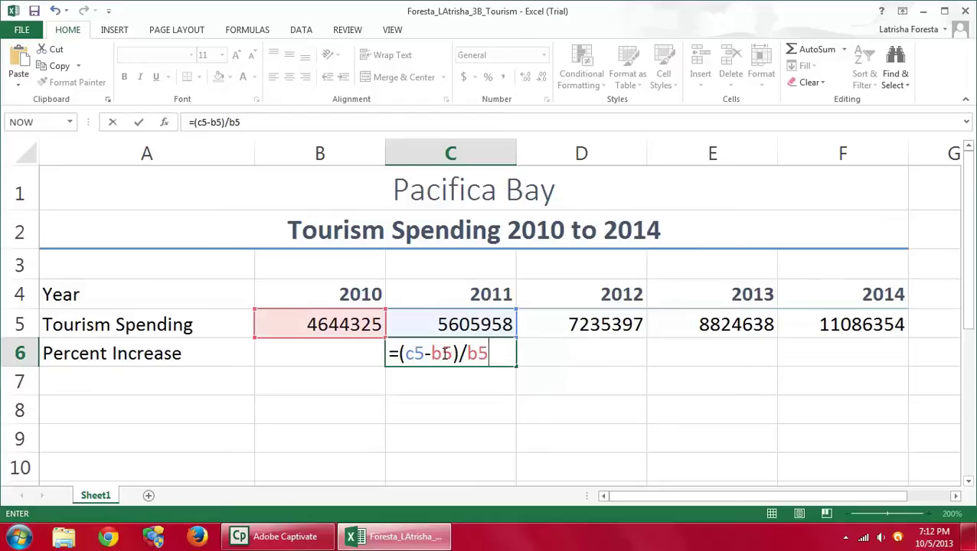
pyautogui.click(140, 123)
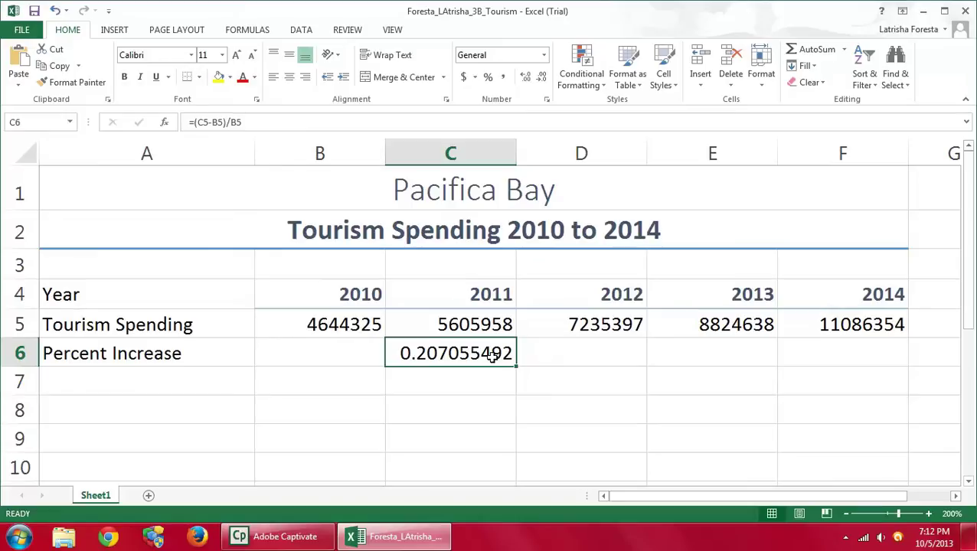
pyautogui.moveTo(517, 366); pyautogui.dragTo(886, 360)
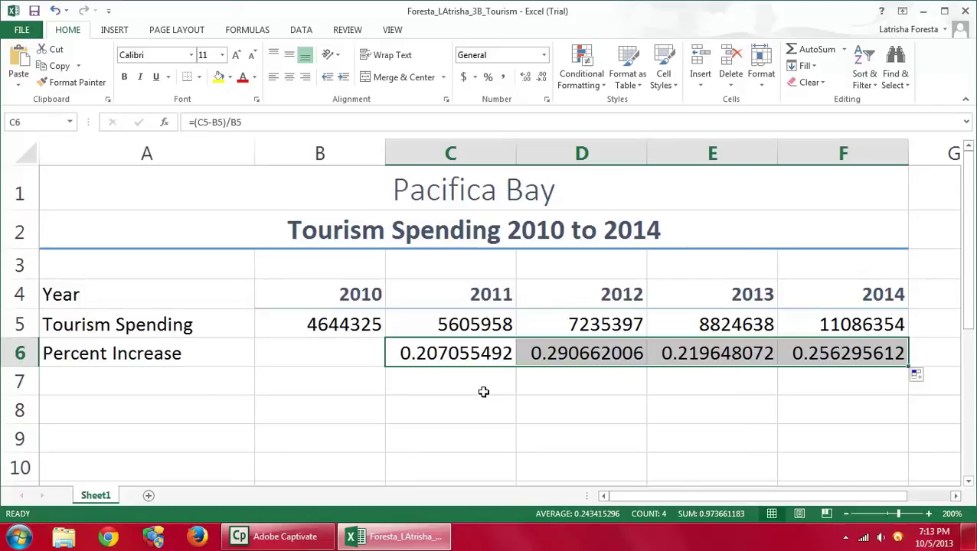
# Format the tourism spending figures in B5:F5 as dollar accounting numbers with no decimal places.
pyautogui.click(306, 325)
pyautogui.moveTo(306, 324); pyautogui.dragTo(804, 324)
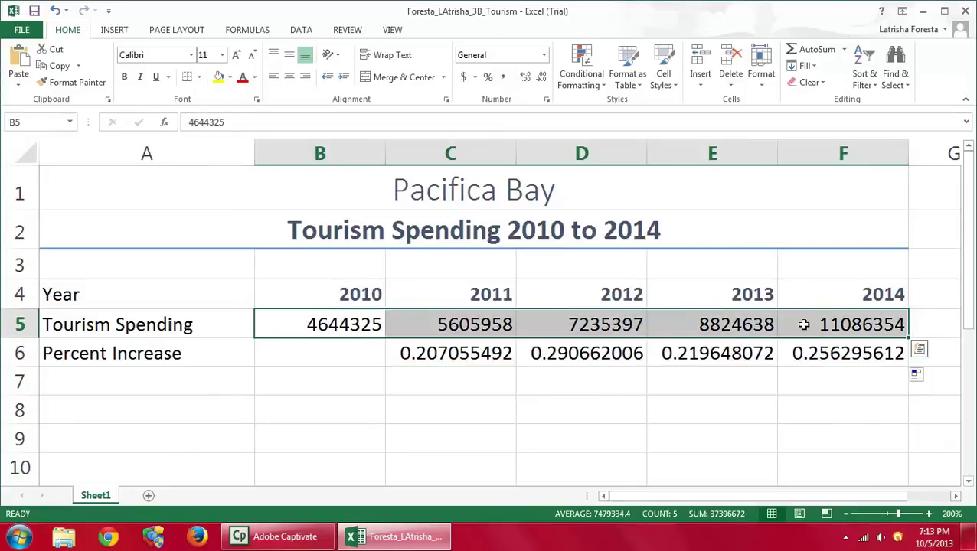
pyautogui.rightClick(802, 328)
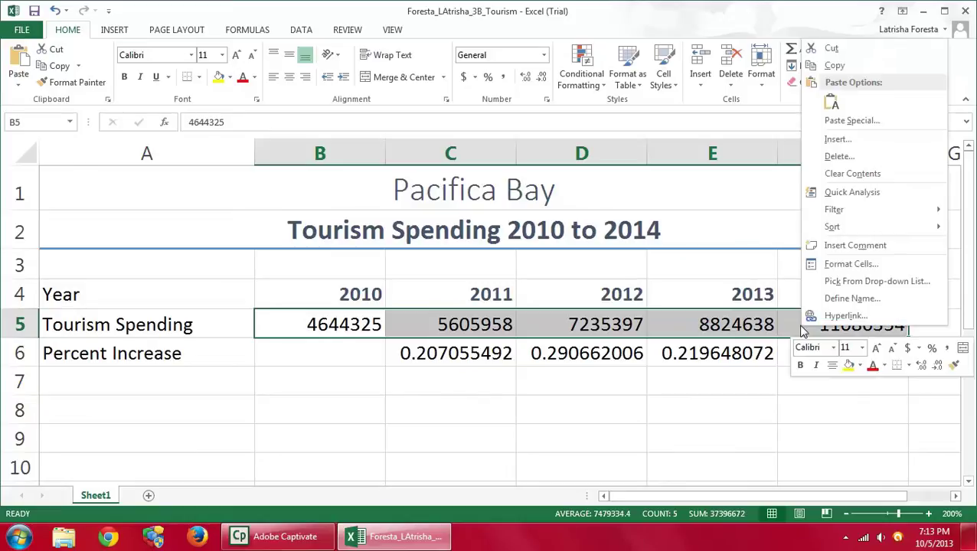
pyautogui.rightClick(547, 324)
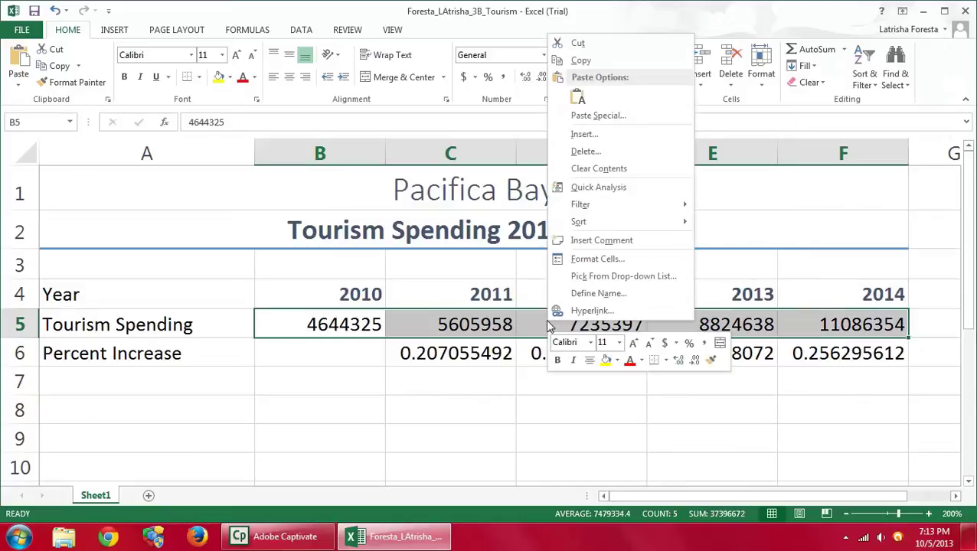
pyautogui.click(665, 344)
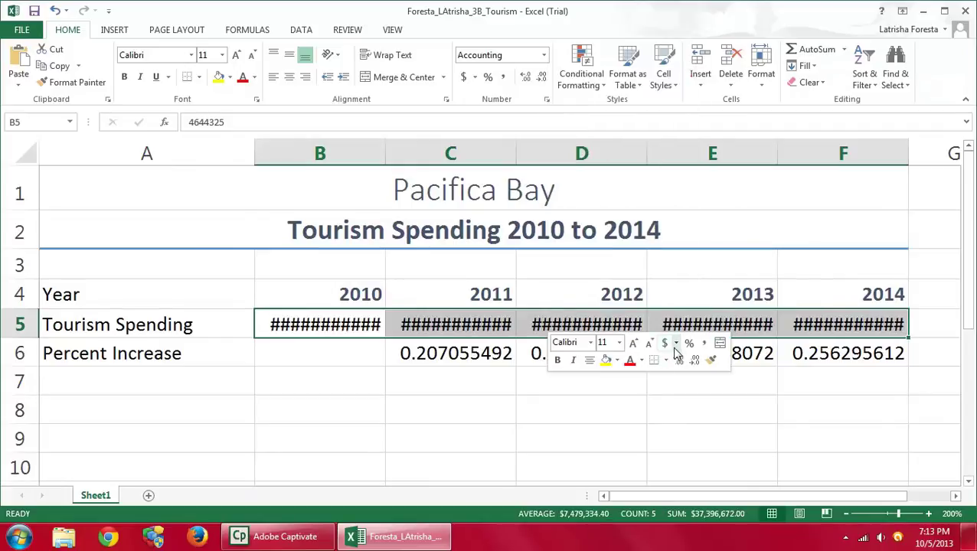
pyautogui.click(679, 363)
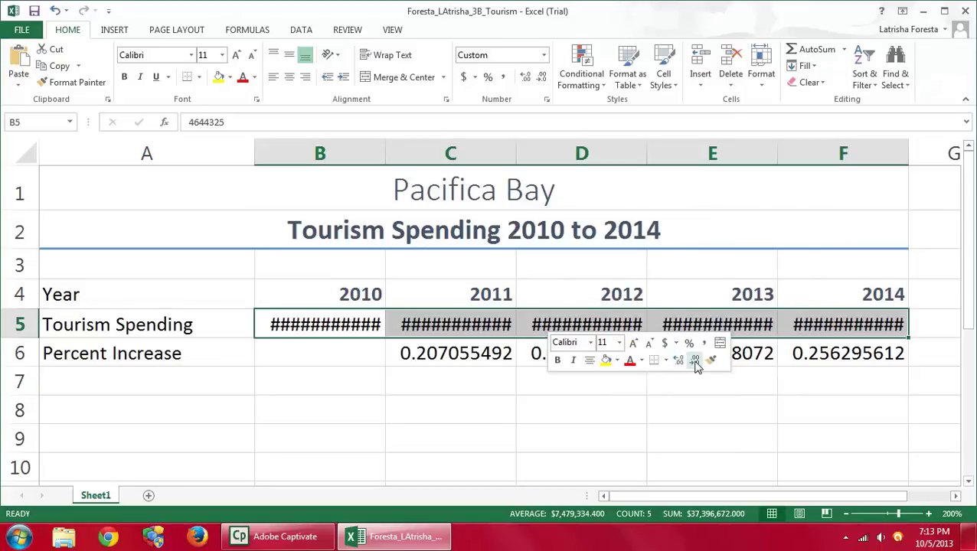
pyautogui.click(696, 363)
pyautogui.click(696, 363)
pyautogui.click(696, 363)
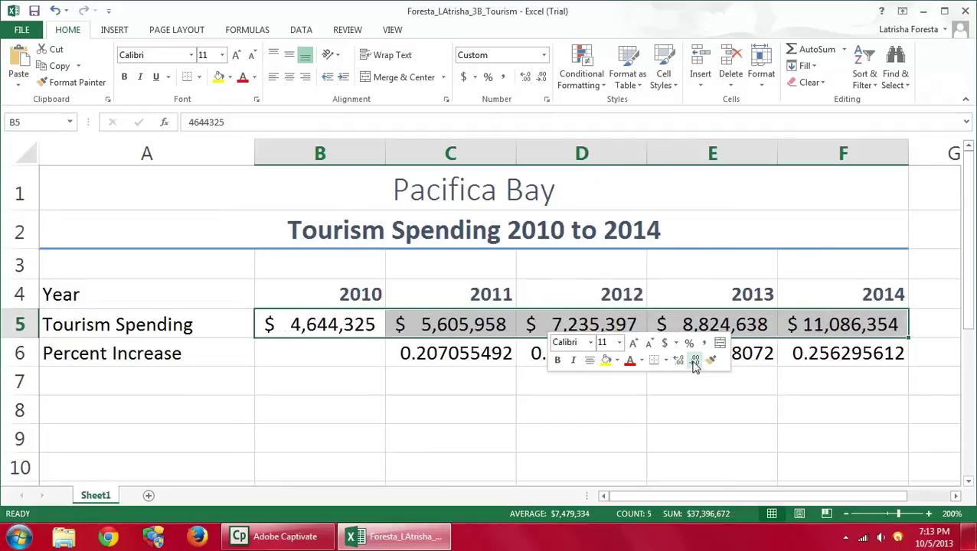
# AutoFit columns B to F with one decimal place shown in B5:F5, and return the figures to no decimals.
pyautogui.doubleClick(387, 151)
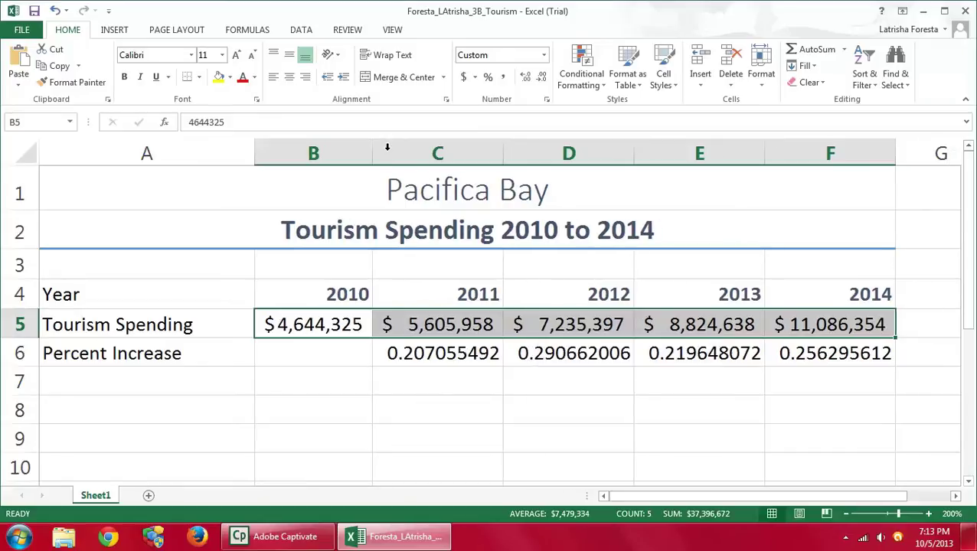
pyautogui.click(526, 79)
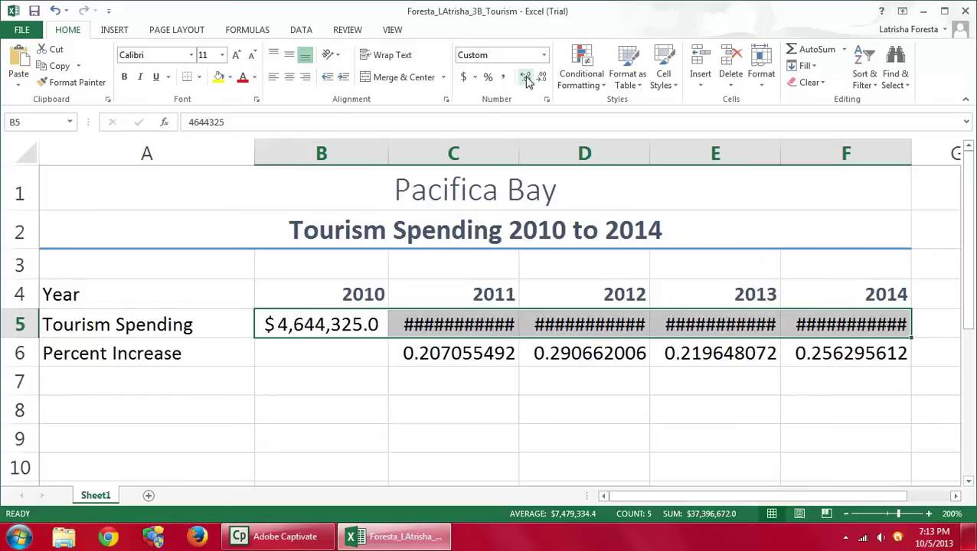
pyautogui.doubleClick(518, 156)
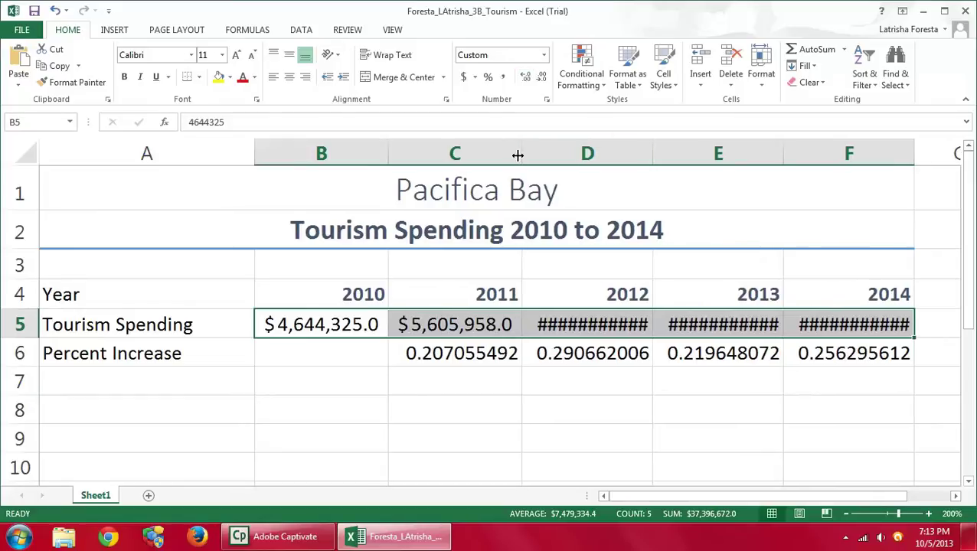
pyautogui.doubleClick(652, 154)
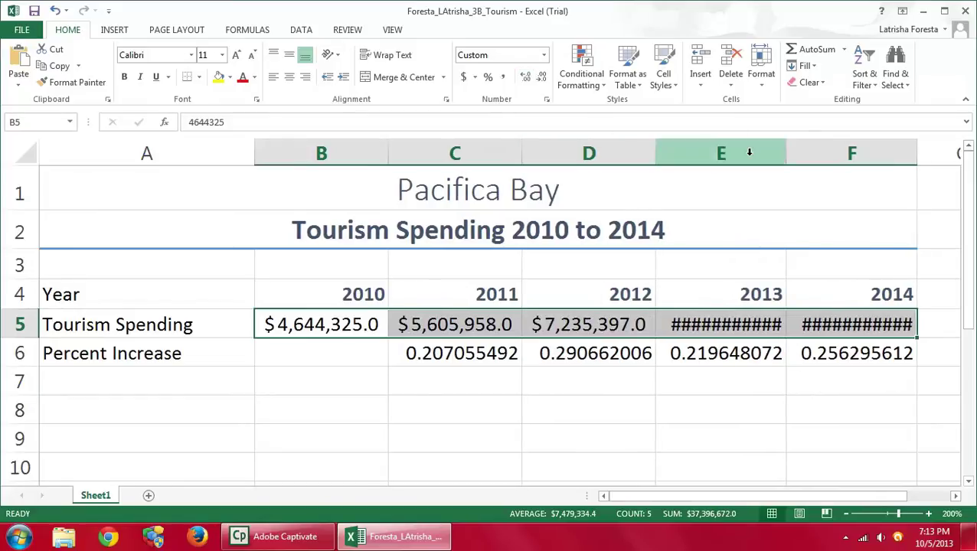
pyautogui.doubleClick(789, 159)
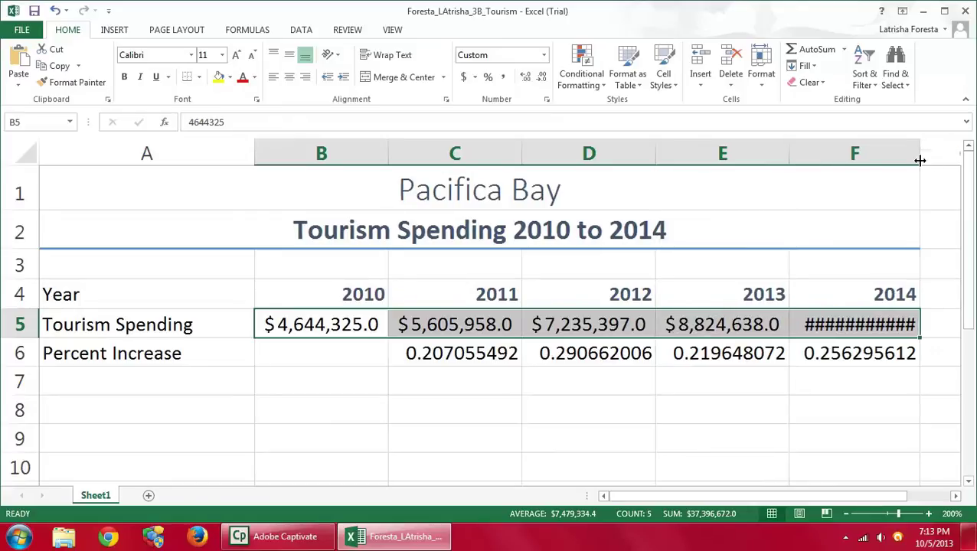
pyautogui.doubleClick(919, 158)
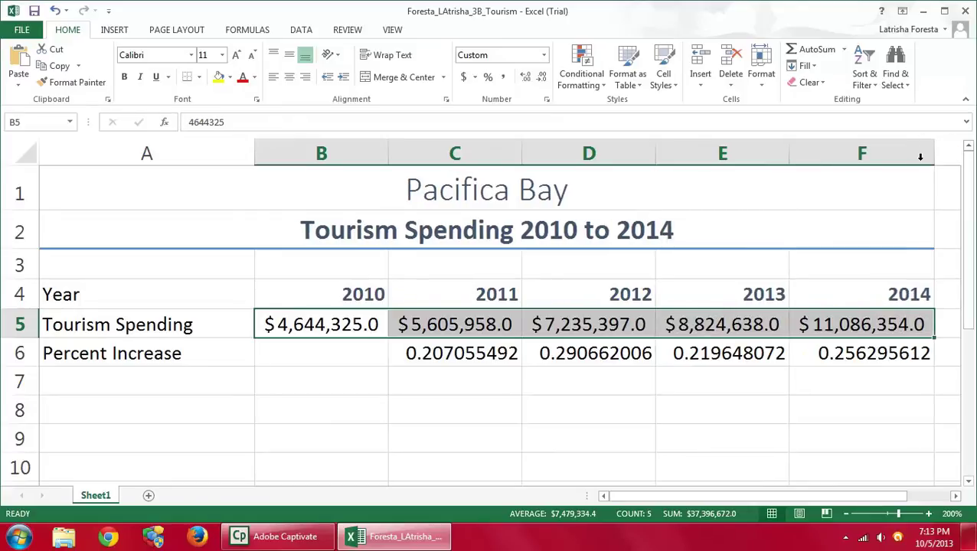
pyautogui.click(541, 78)
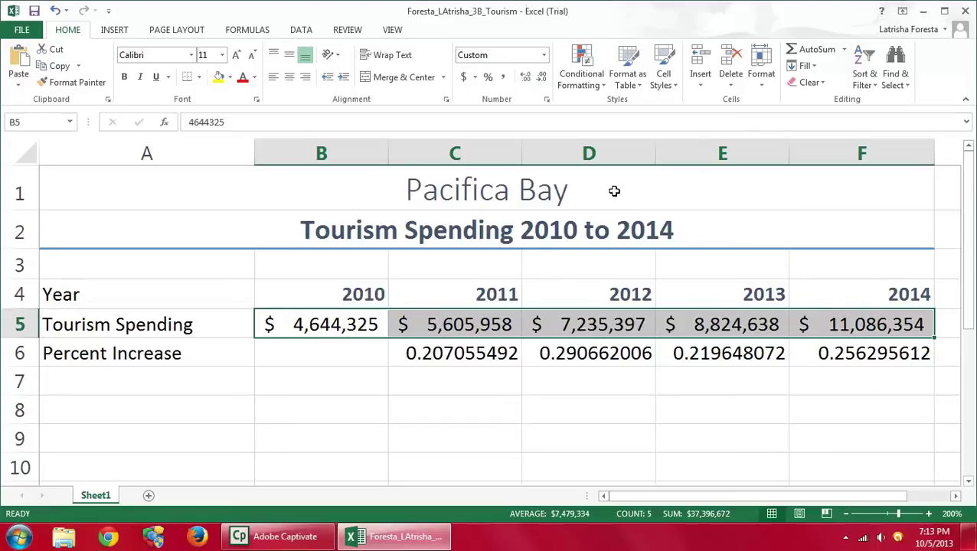
# Apply the Percent Style to the percent increase results in C6:F6.
pyautogui.click(448, 353)
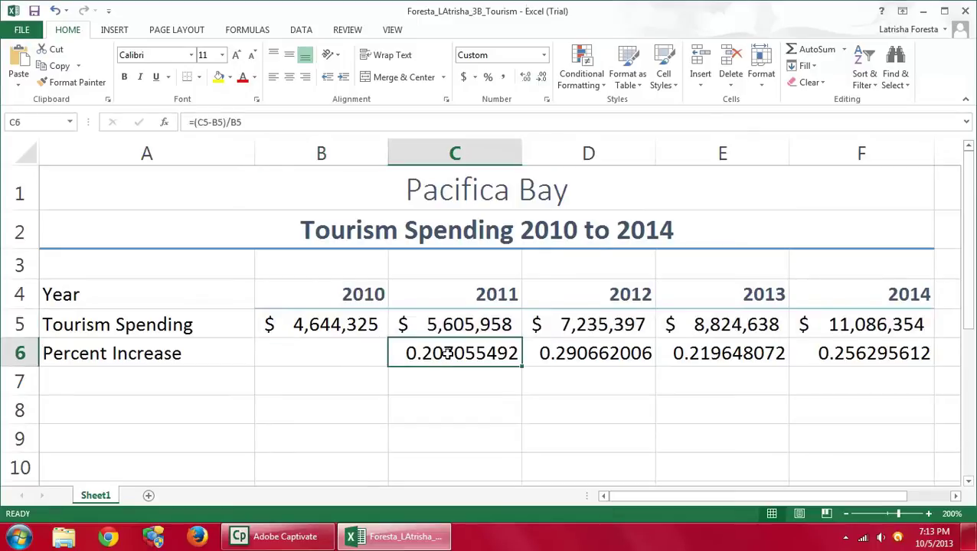
pyautogui.moveTo(447, 353); pyautogui.dragTo(824, 361)
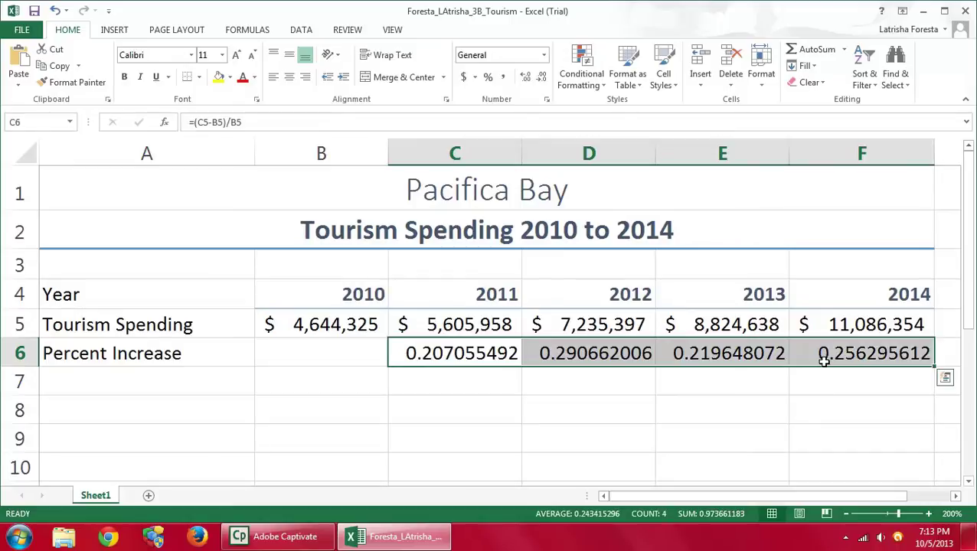
pyautogui.click(488, 79)
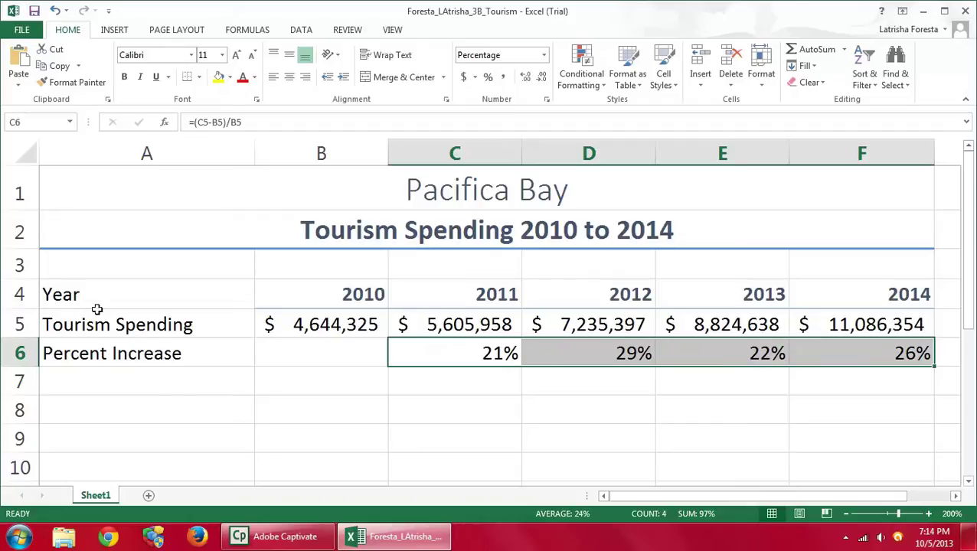
# Enter the section title Projected Tourism Spending in A8, leaving row 7 blank.
pyautogui.click(21, 381)
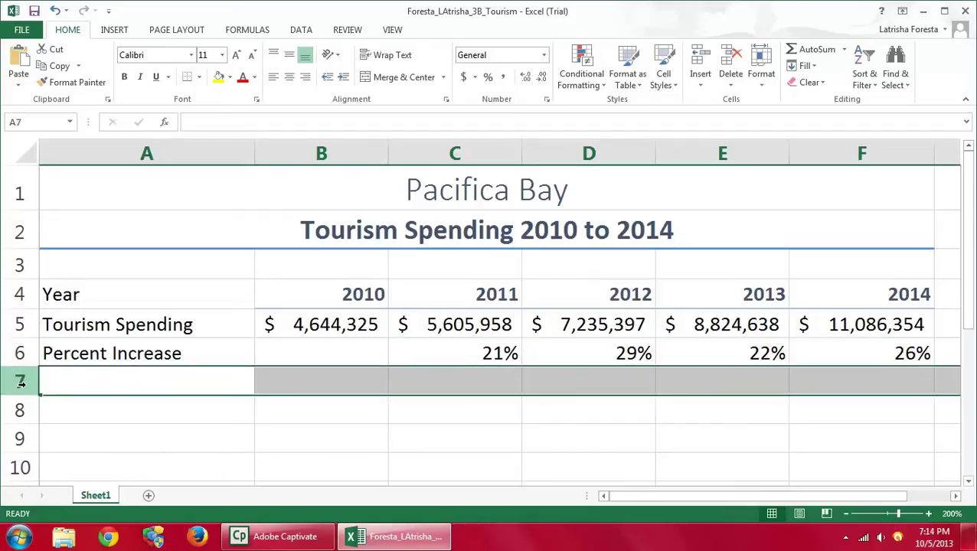
pyautogui.click(58, 418)
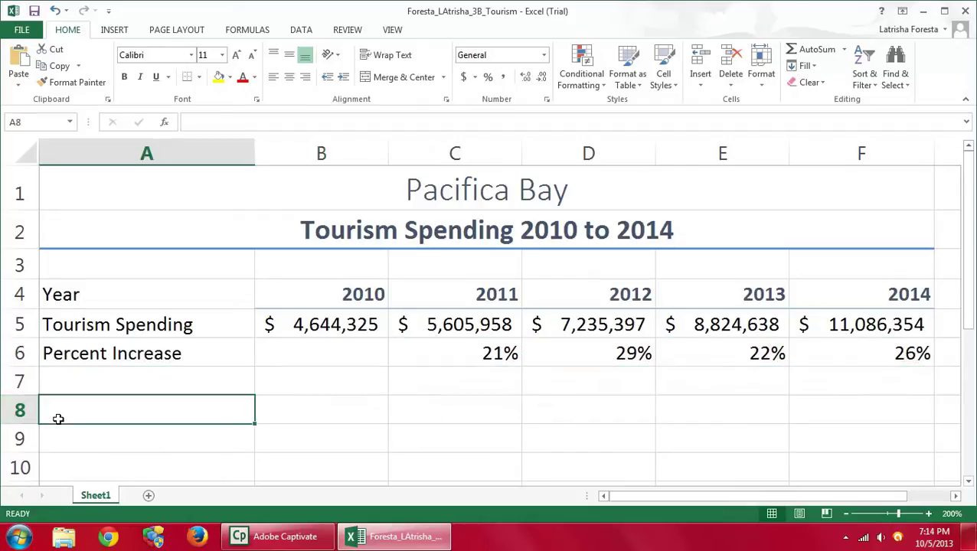
pyautogui.write('Pr')
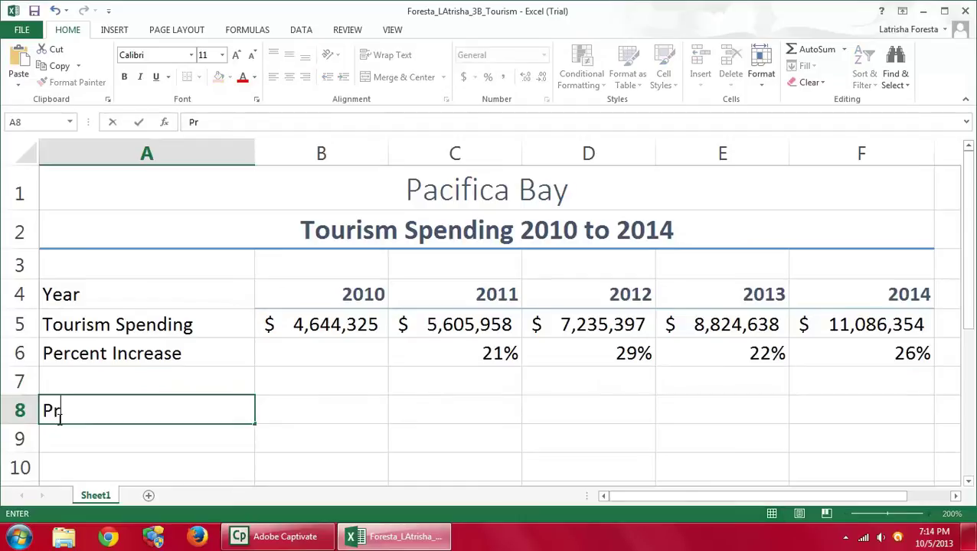
pyautogui.write('ojected')
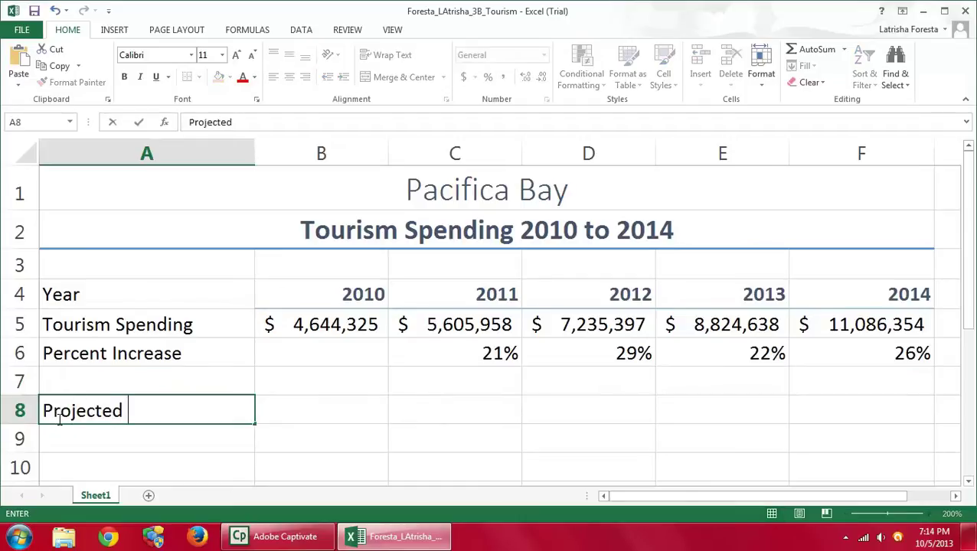
pyautogui.write(' Touri')
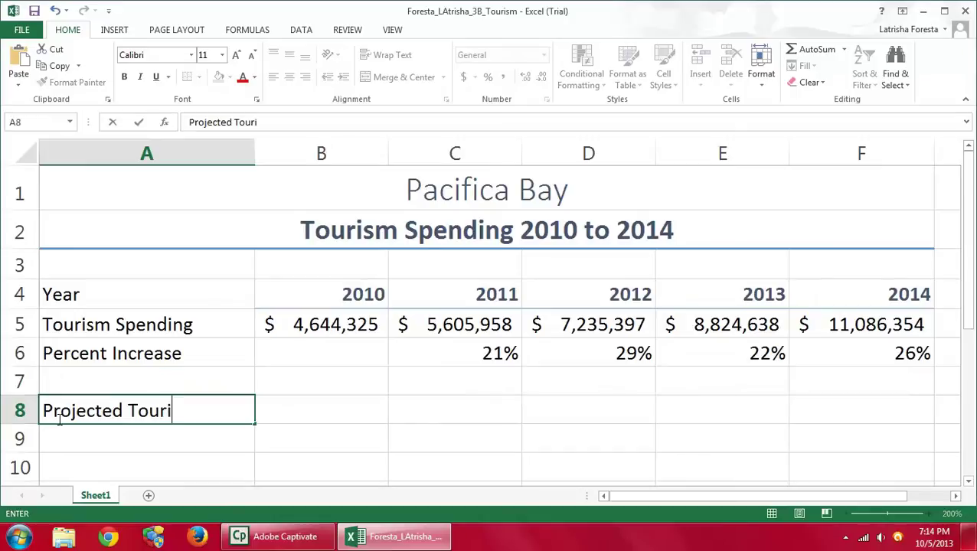
pyautogui.write('sm Spending')
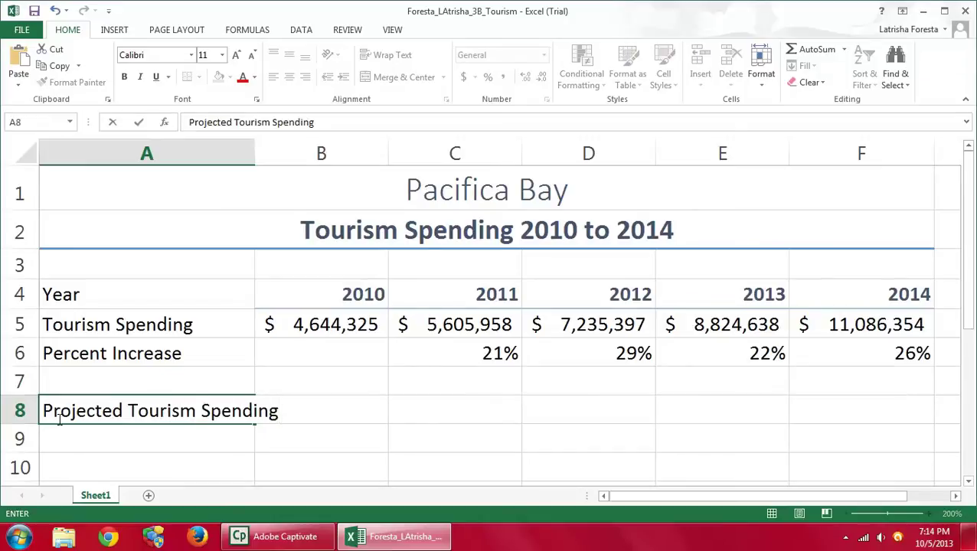
pyautogui.press('Return')
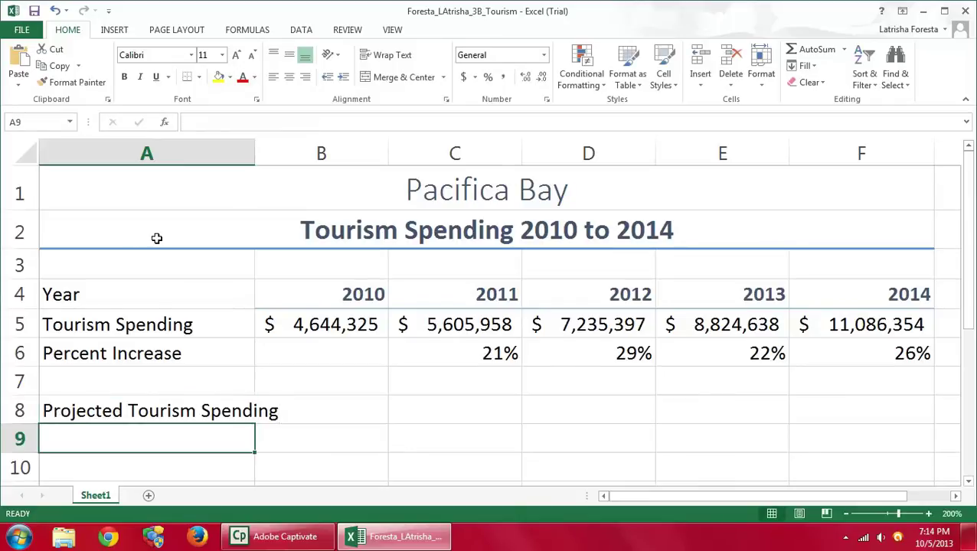
# Copy the formatting of the subtitle in A2 to the Projected Tourism Spending title in A8 with Format Painter.
pyautogui.click(76, 232)
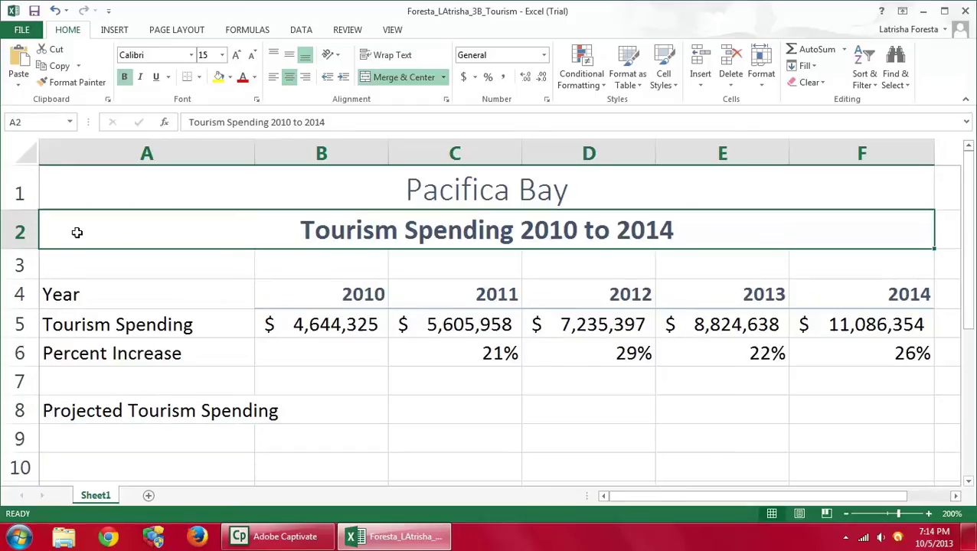
pyautogui.click(72, 82)
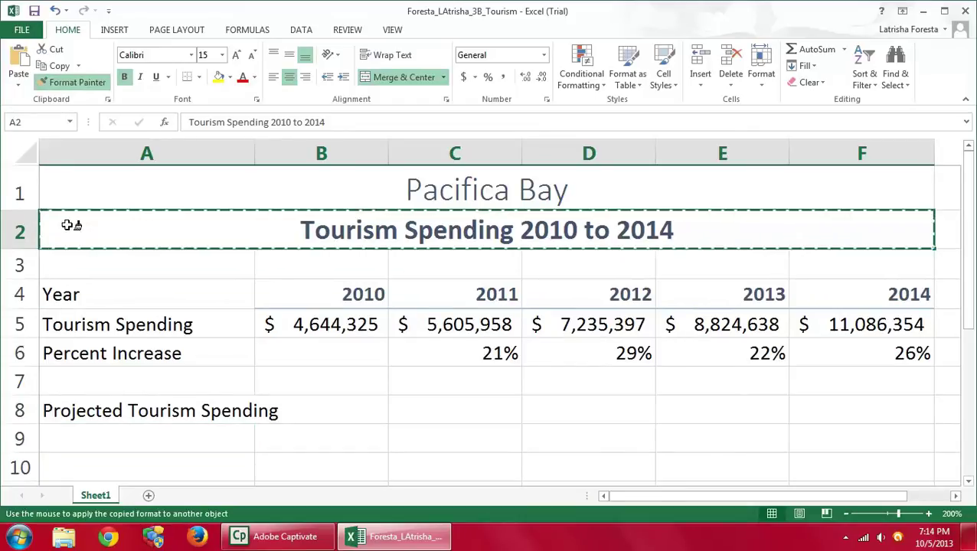
pyautogui.click(57, 416)
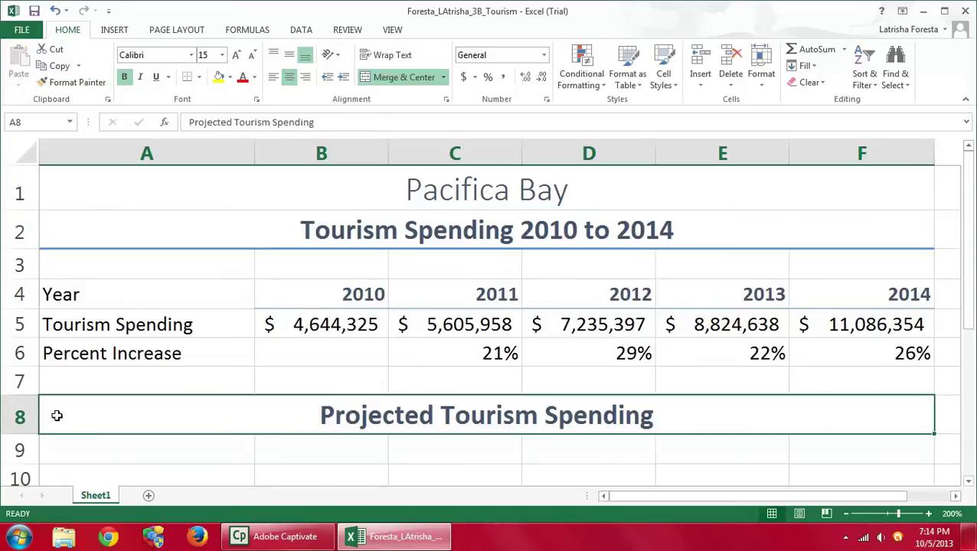
pyautogui.scroll(-2, 57, 416)
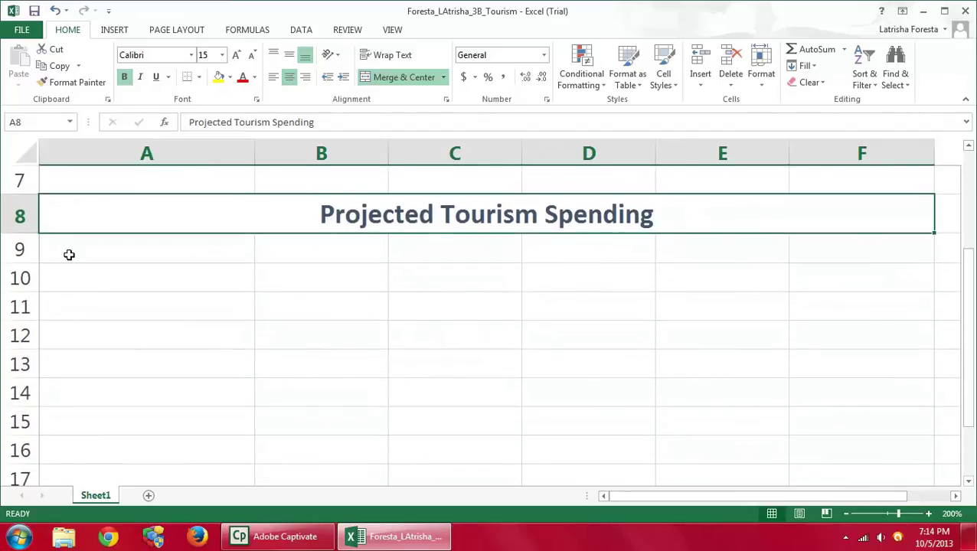
# Enter the label Estimated Growth Rate in A10 and the value 25% in B10.
pyautogui.scroll(2, 134, 447)
pyautogui.scroll(-4, 135, 448)
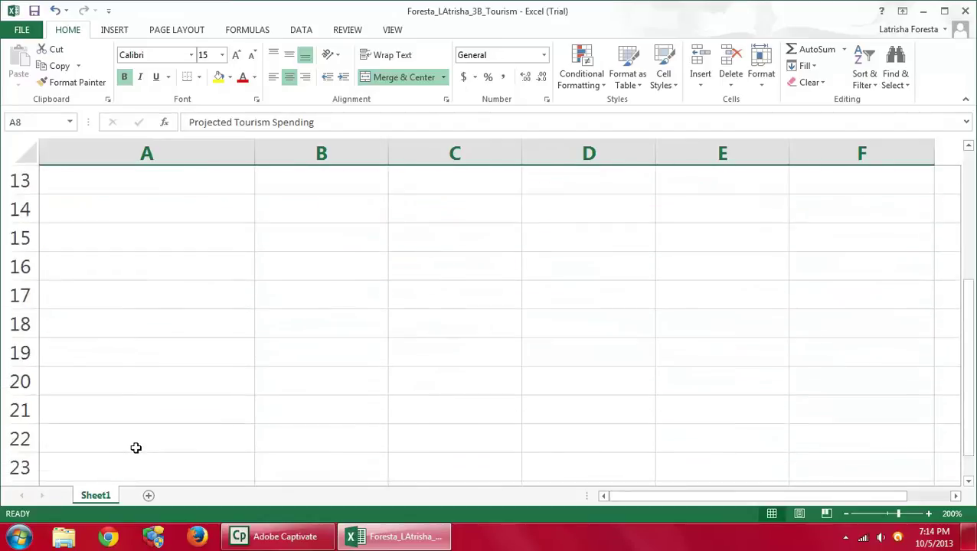
pyautogui.scroll(2, 135, 448)
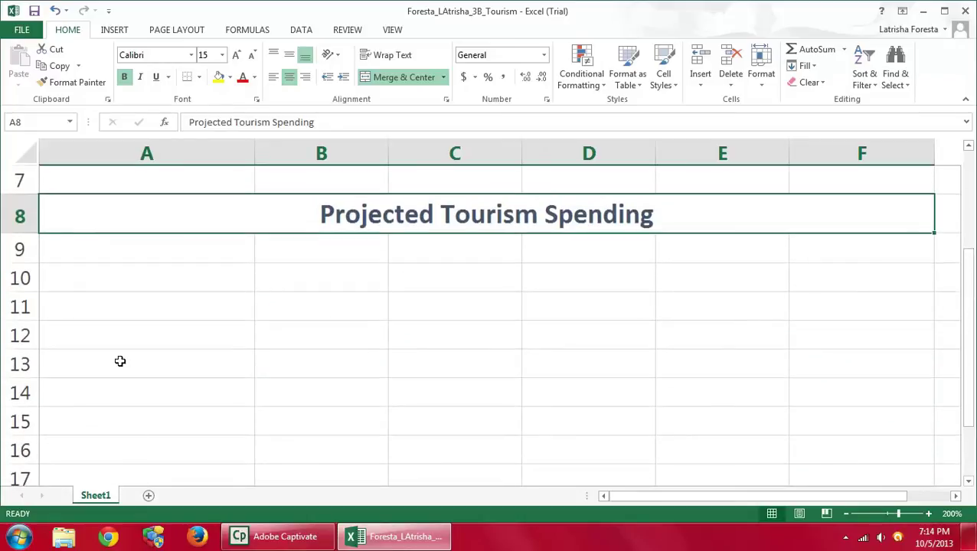
pyautogui.click(83, 274)
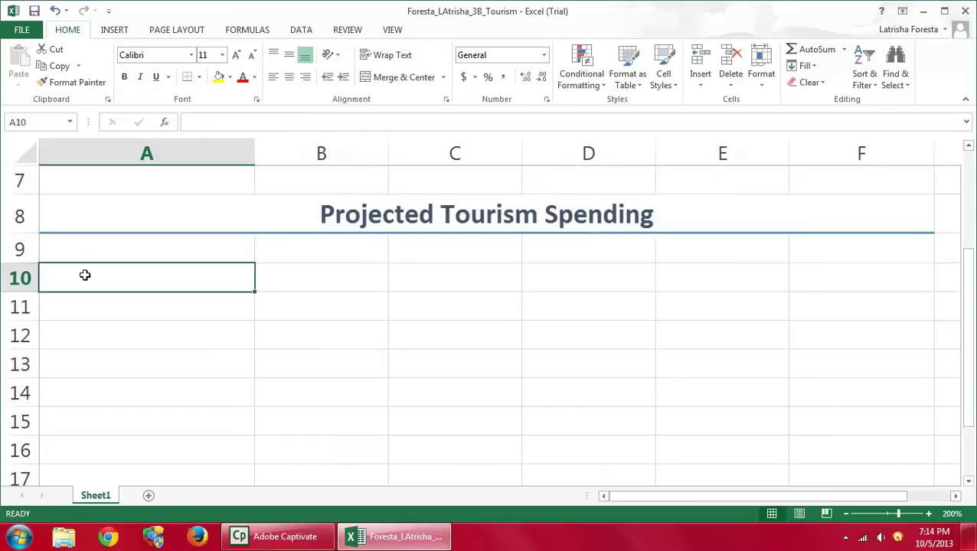
pyautogui.write('Estimated')
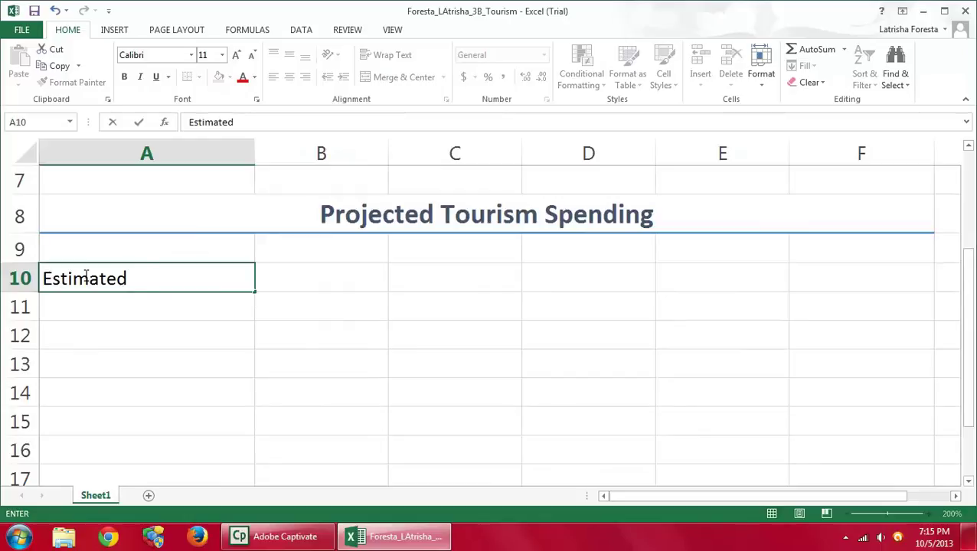
pyautogui.write(' Growth Rate')
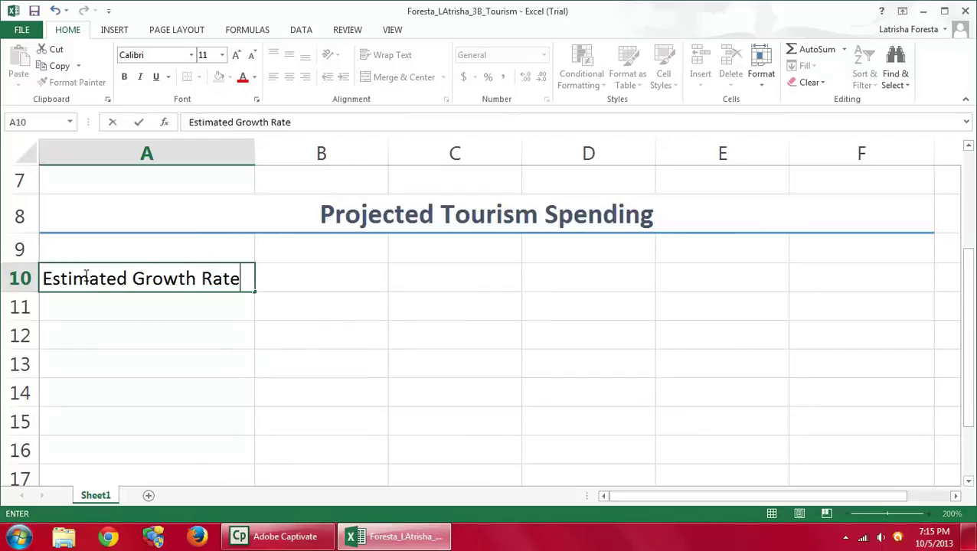
pyautogui.press('Tab')
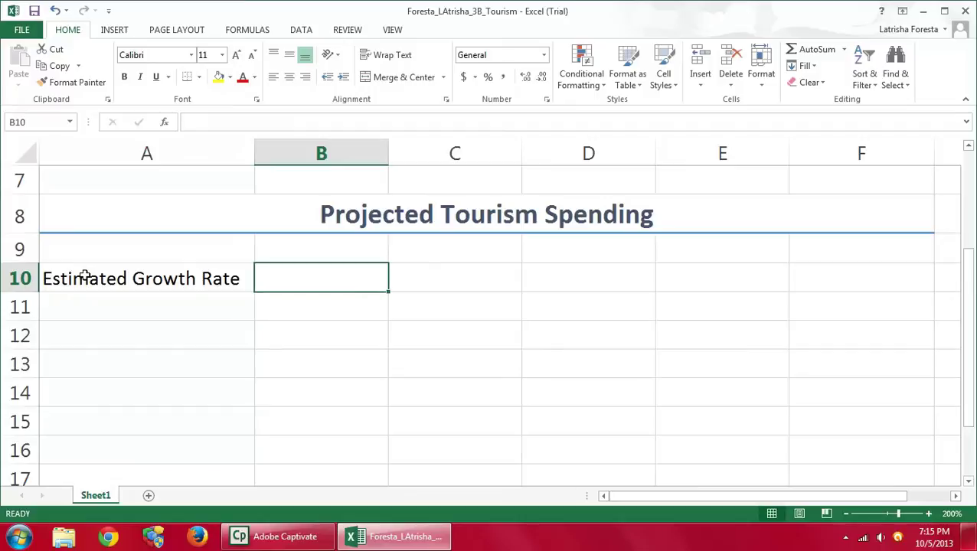
pyautogui.write('25%')
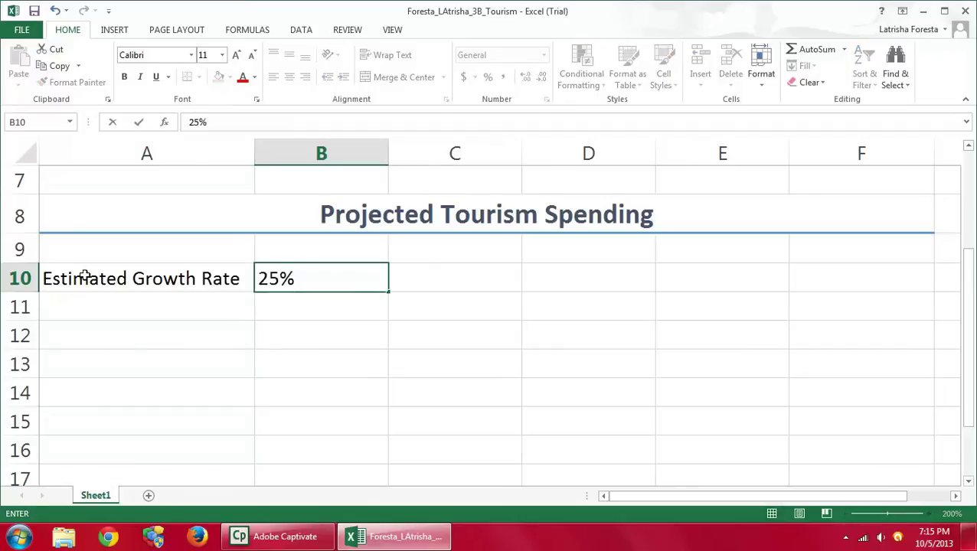
pyautogui.press('Return')
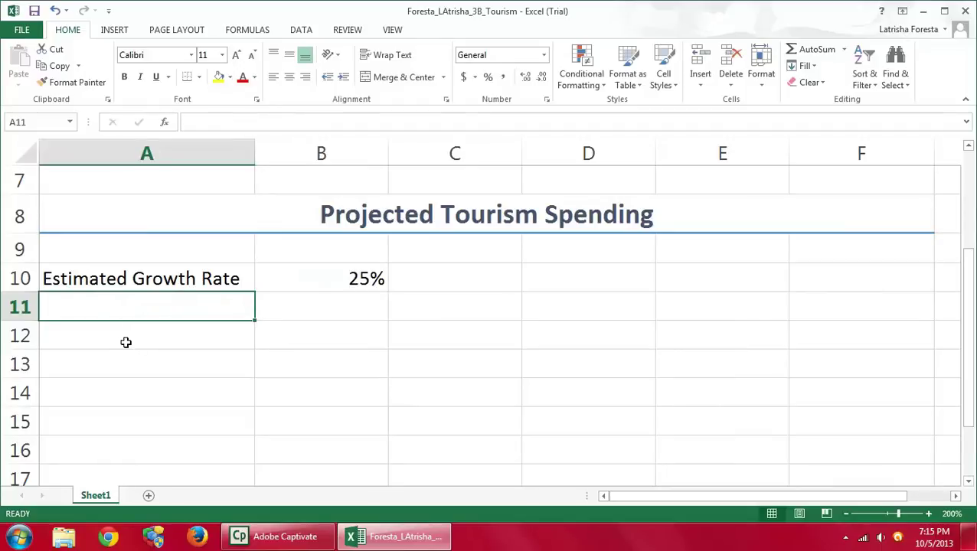
# Apply bold and italic formatting to the growth rate label and value in A10:B10.
pyautogui.click(85, 280)
pyautogui.moveTo(253, 280); pyautogui.dragTo(331, 278)
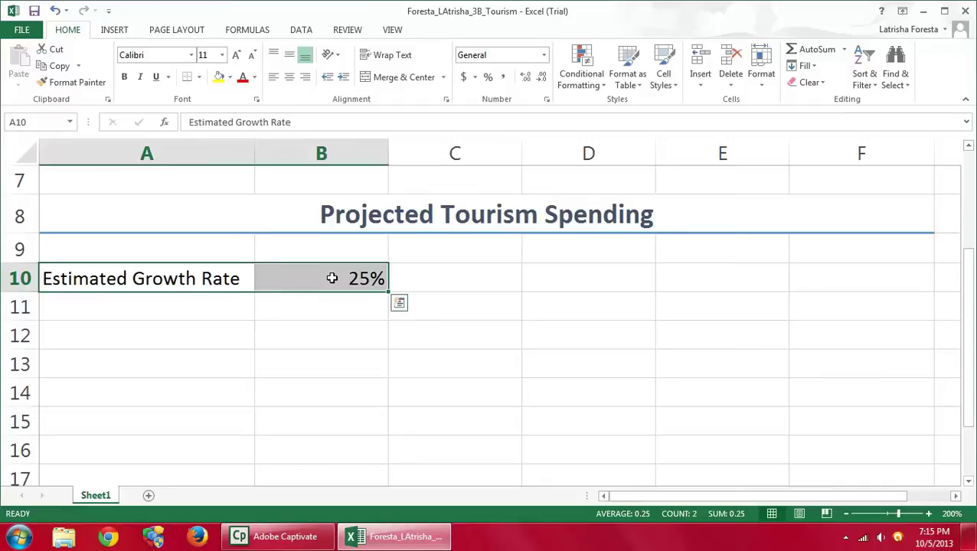
pyautogui.rightClick(332, 279)
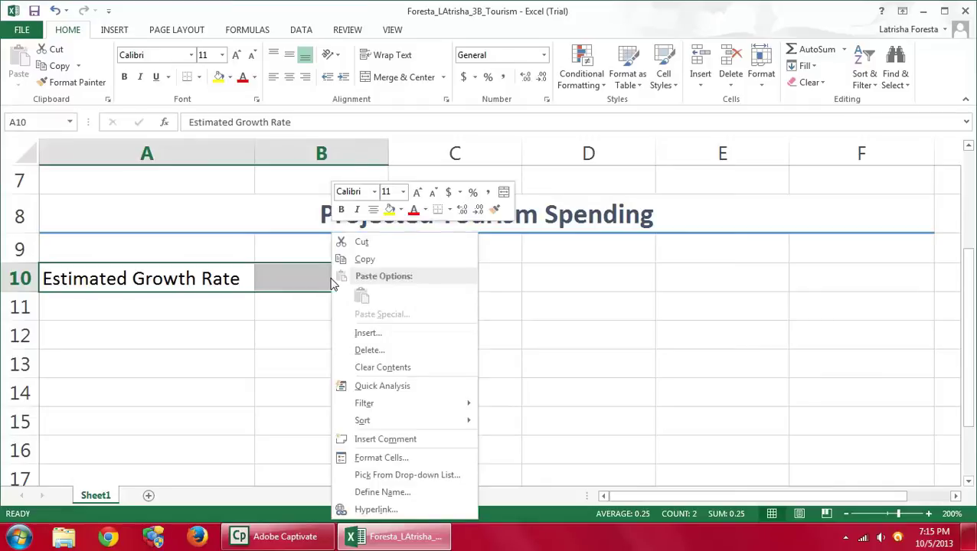
pyautogui.click(342, 211)
pyautogui.click(359, 211)
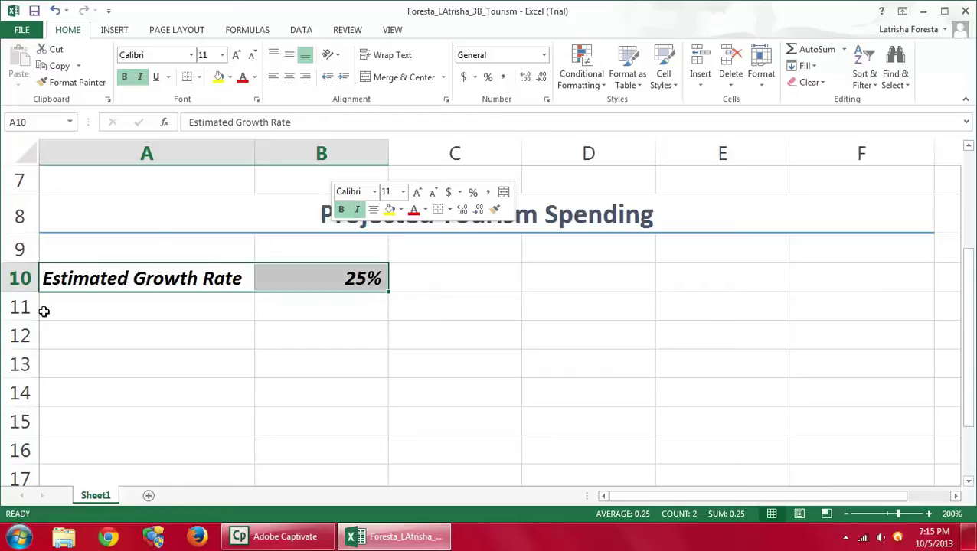
# Enter Year in A12, 2014 in B12 and 2015 in C12, leaving row 11 blank.
pyautogui.click(14, 316)
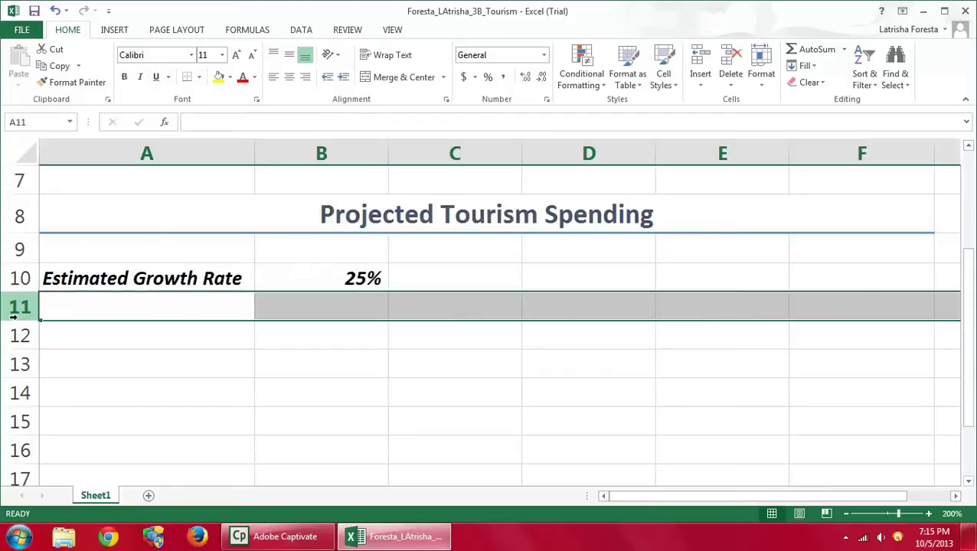
pyautogui.click(61, 336)
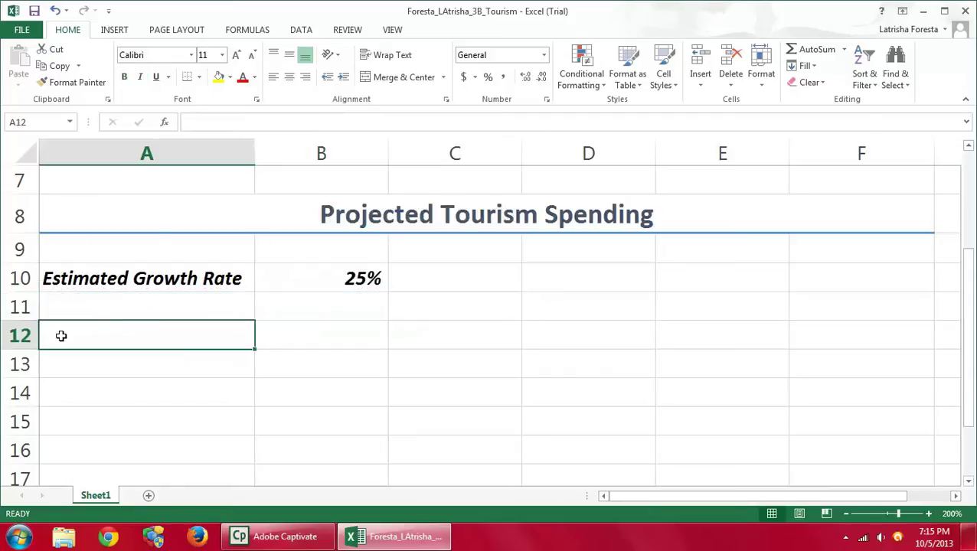
pyautogui.write('Year')
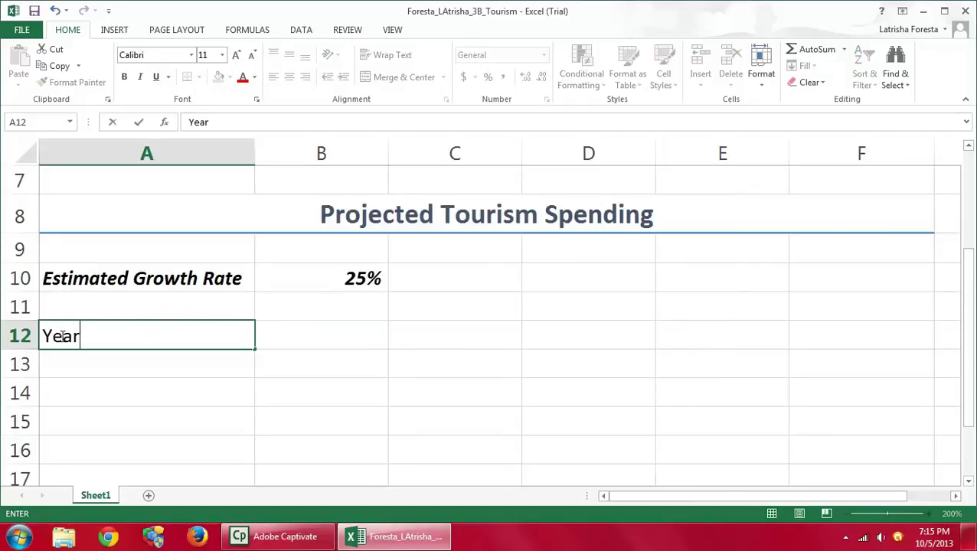
pyautogui.press('Tab')
pyautogui.write('2014')
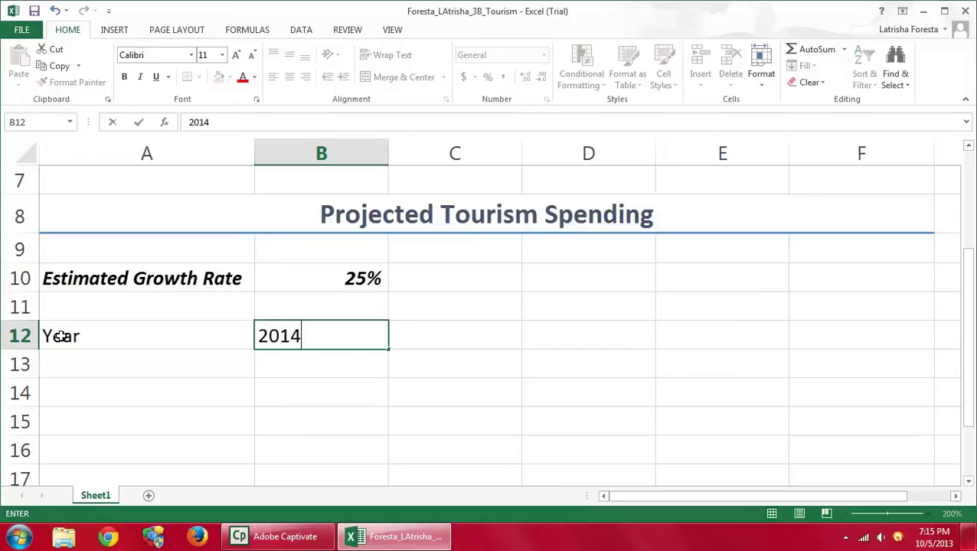
pyautogui.press('Tab')
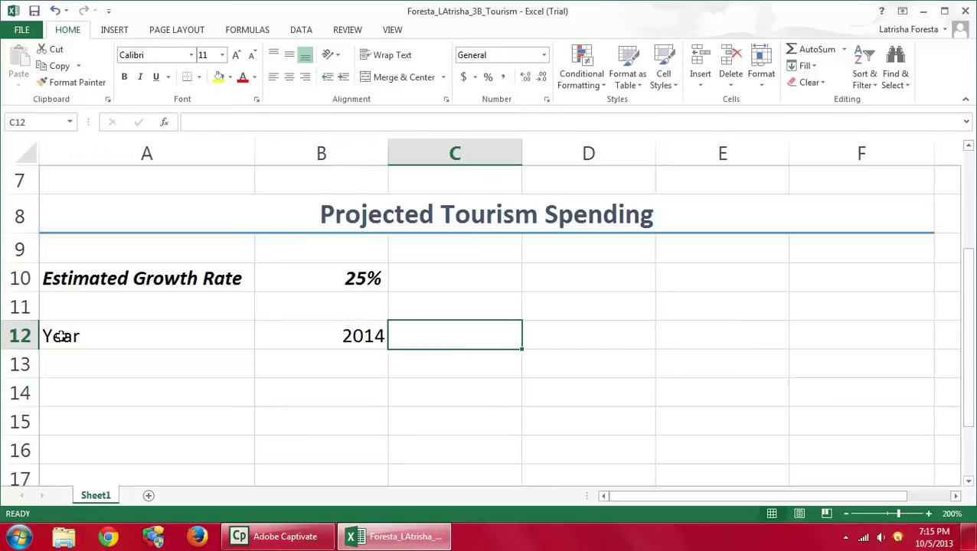
pyautogui.write('2015')
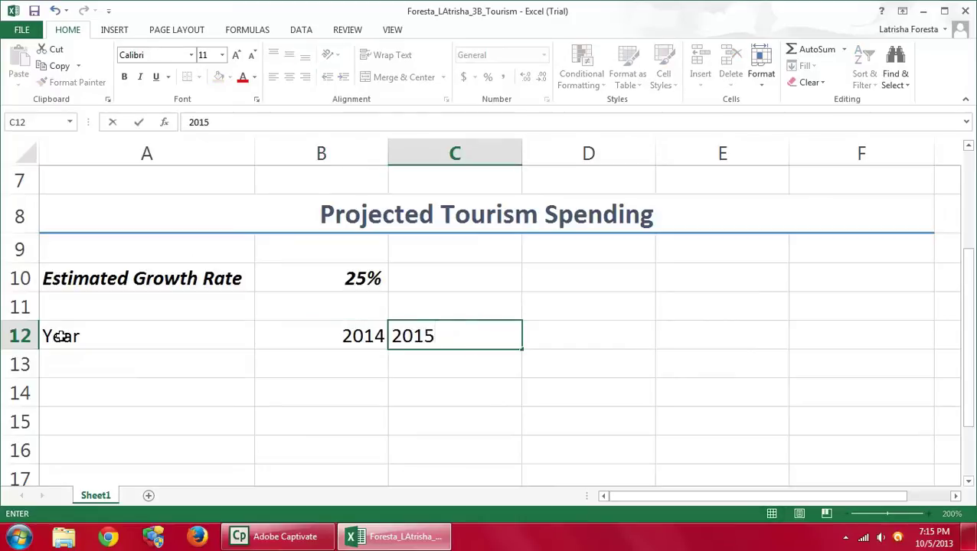
pyautogui.hotkey('ctrl', 'Return')
pyautogui.press('Tab')
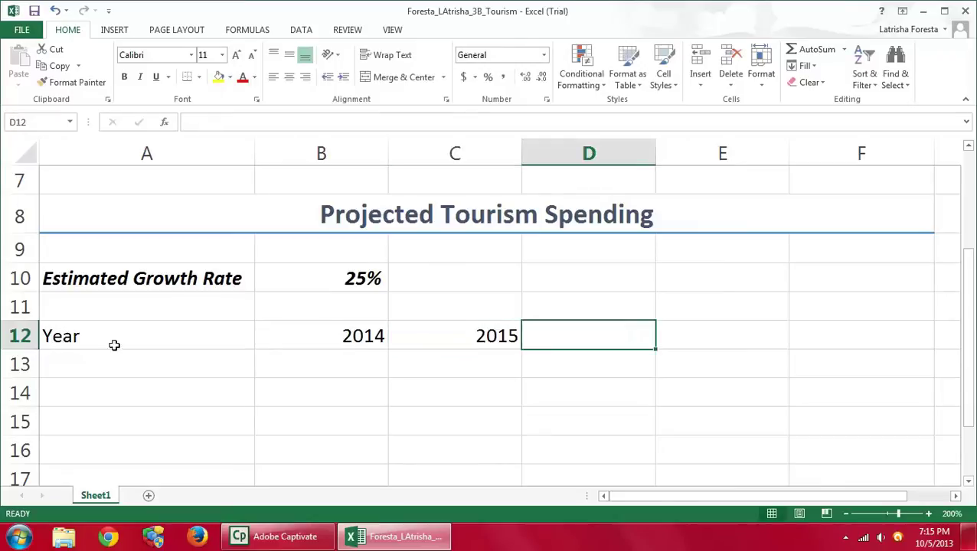
# Extend the year series through 2018 in F12 and give B12:F12 the heading cell style used for the years in row 4.
pyautogui.moveTo(302, 333); pyautogui.dragTo(465, 335)
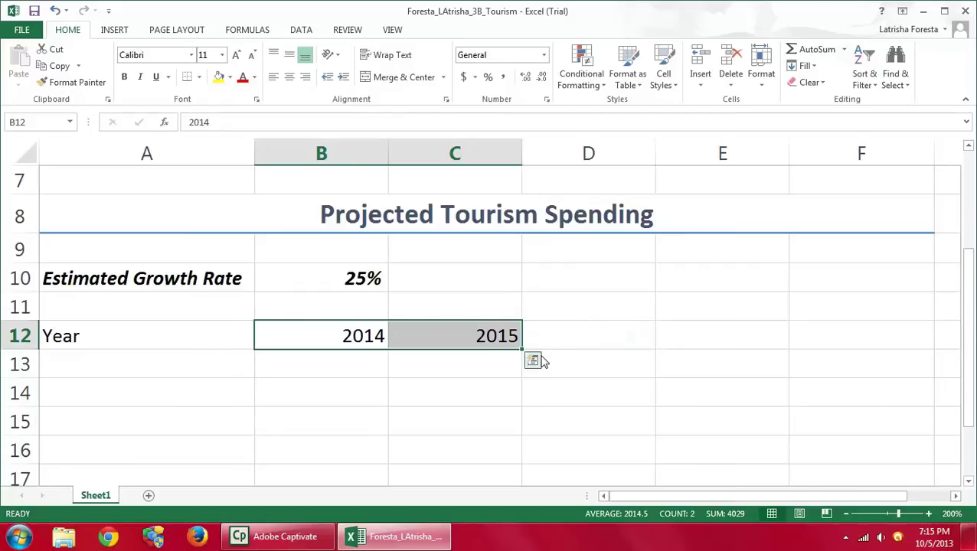
pyautogui.moveTo(522, 350); pyautogui.dragTo(867, 339)
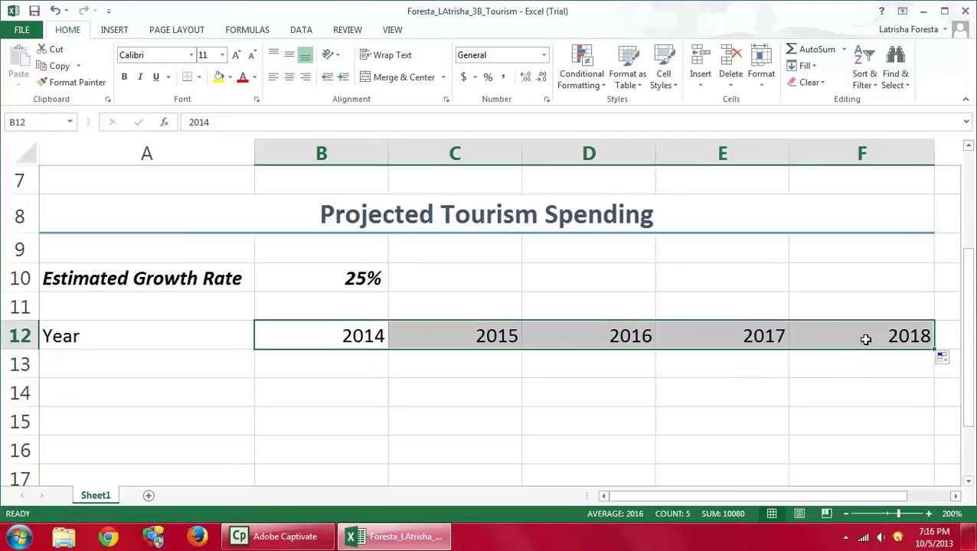
pyautogui.click(663, 77)
pyautogui.click(706, 215)
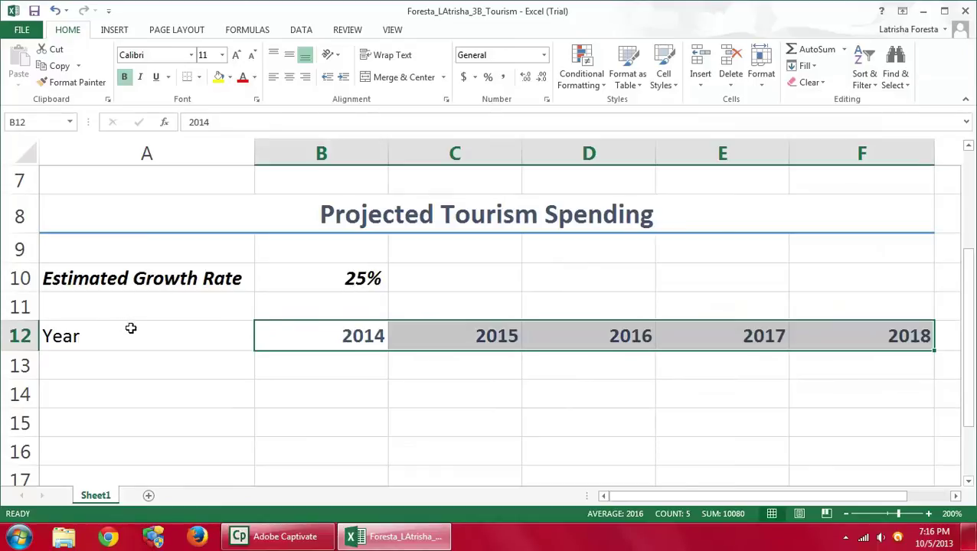
# Copy the 2014 tourism spending figure from F5 into B13 and save the workbook.
pyautogui.scroll(2, 927, 270)
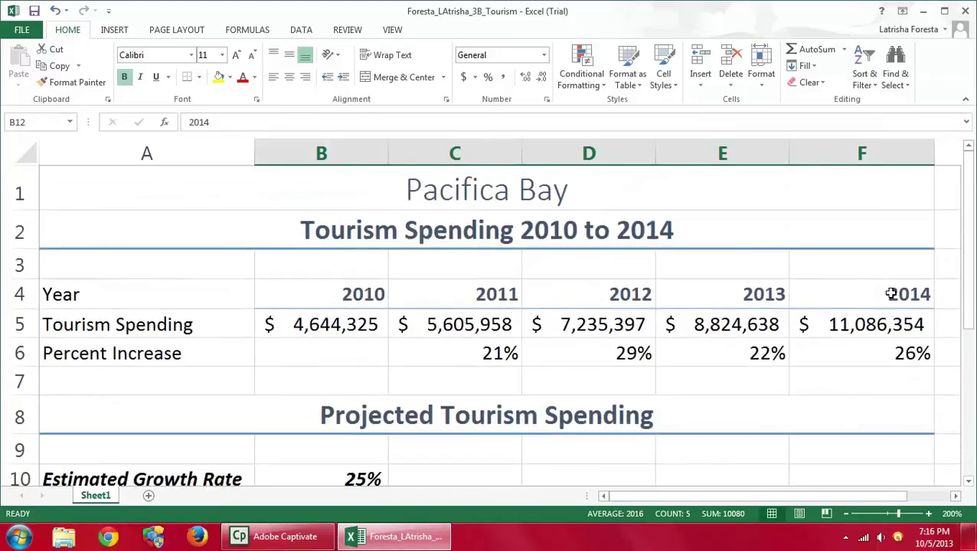
pyautogui.click(884, 324)
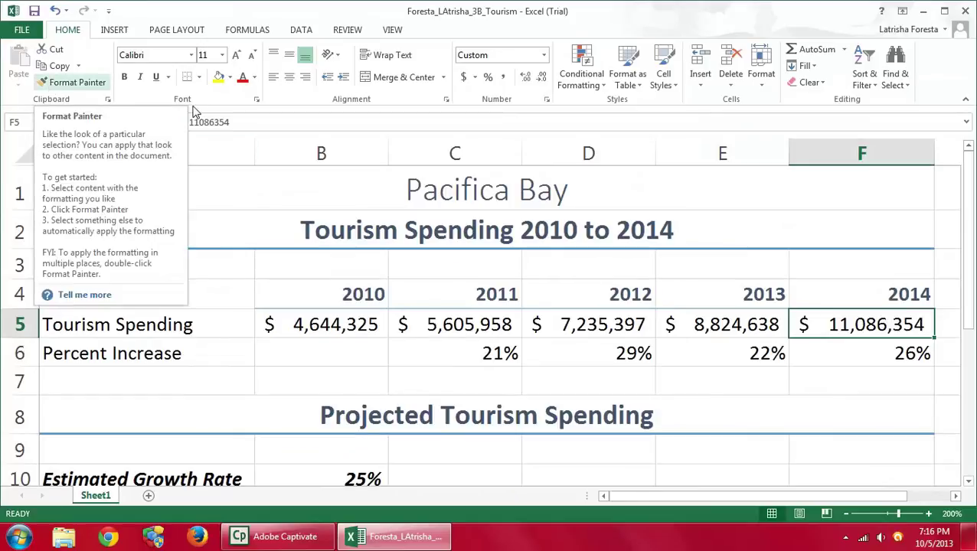
pyautogui.rightClick(840, 326)
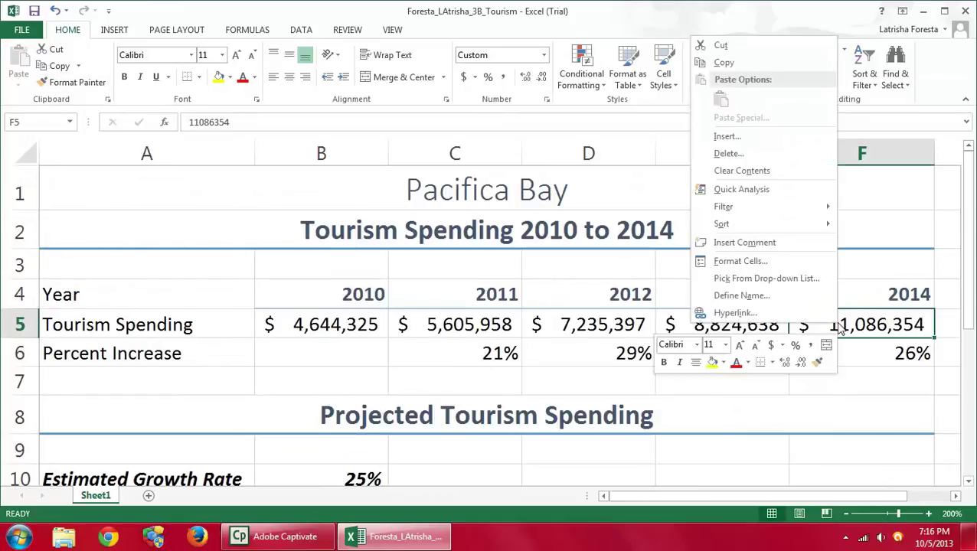
pyautogui.click(736, 63)
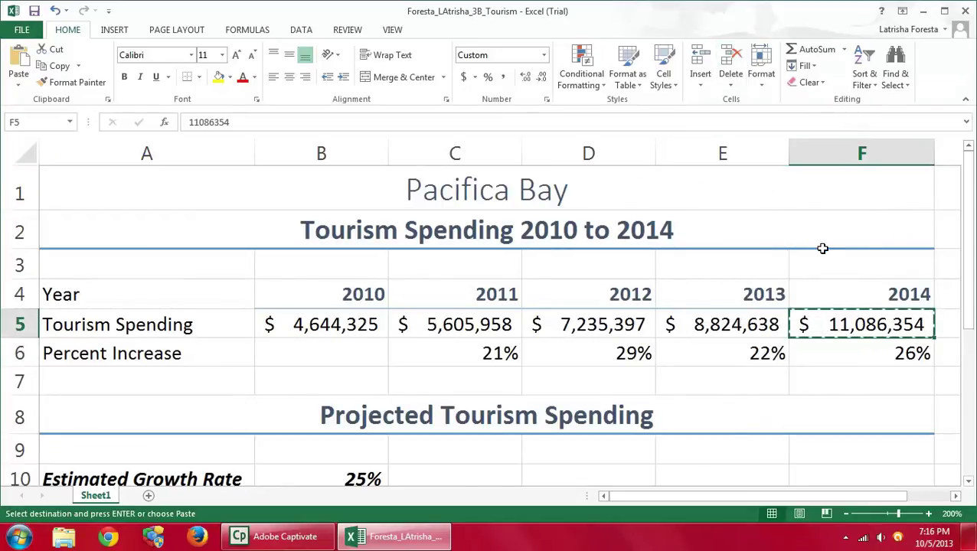
pyautogui.scroll(-2, 823, 248)
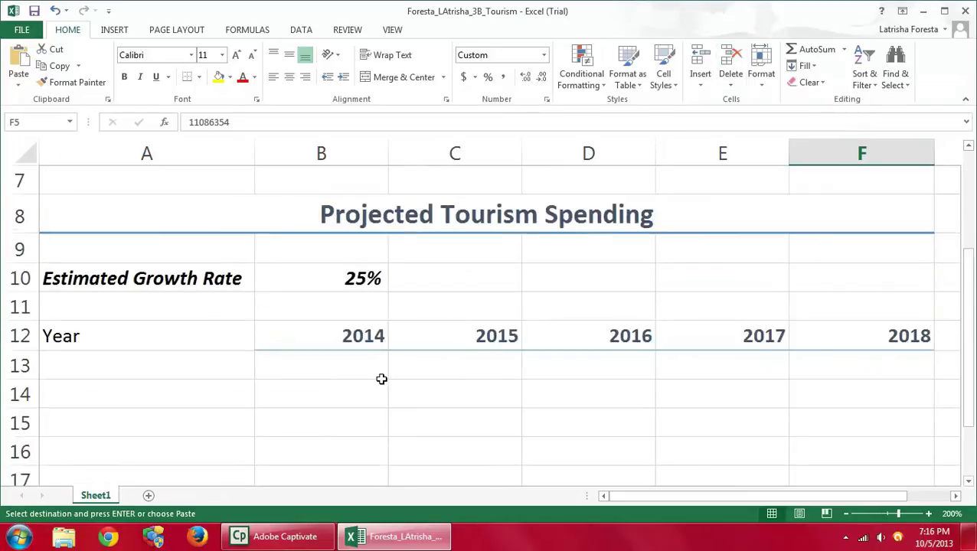
pyautogui.click(318, 369)
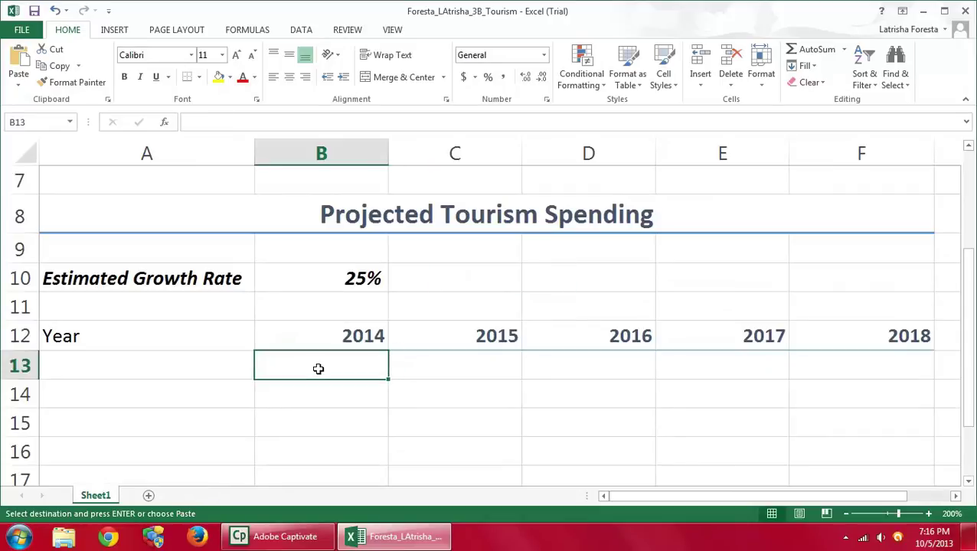
pyautogui.rightClick(319, 368)
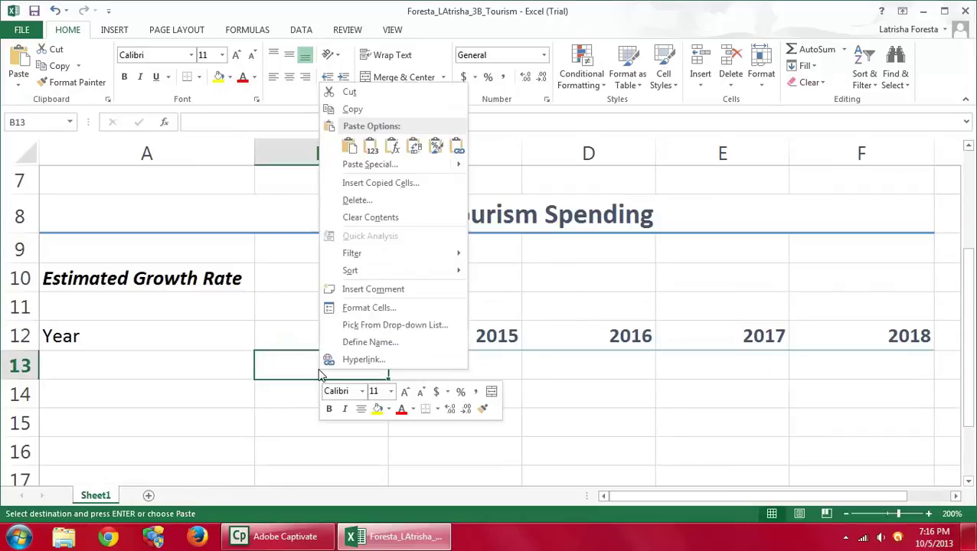
pyautogui.click(352, 140)
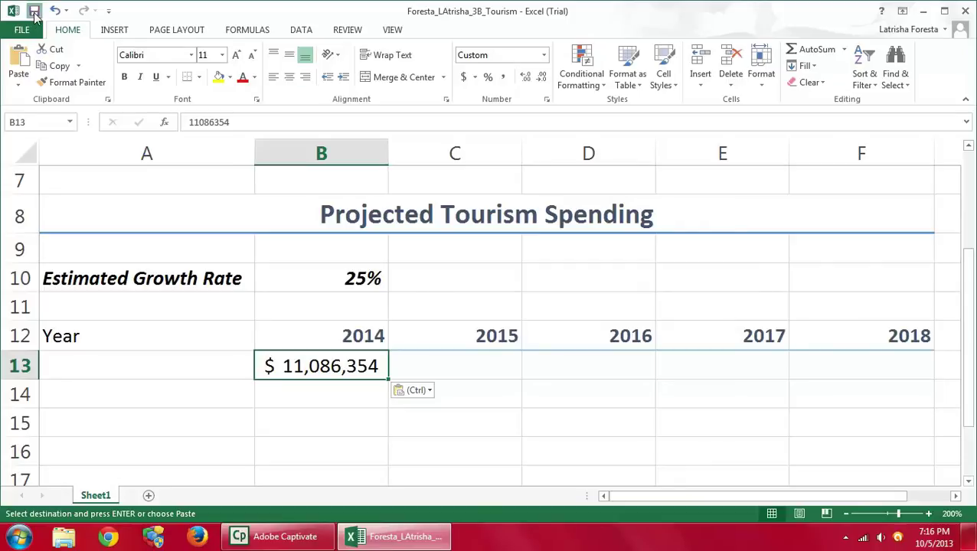
pyautogui.click(34, 14)
# Enter the projection formula =B13*(100%+$B$10) in C13 for 2015, using an absolute reference to the growth rate.
pyautogui.scroll(2, 725, 240)
pyautogui.scroll(-4, 724, 240)
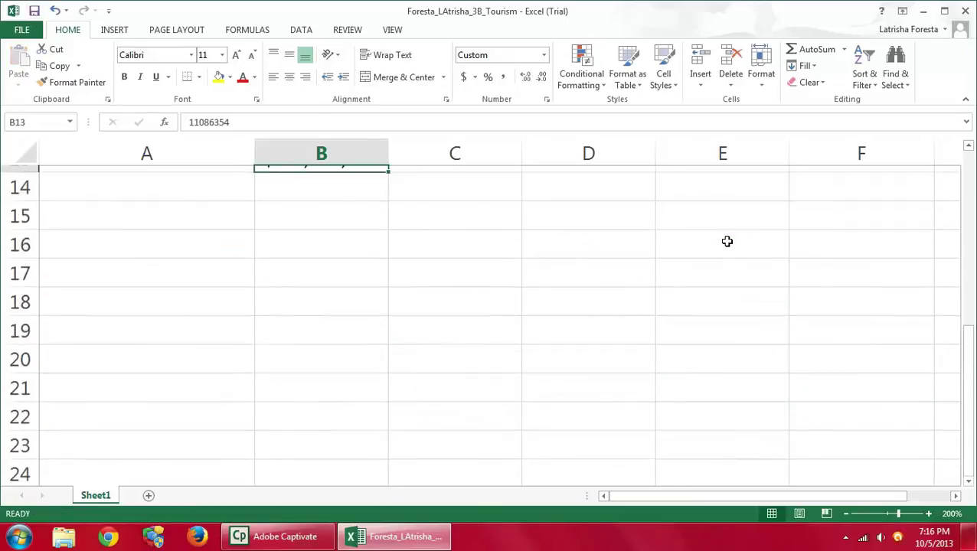
pyautogui.scroll(2, 726, 240)
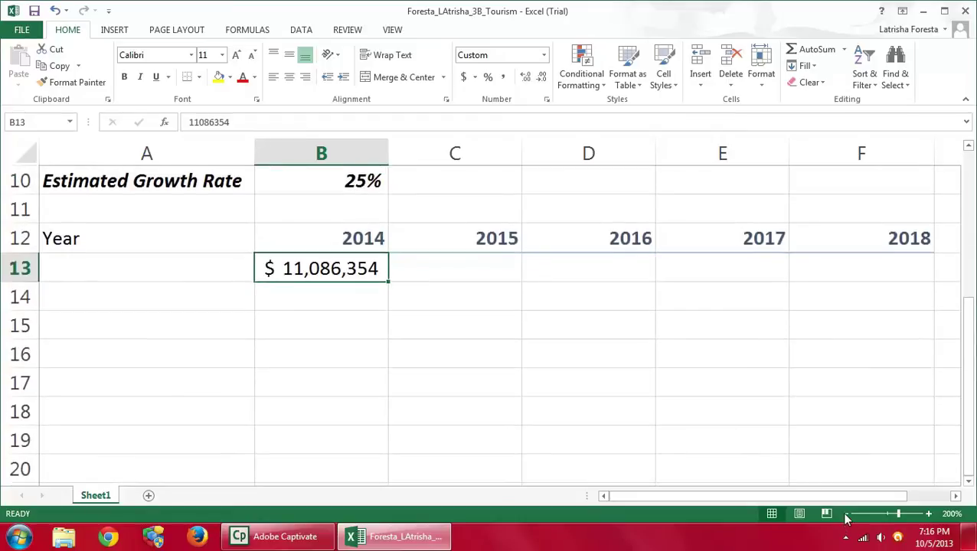
pyautogui.click(846, 515)
pyautogui.click(846, 515)
pyautogui.click(846, 514)
pyautogui.click(846, 514)
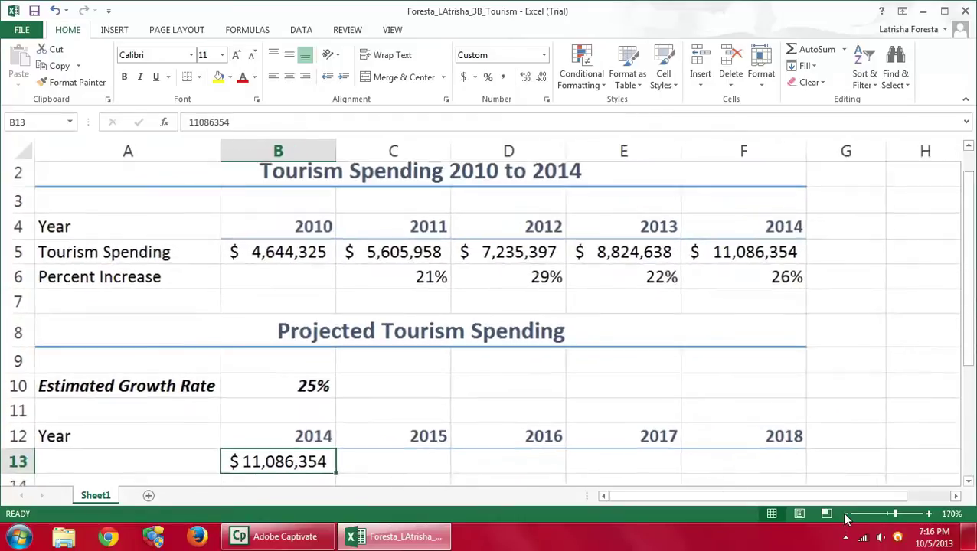
pyautogui.scroll(-1, 833, 360)
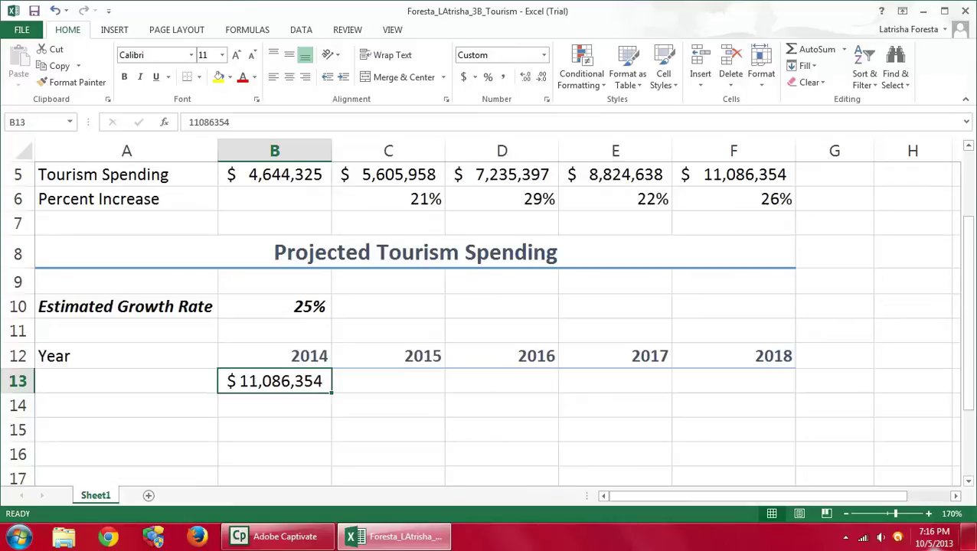
pyautogui.click(410, 388)
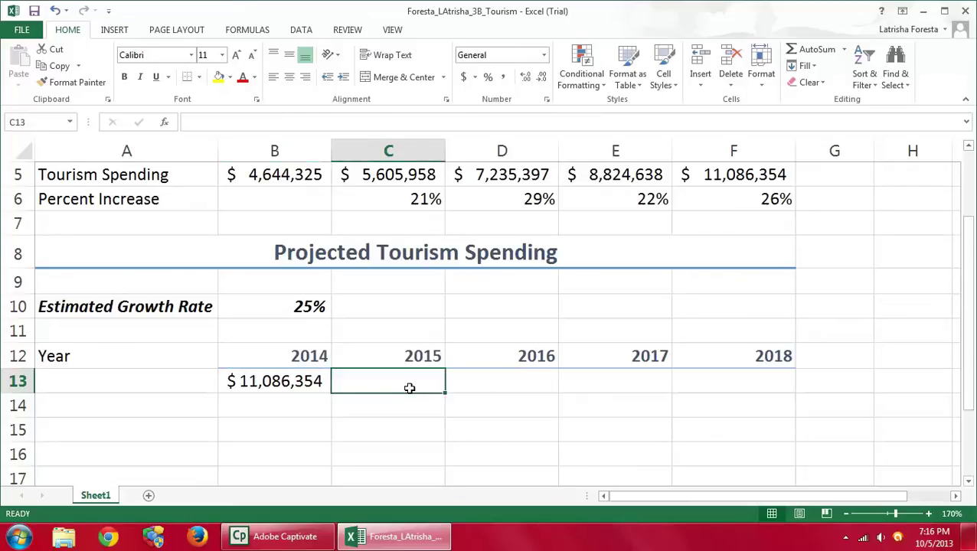
pyautogui.write('=')
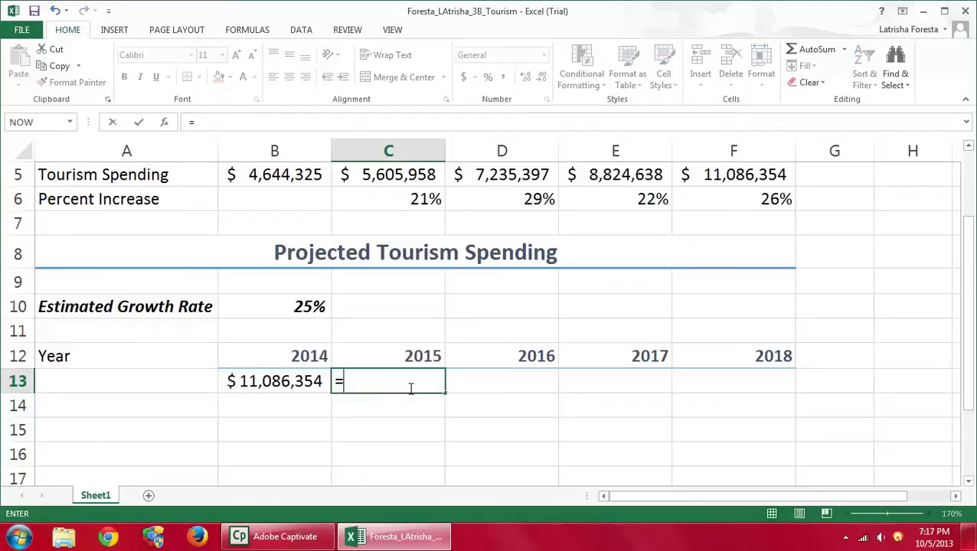
pyautogui.write('b13*')
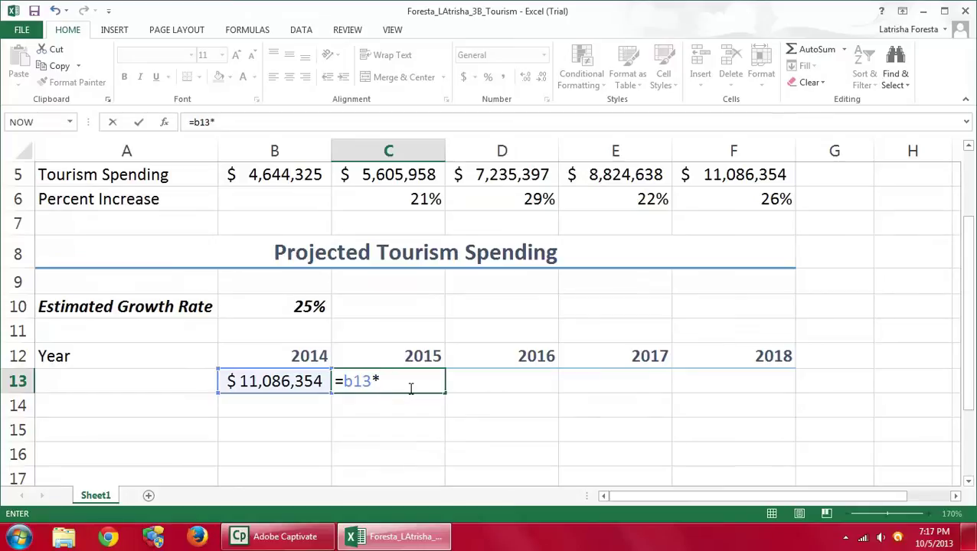
pyautogui.write('(100')
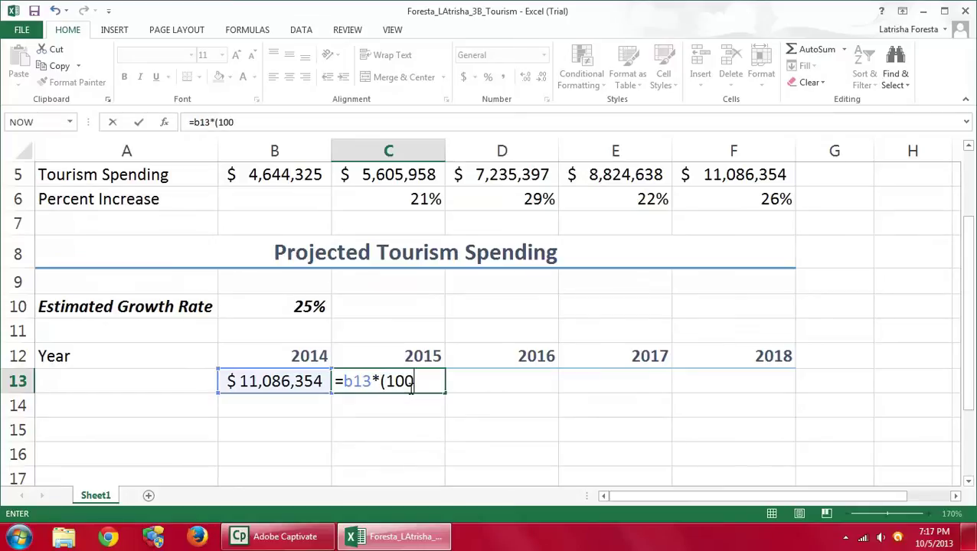
pyautogui.write('%+$')
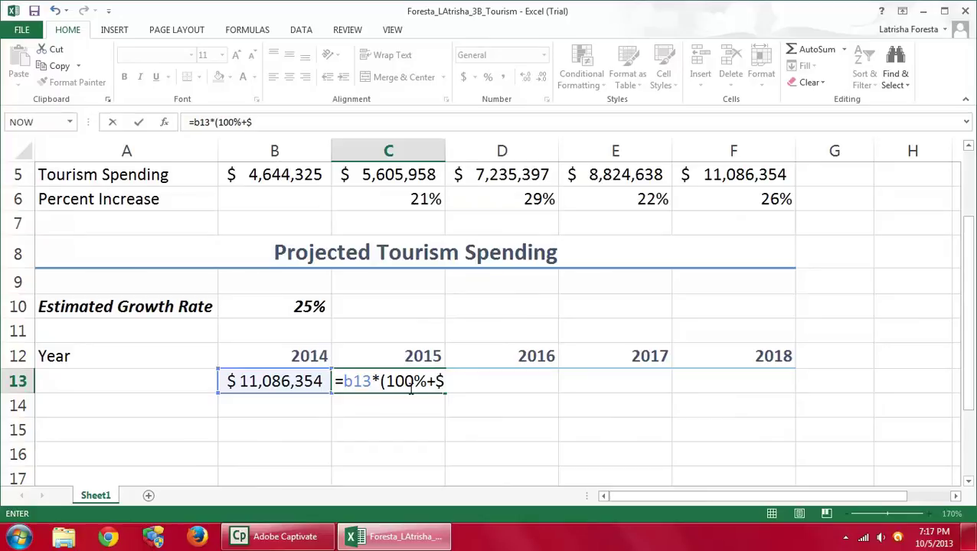
pyautogui.write('b$10')
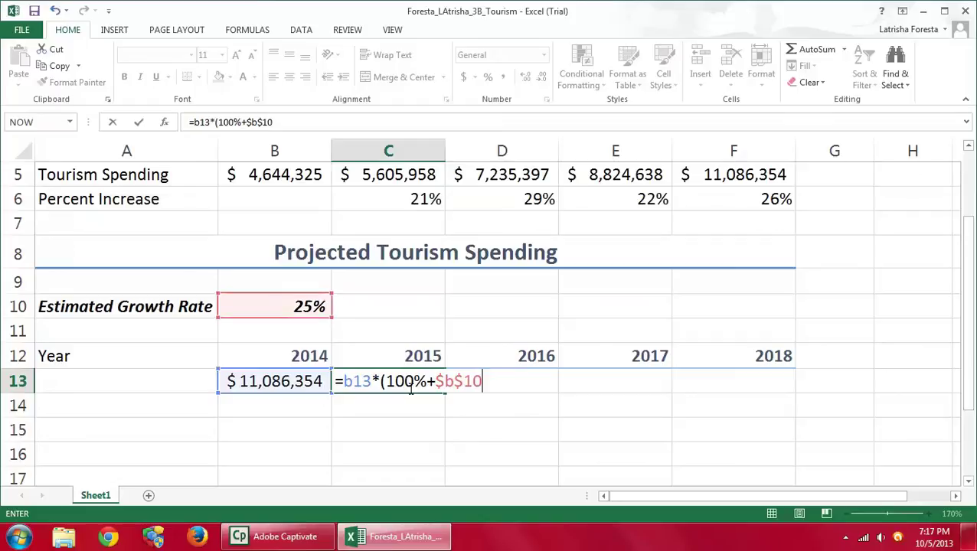
pyautogui.write(')')
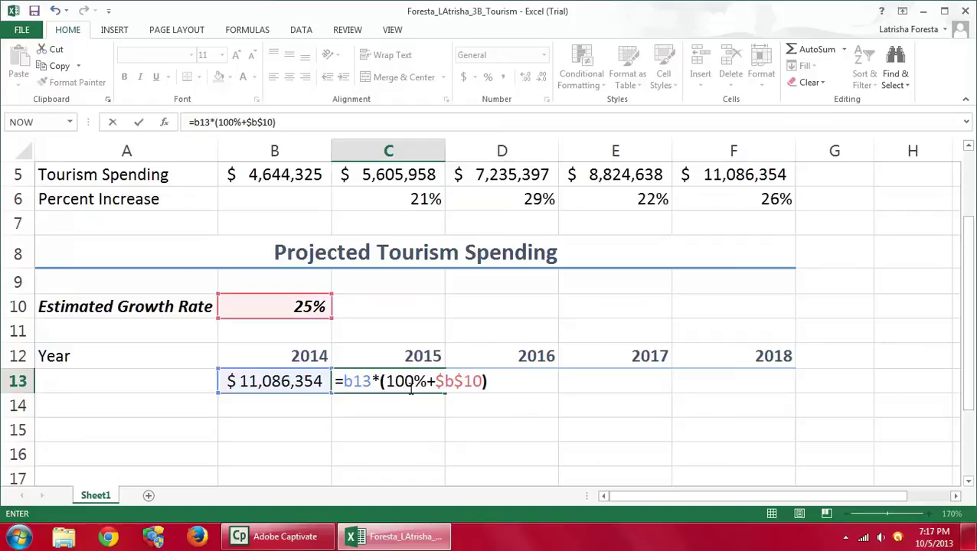
pyautogui.click(138, 123)
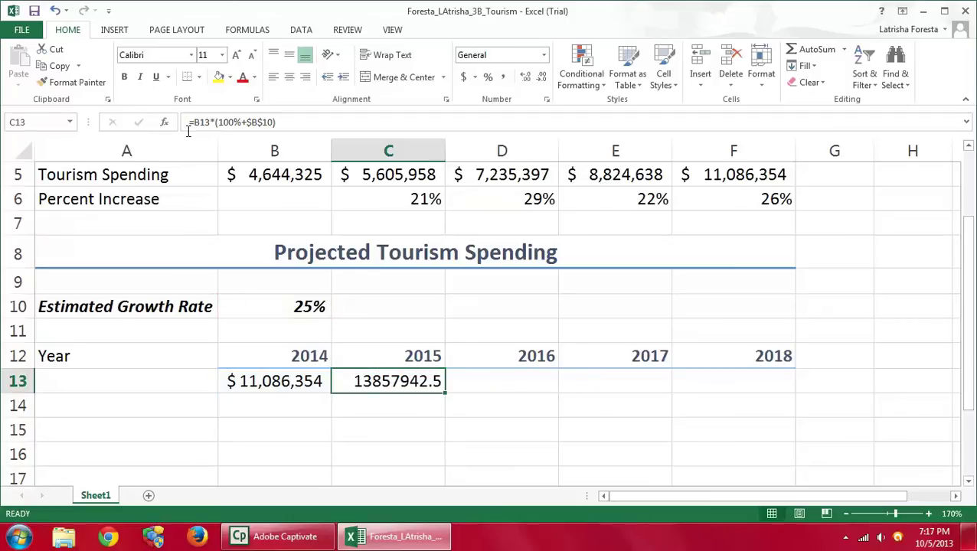
# Copy the number format of B13 to C13 and fill the C13 projection formula across through F13.
pyautogui.click(263, 389)
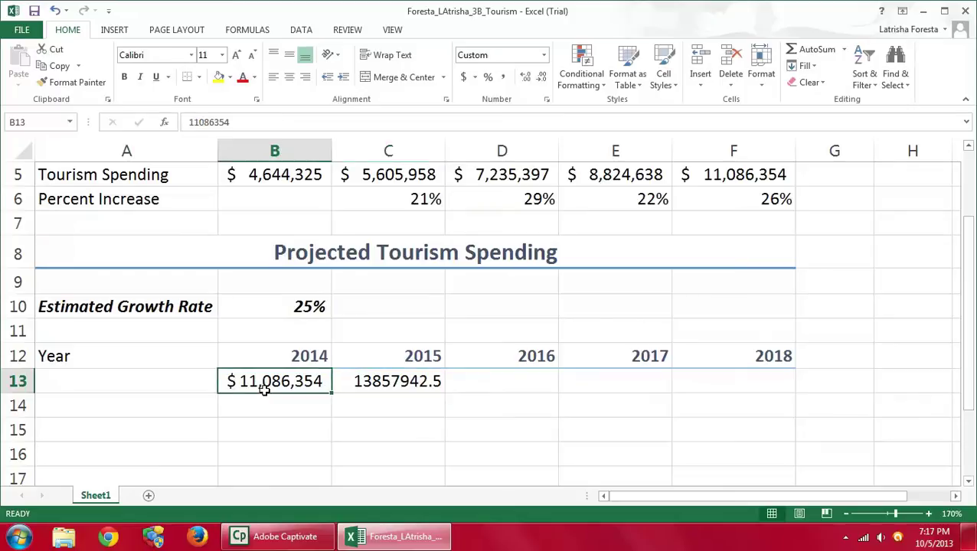
pyautogui.rightClick(264, 387)
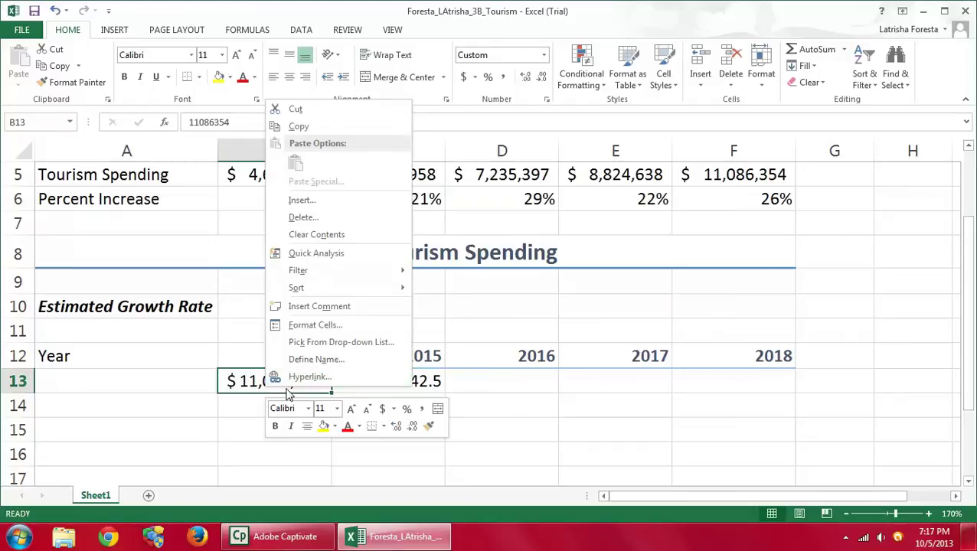
pyautogui.click(430, 424)
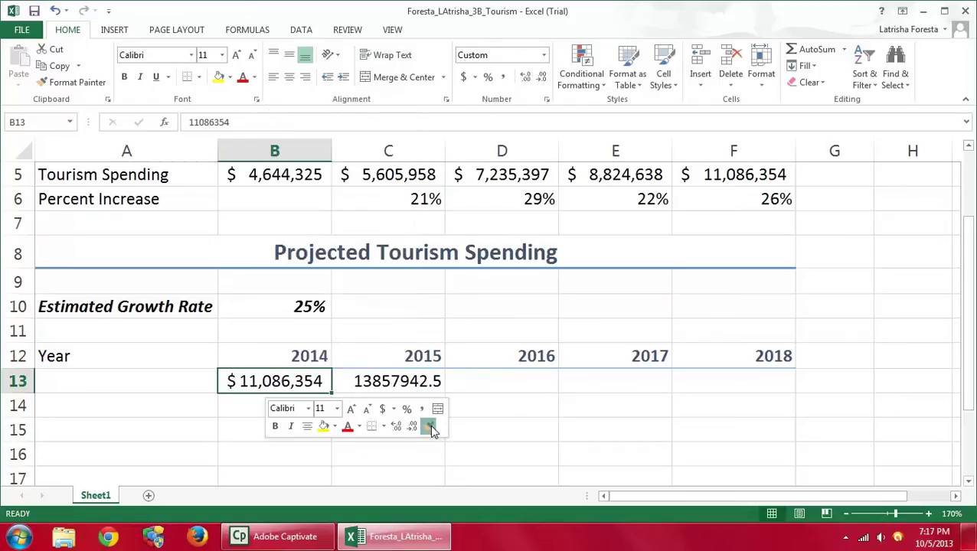
pyautogui.click(412, 380)
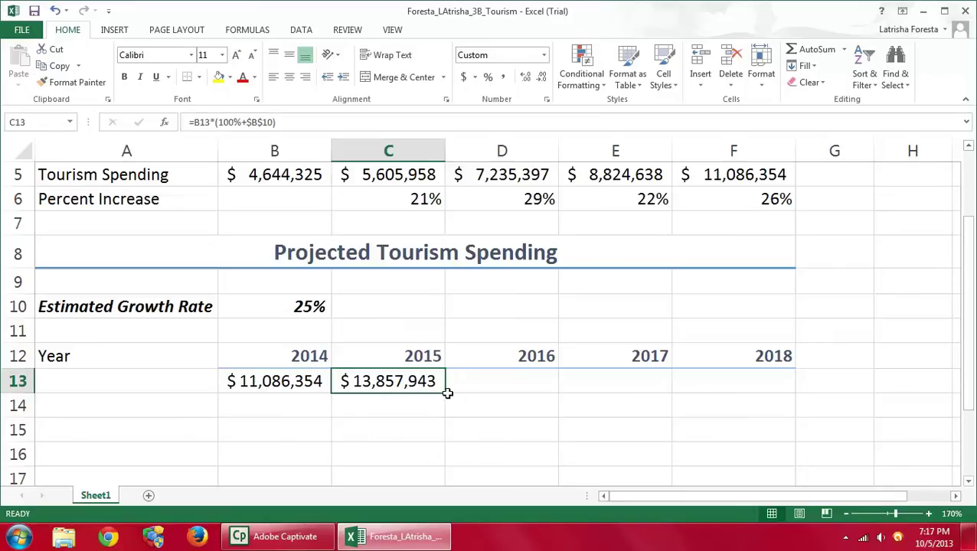
pyautogui.moveTo(446, 393); pyautogui.dragTo(752, 382)
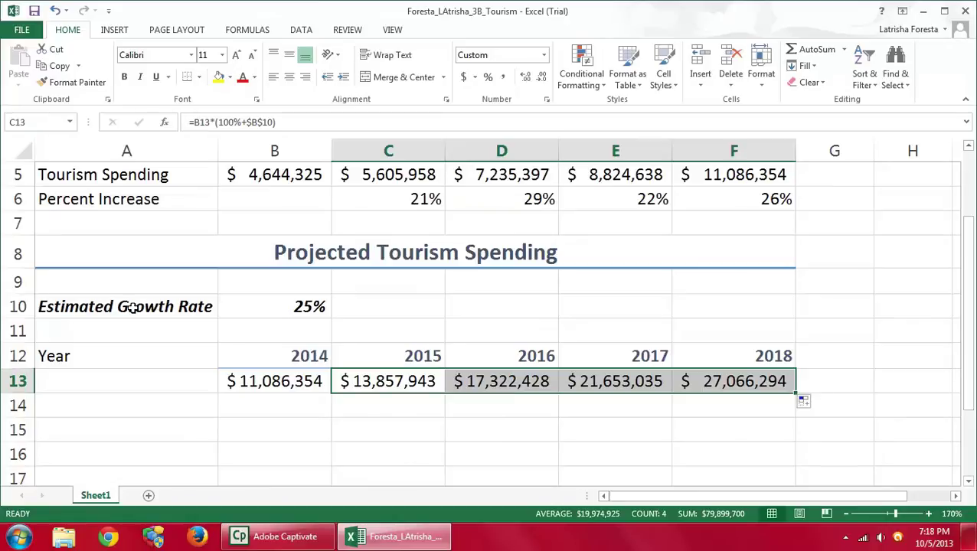
# Enter the section title Estimated Growth in Tourism Spending 2014 to 2018 in A15, leaving row 14 blank.
pyautogui.scroll(-2, 132, 307)
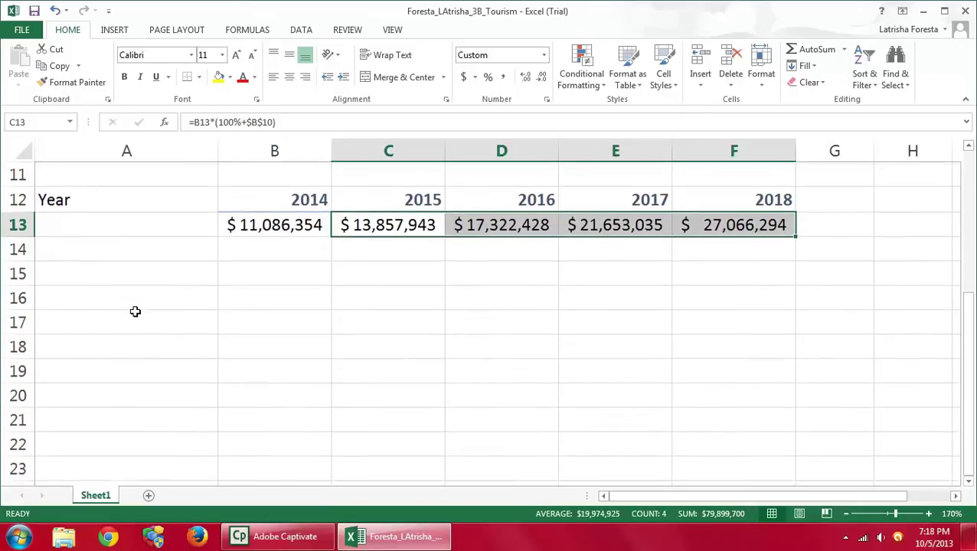
pyautogui.click(17, 249)
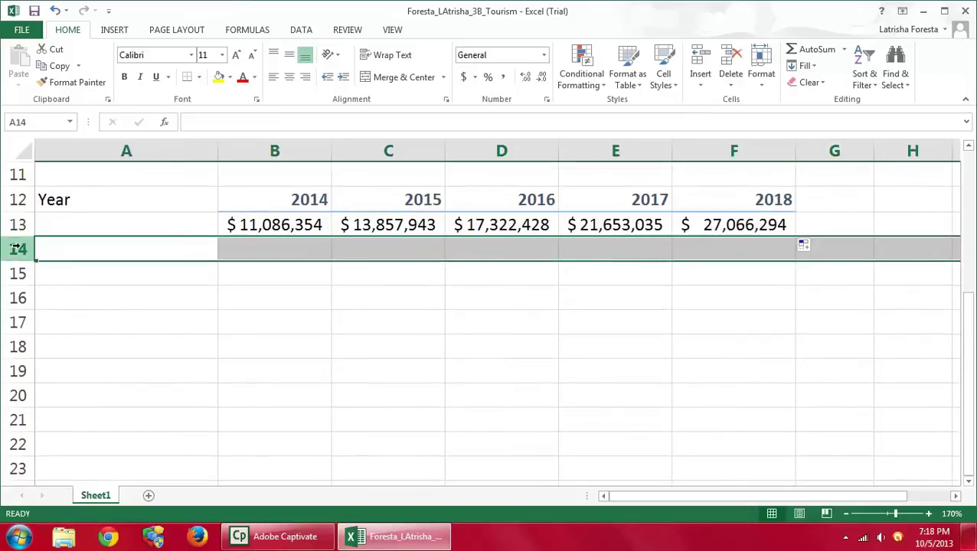
pyautogui.click(61, 274)
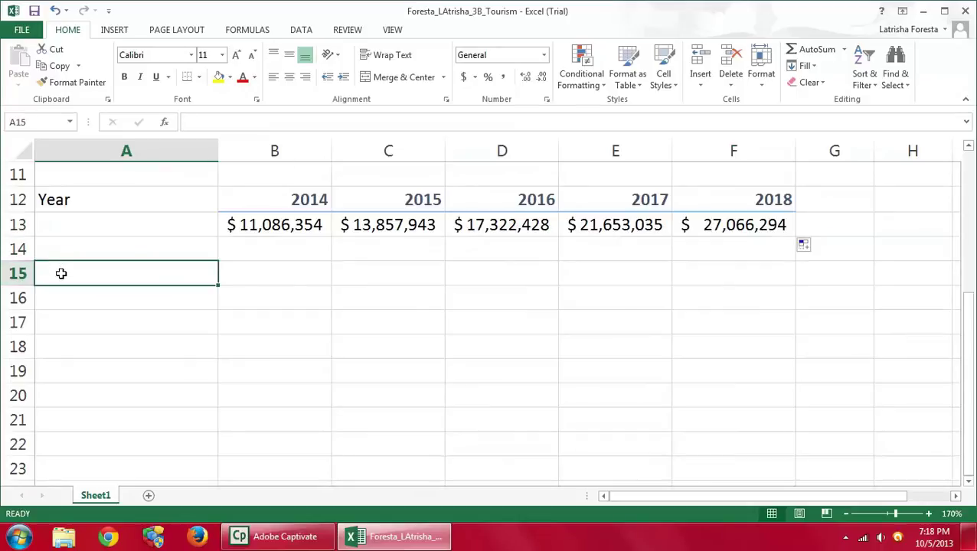
pyautogui.write('Estimated ')
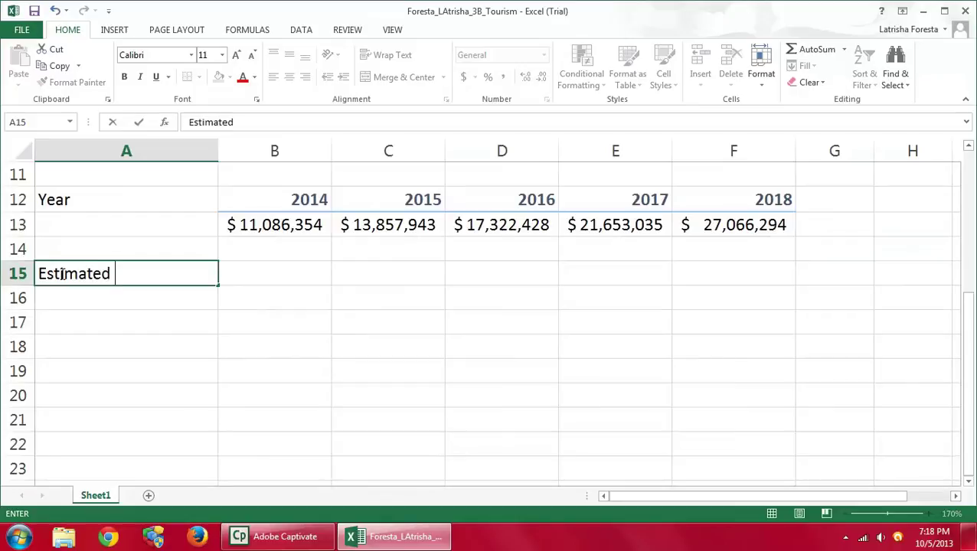
pyautogui.write('Growth ')
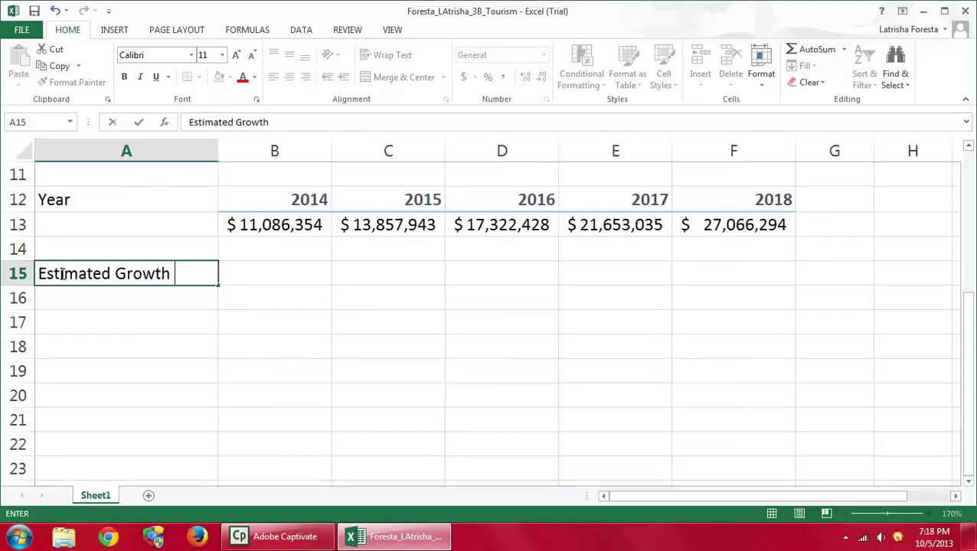
pyautogui.write('in Tourism Spending 2014 to 2018')
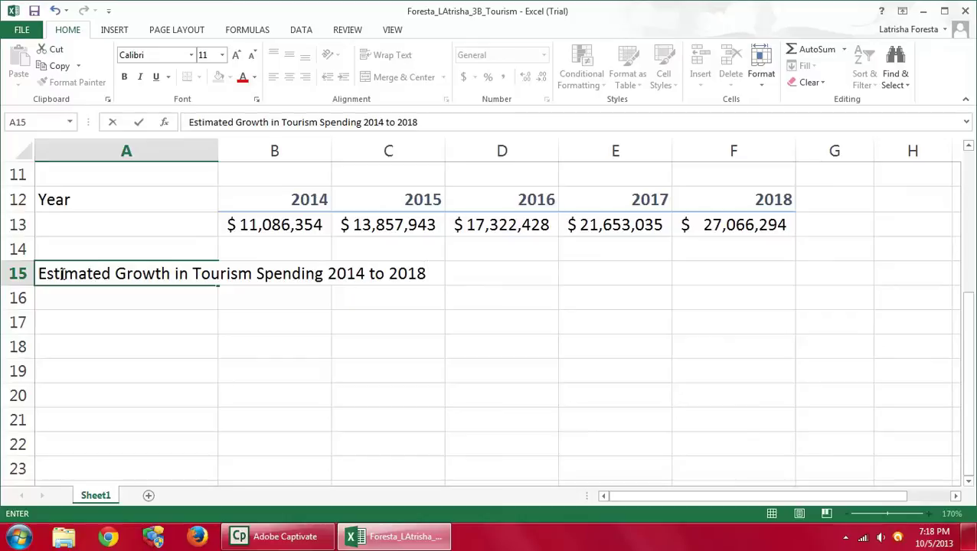
pyautogui.press('Return')
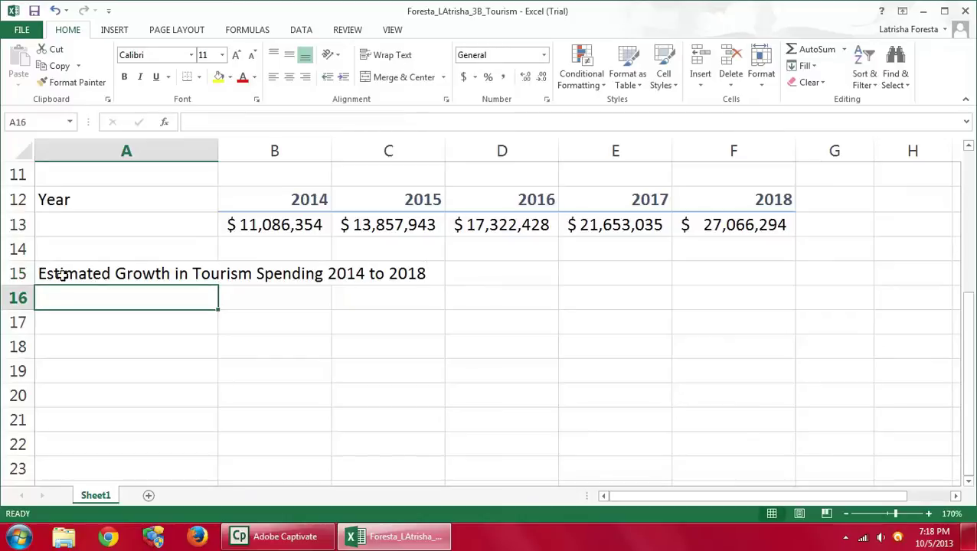
# Copy the merged heading format of the Projected Tourism Spending title in A8 to the new title in A15.
pyautogui.scroll(3, 63, 277)
pyautogui.click(62, 338)
pyautogui.click(72, 82)
pyautogui.scroll(-2, 130, 307)
pyautogui.scroll(-1, 134, 307)
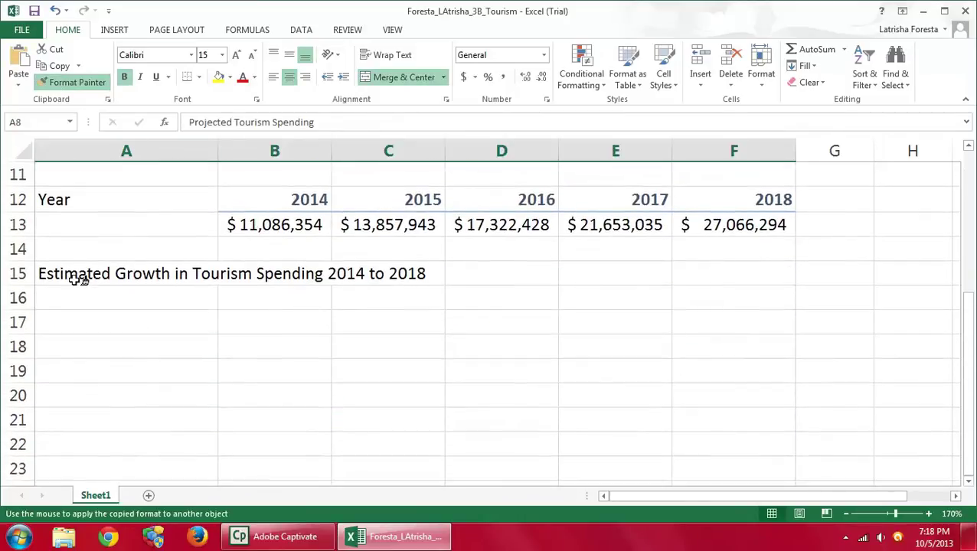
pyautogui.click(75, 279)
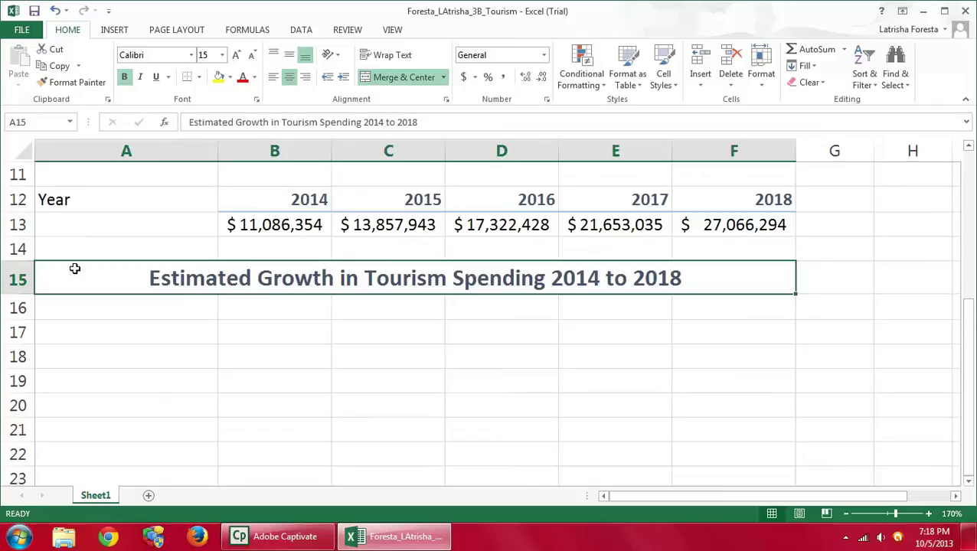
# Give the growth rate label and value in A10:B10 a light gray theme fill color.
pyautogui.scroll(2, 92, 276)
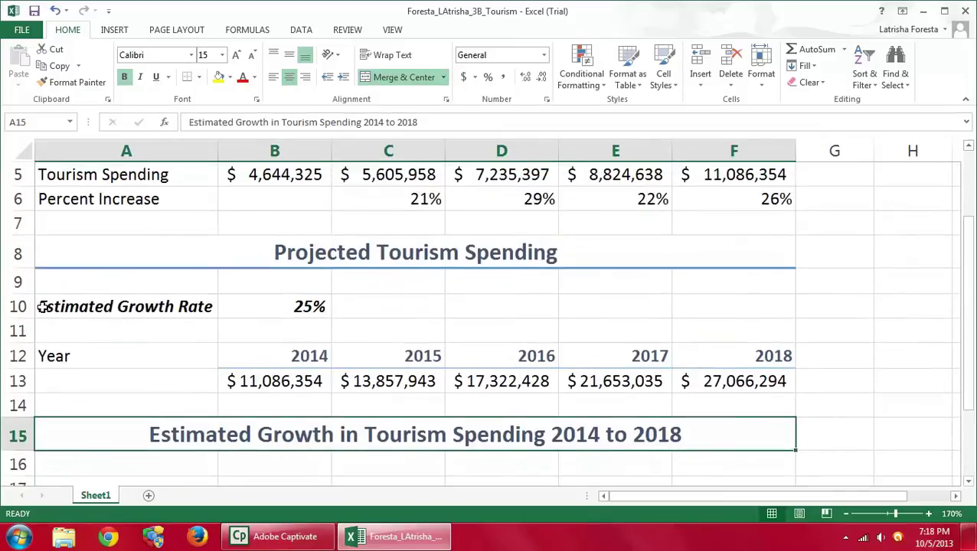
pyautogui.click(44, 306)
pyautogui.moveTo(44, 306); pyautogui.dragTo(268, 309)
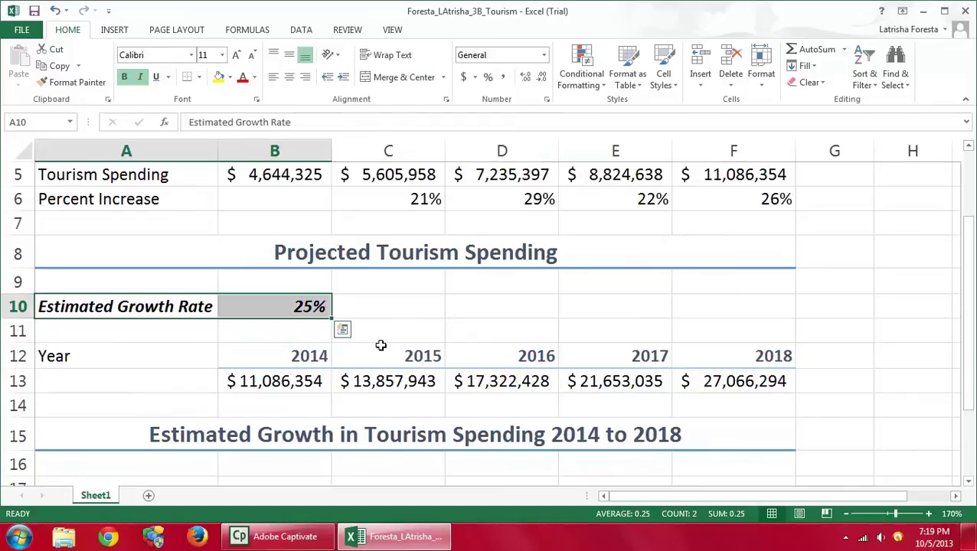
pyautogui.rightClick(196, 316)
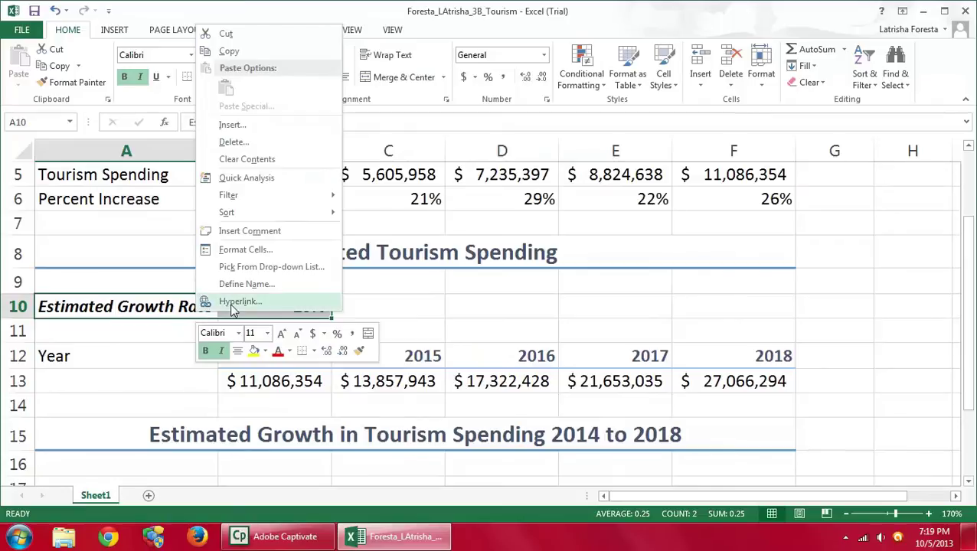
pyautogui.click(265, 353)
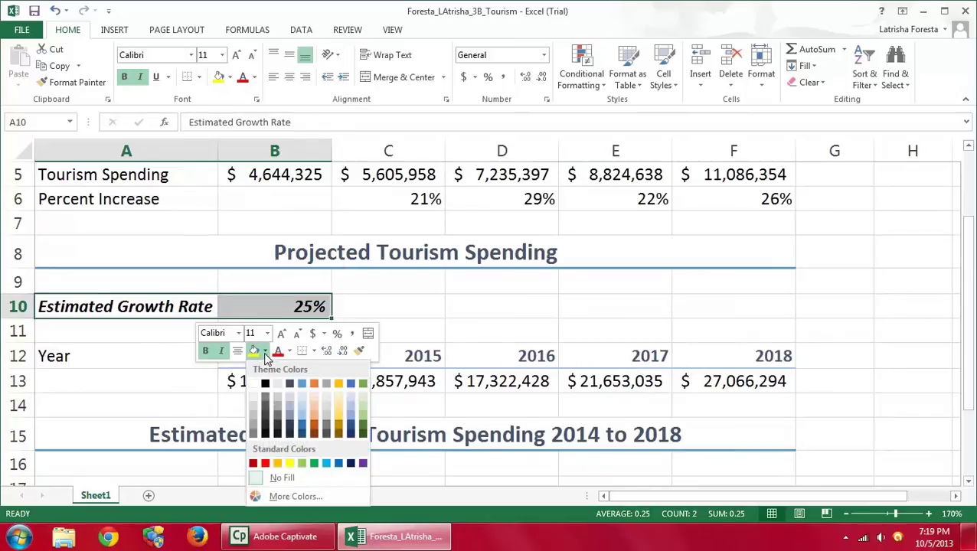
pyautogui.click(255, 409)
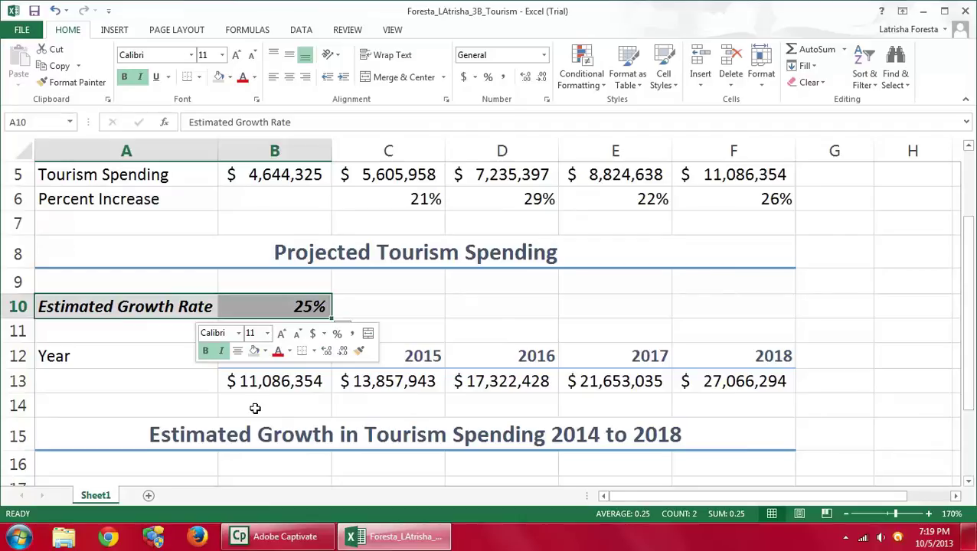
# Enter the row label Year in A17, leaving row 16 blank below the Estimated Growth title.
pyautogui.scroll(-2, 345, 369)
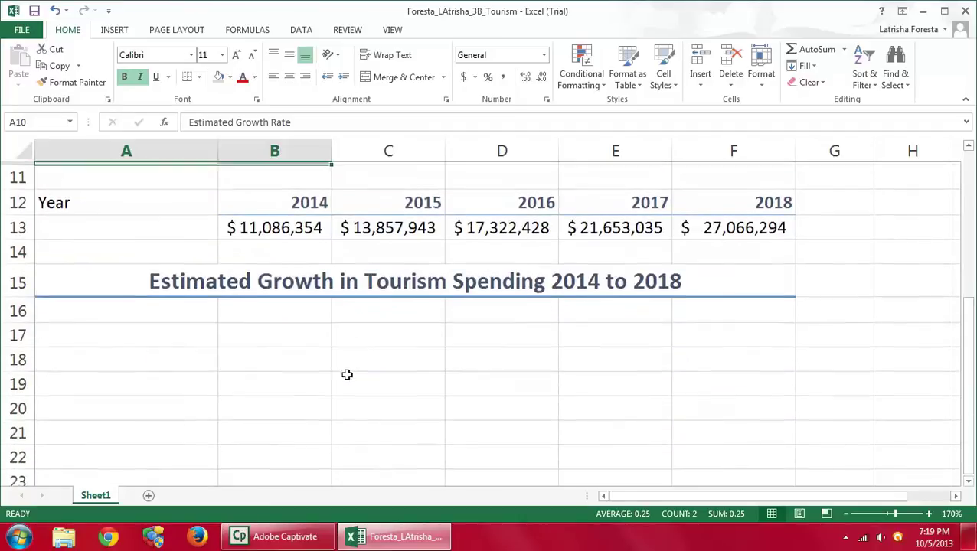
pyautogui.click(109, 308)
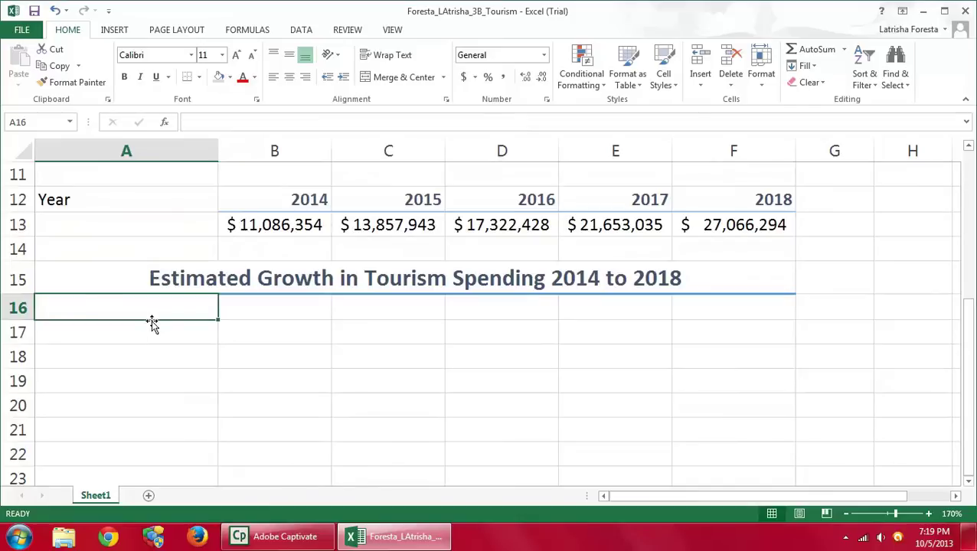
pyautogui.click(127, 337)
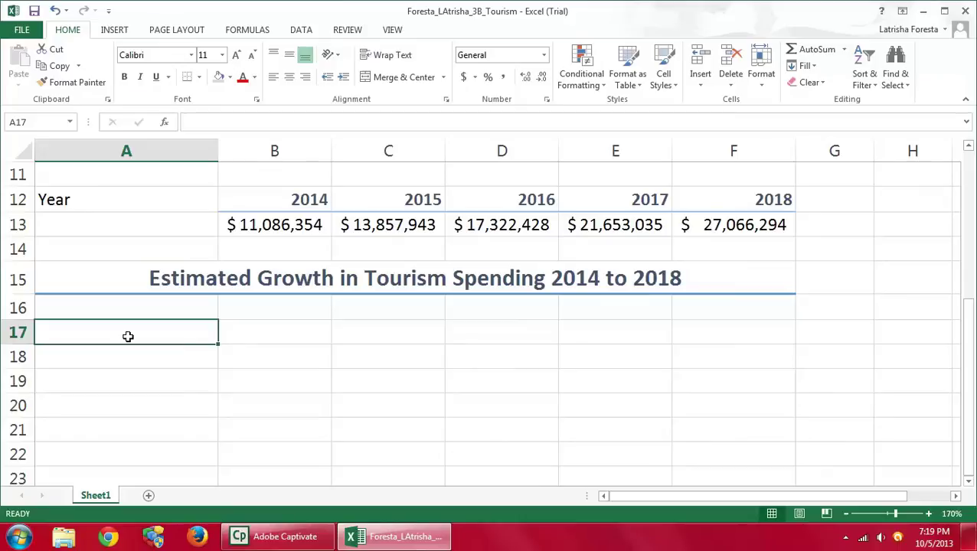
pyautogui.write('Year')
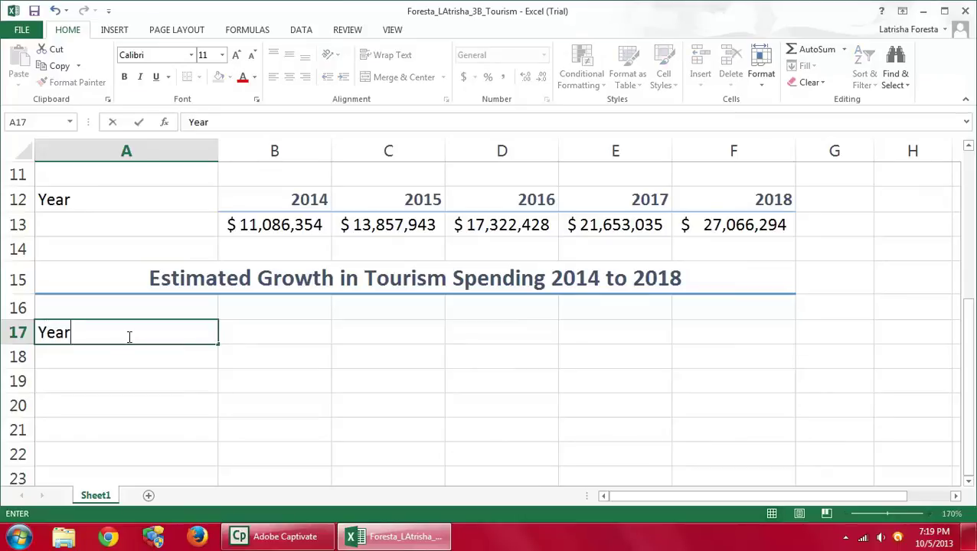
pyautogui.press('Return')
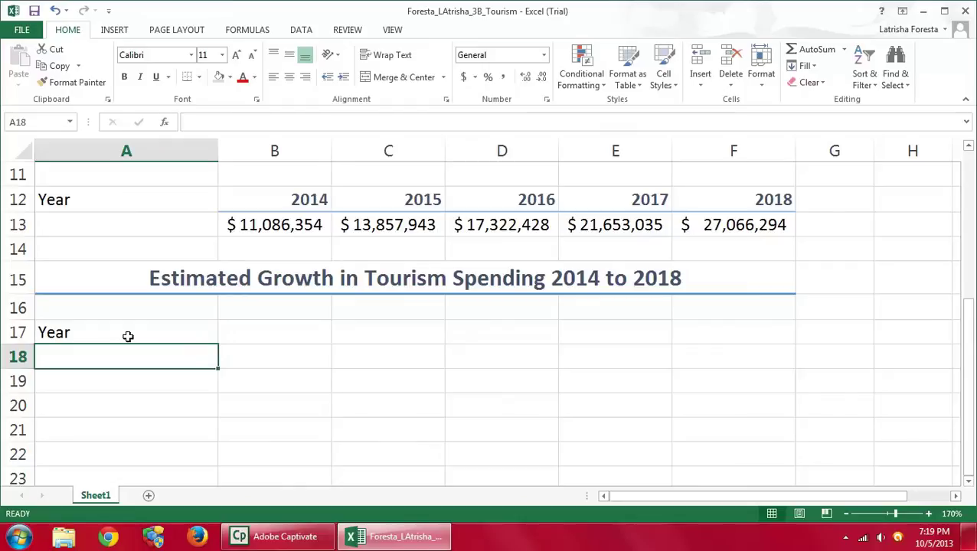
# Enter the row labels 25% Growth Rate in A18 and 21% Growth Rate in A19.
pyautogui.write('25% Graoth')
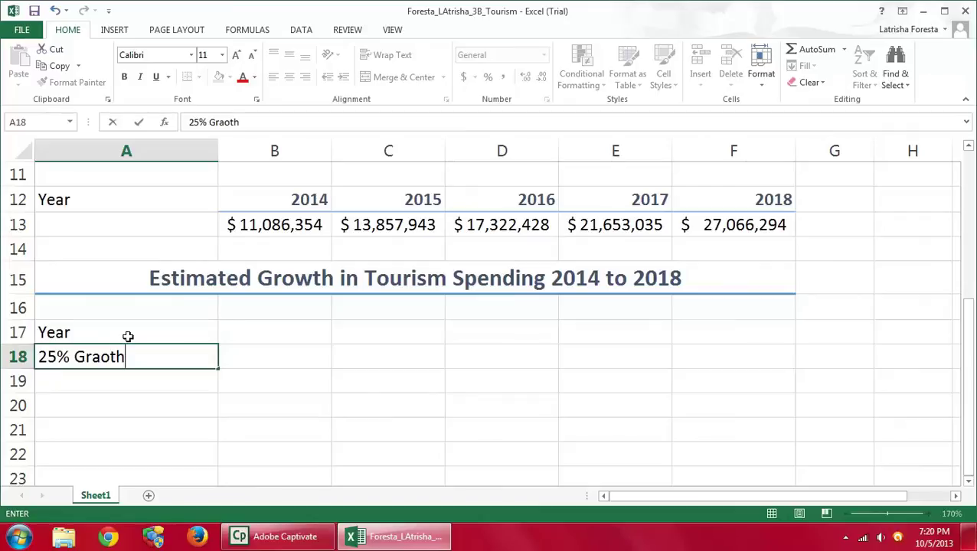
pyautogui.press('BackSpace')
pyautogui.press('BackSpace')
pyautogui.press('BackSpace')
pyautogui.press('BackSpace')
pyautogui.write('owth Rate')
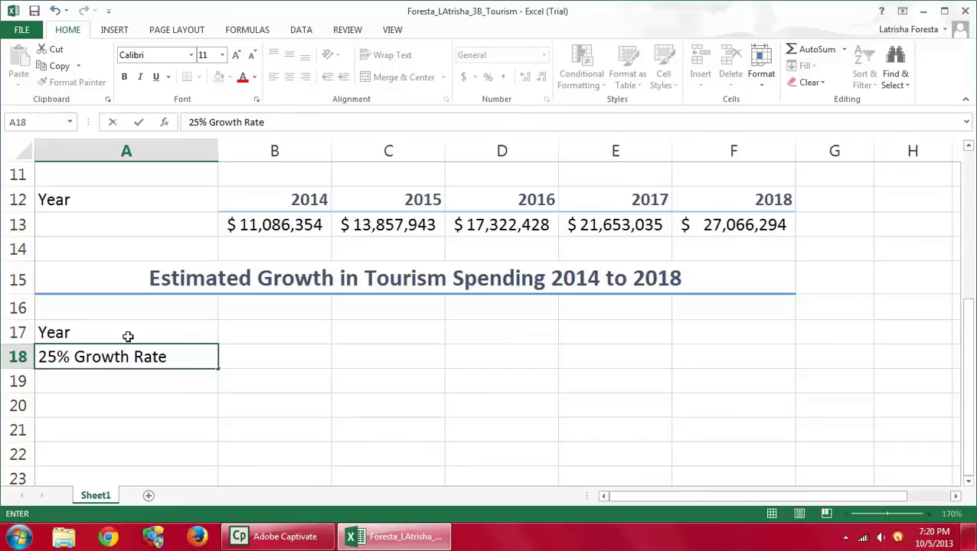
pyautogui.press('Return')
pyautogui.write('21')
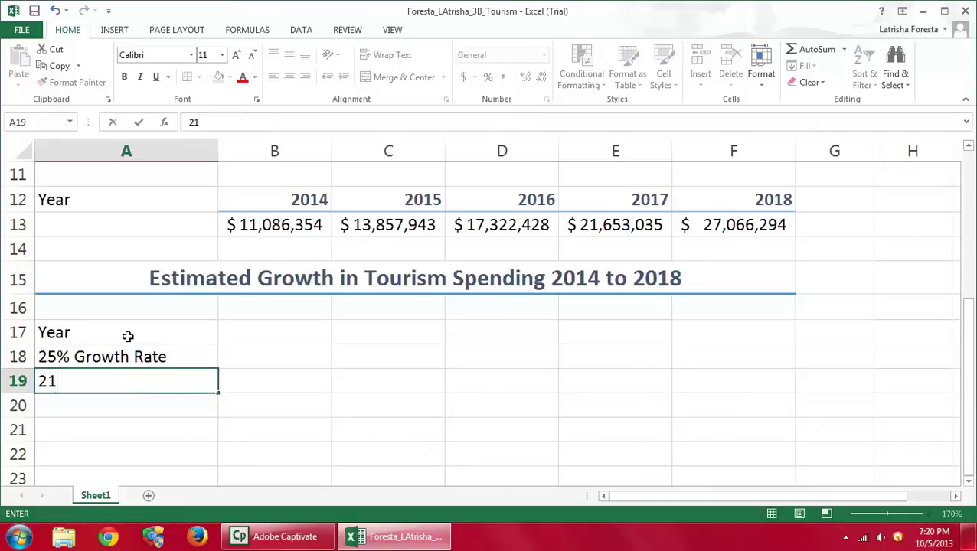
pyautogui.write('% Gr')
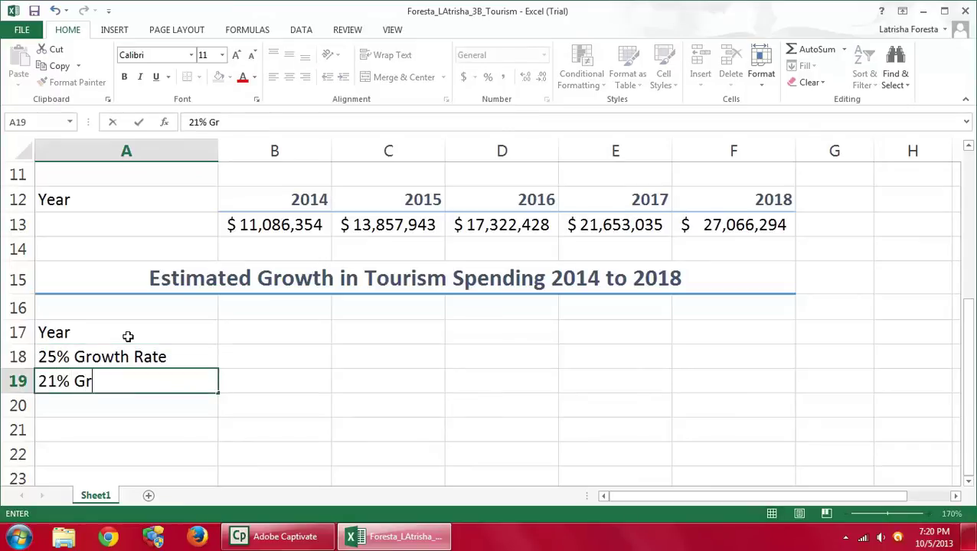
pyautogui.write('owth Rate')
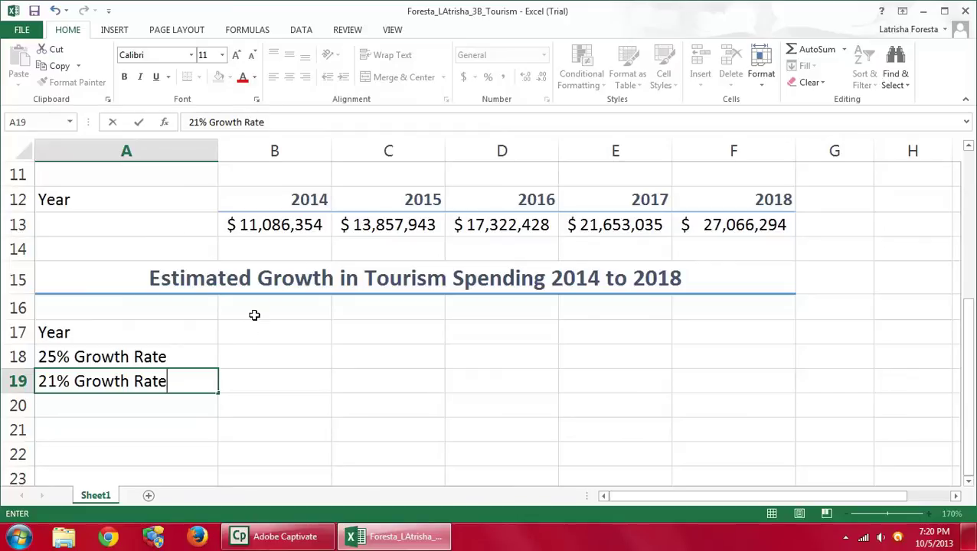
# Copy the formatted year headings 2014 to 2018 from B12:F12 and paste them into B17:F17.
pyautogui.scroll(1, 256, 314)
pyautogui.click(254, 284)
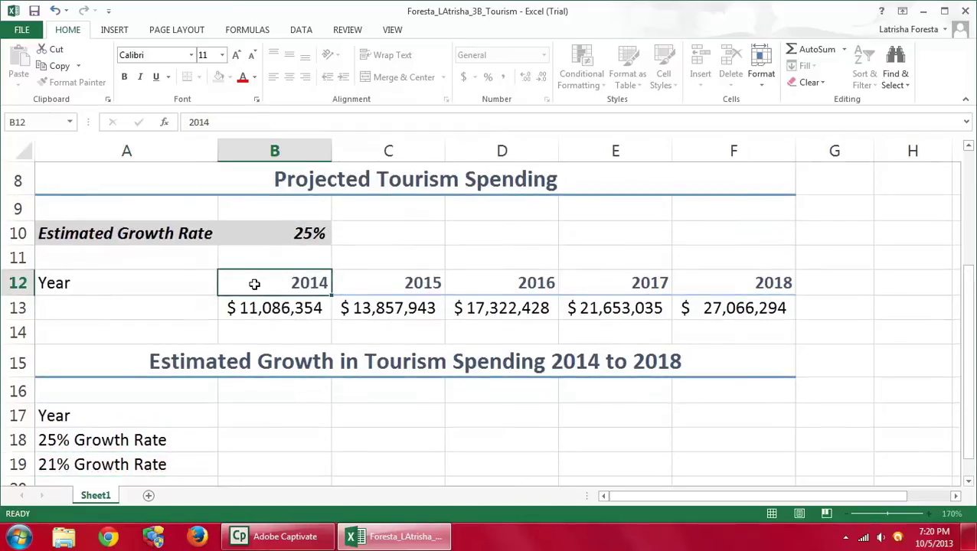
pyautogui.moveTo(254, 284); pyautogui.dragTo(743, 297)
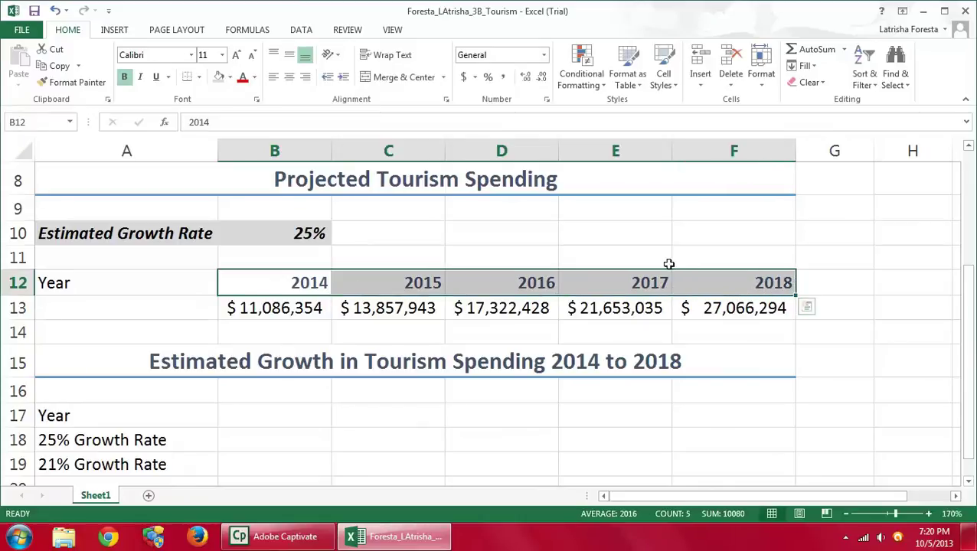
pyautogui.rightClick(612, 284)
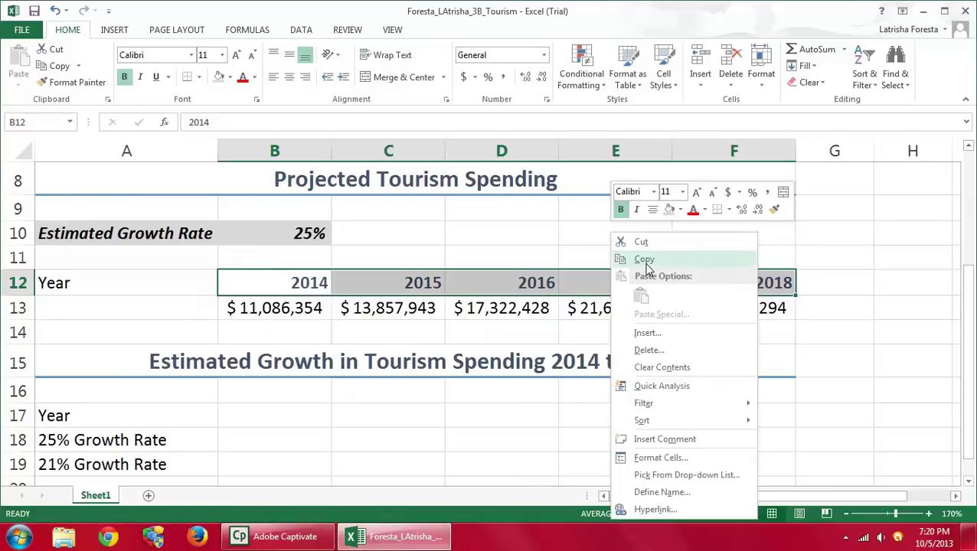
pyautogui.click(644, 260)
pyautogui.scroll(-2, 508, 333)
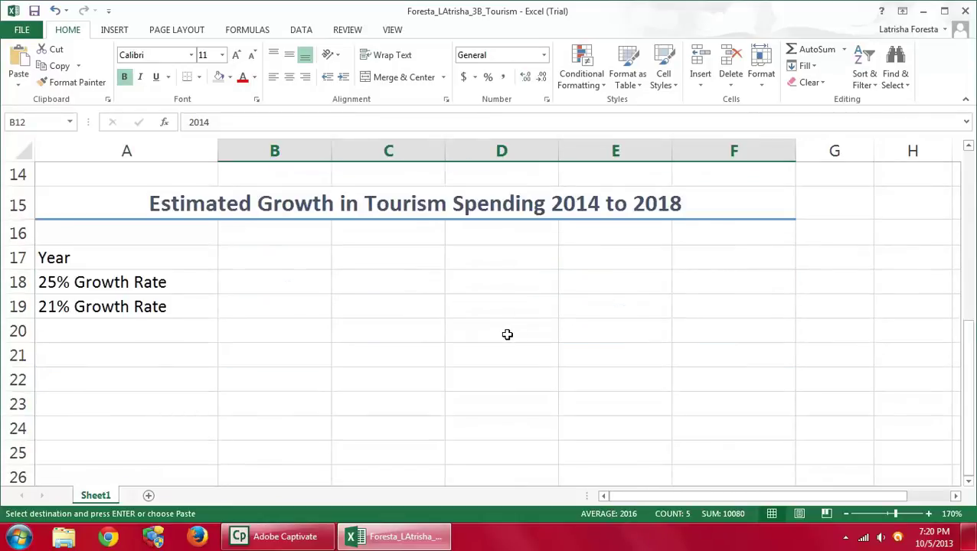
pyautogui.click(252, 262)
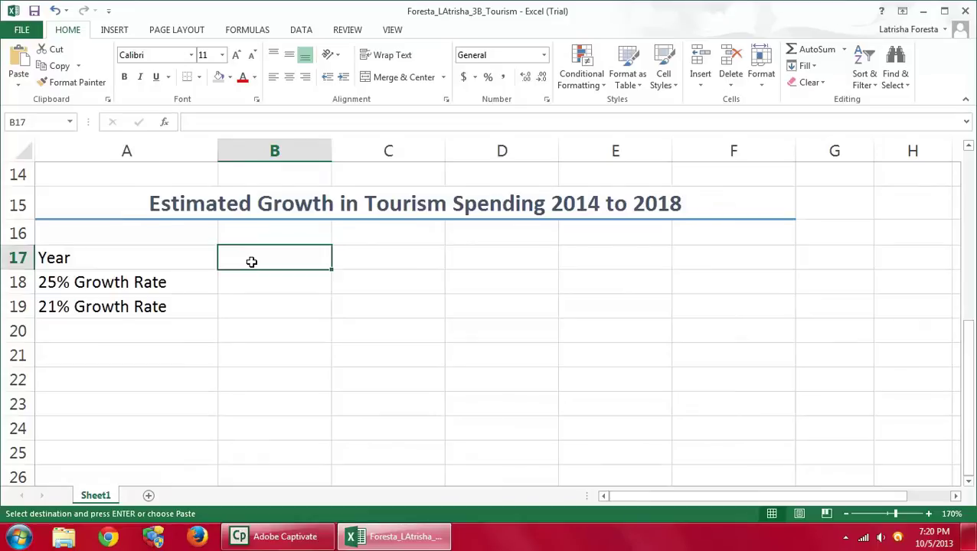
pyautogui.rightClick(251, 262)
pyautogui.click(280, 297)
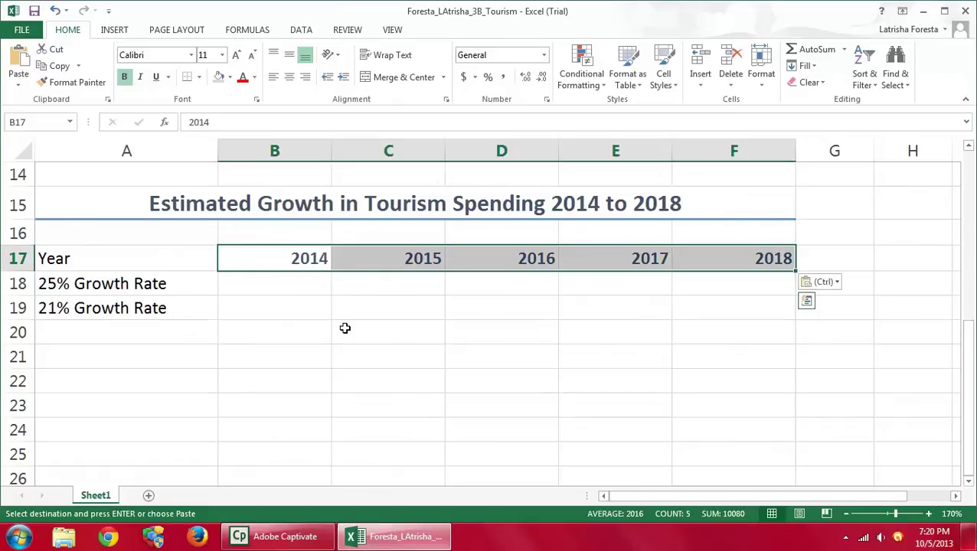
# Clear the previous copy selection and copy the projected spending figures in B13:F13.
pyautogui.scroll(2, 344, 328)
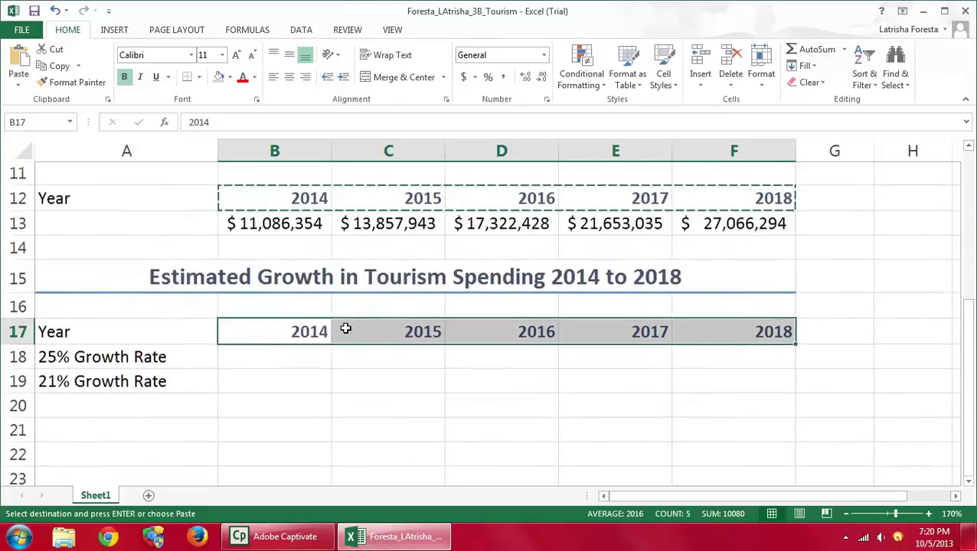
pyautogui.click(241, 307)
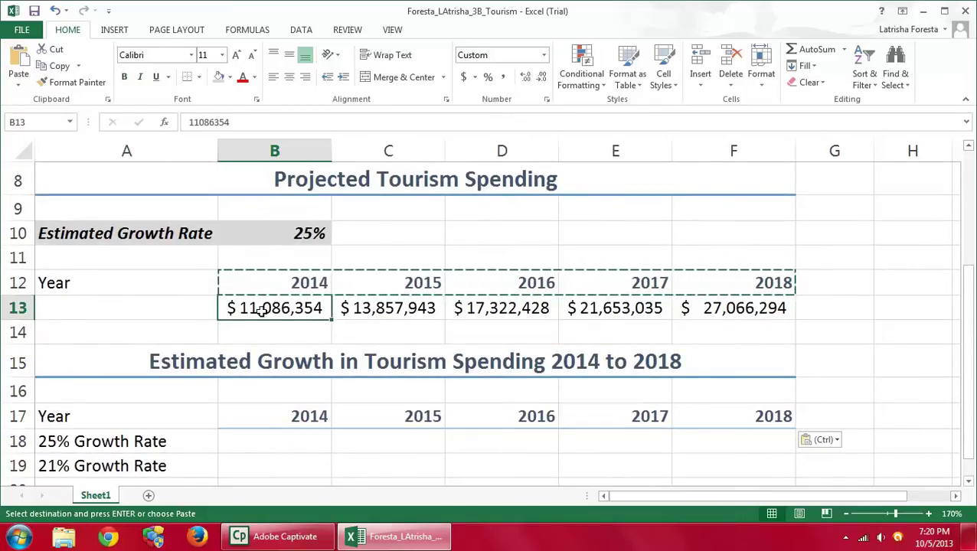
pyautogui.press('Escape')
pyautogui.moveTo(373, 310); pyautogui.dragTo(731, 314)
pyautogui.rightClick(731, 315)
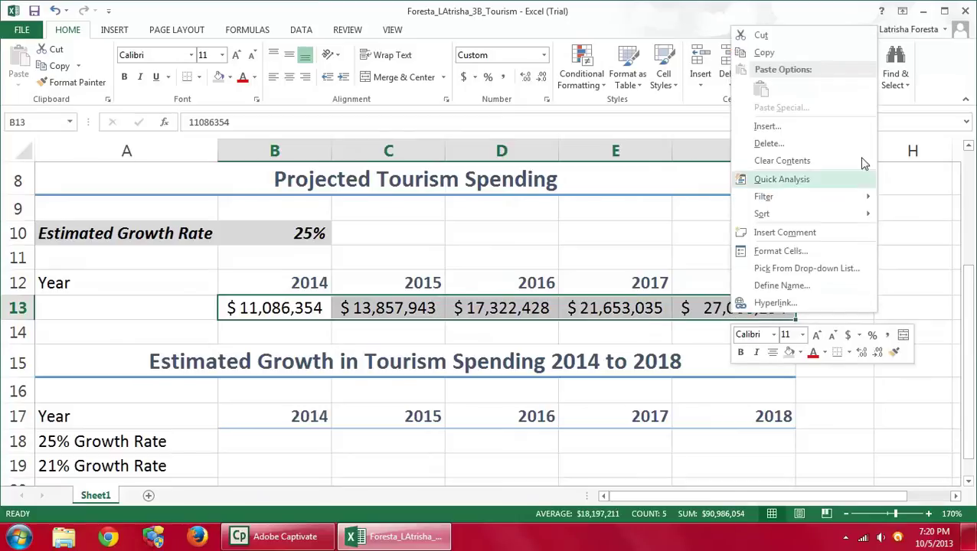
pyautogui.click(761, 53)
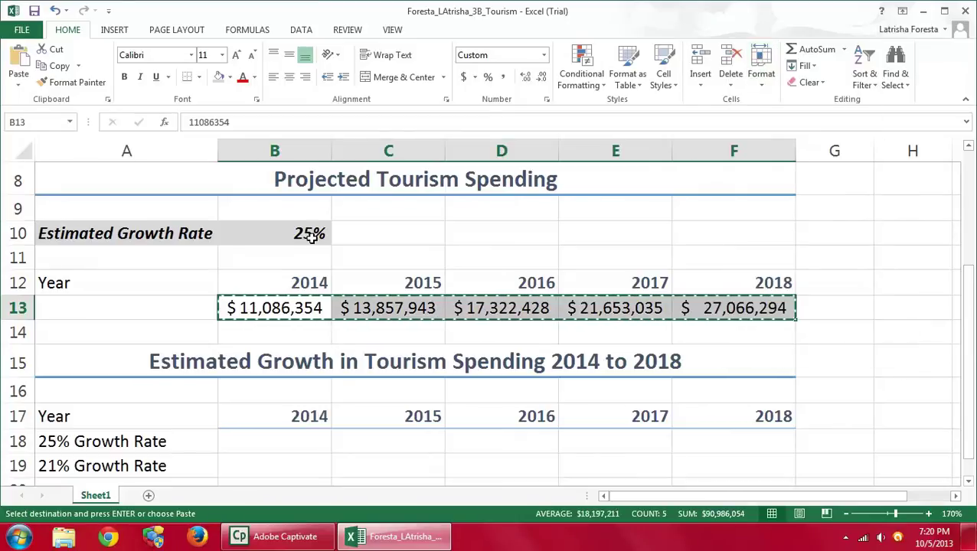
# Try a regular paste of the copied projections at B18, inspect the formula in C18, and undo the paste.
pyautogui.scroll(-2, 312, 243)
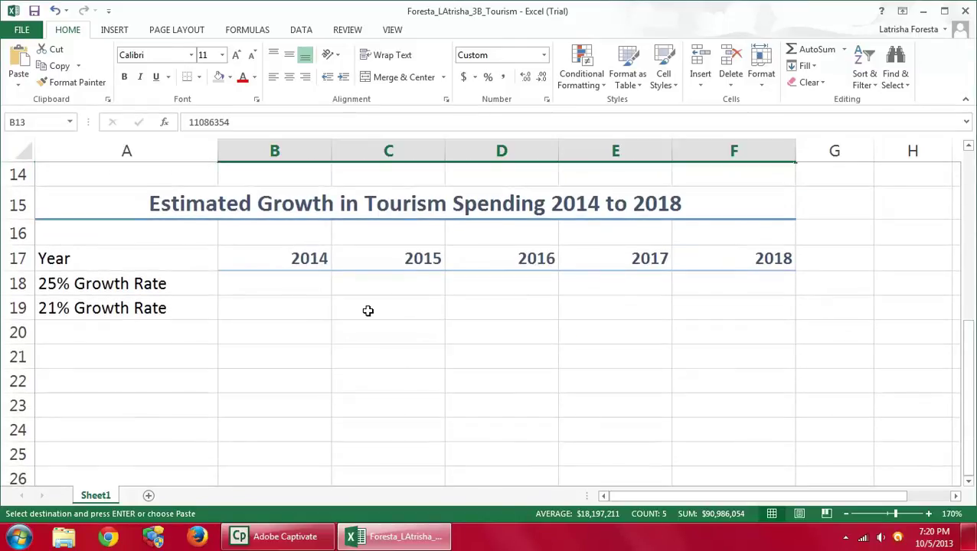
pyautogui.click(374, 283)
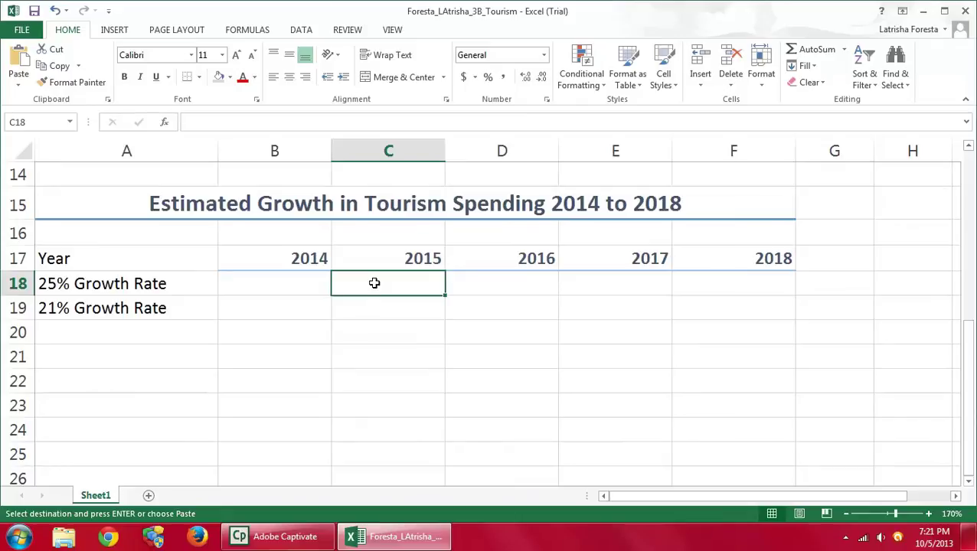
pyautogui.click(265, 284)
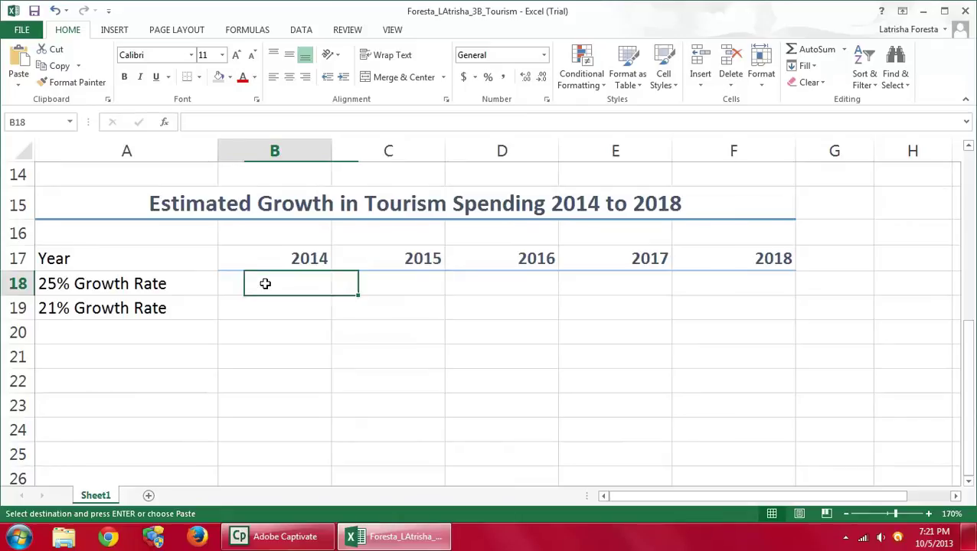
pyautogui.rightClick(265, 284)
pyautogui.click(291, 297)
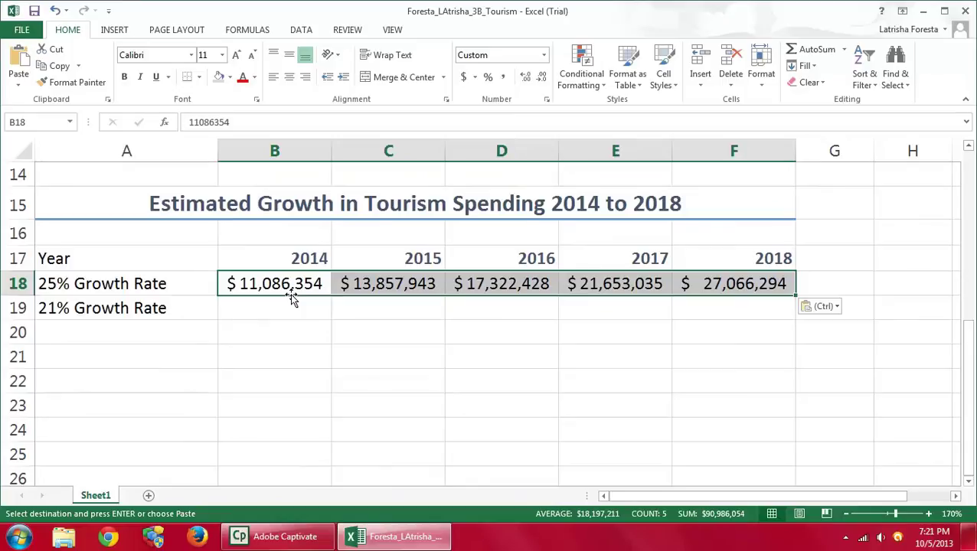
pyautogui.click(382, 283)
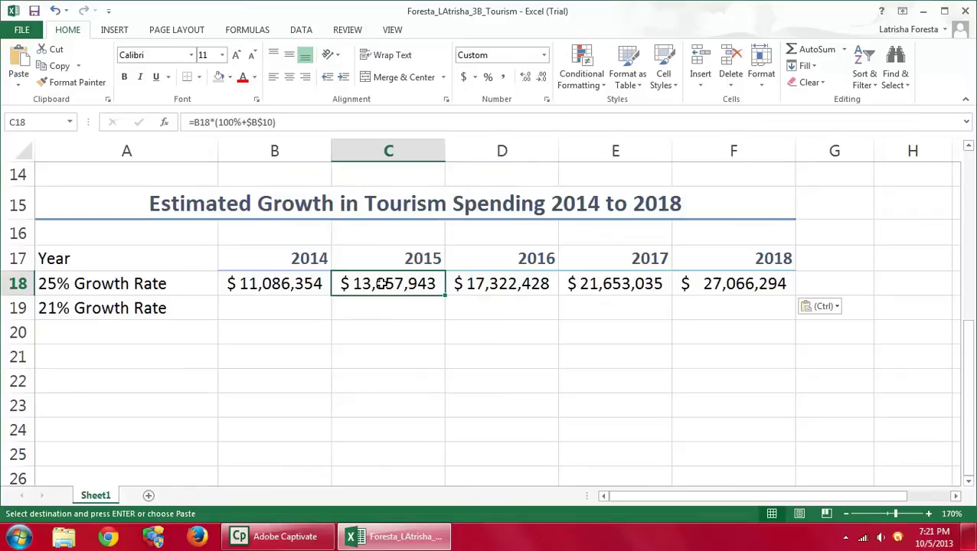
pyautogui.click(57, 13)
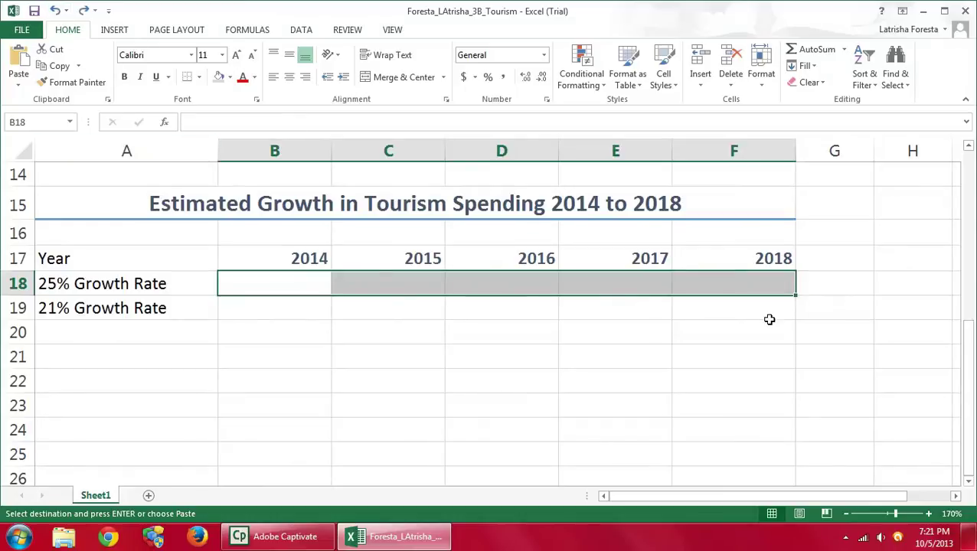
# Show the Clipboard pane, paste the copied projections into B18:F18 as Values & Number Formatting, and check C18.
pyautogui.click(108, 101)
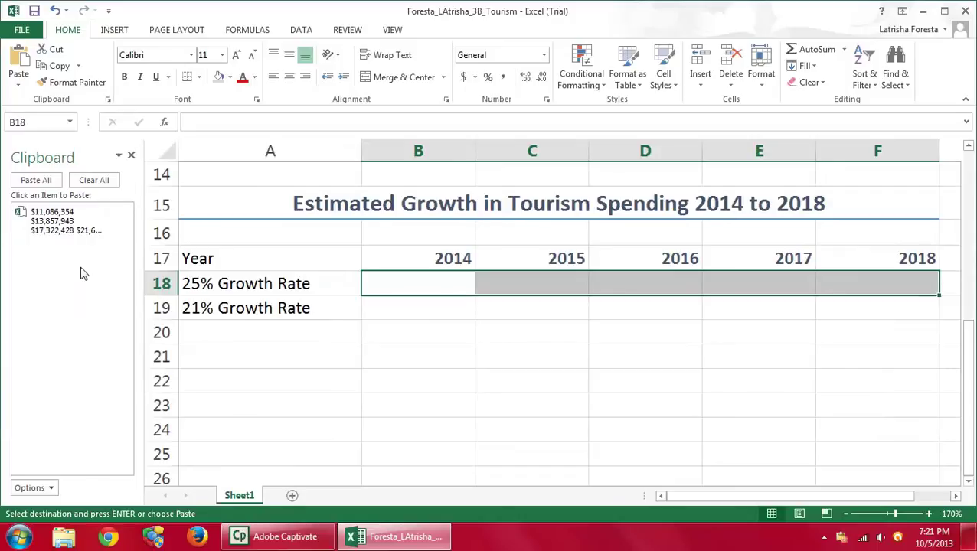
pyautogui.click(22, 89)
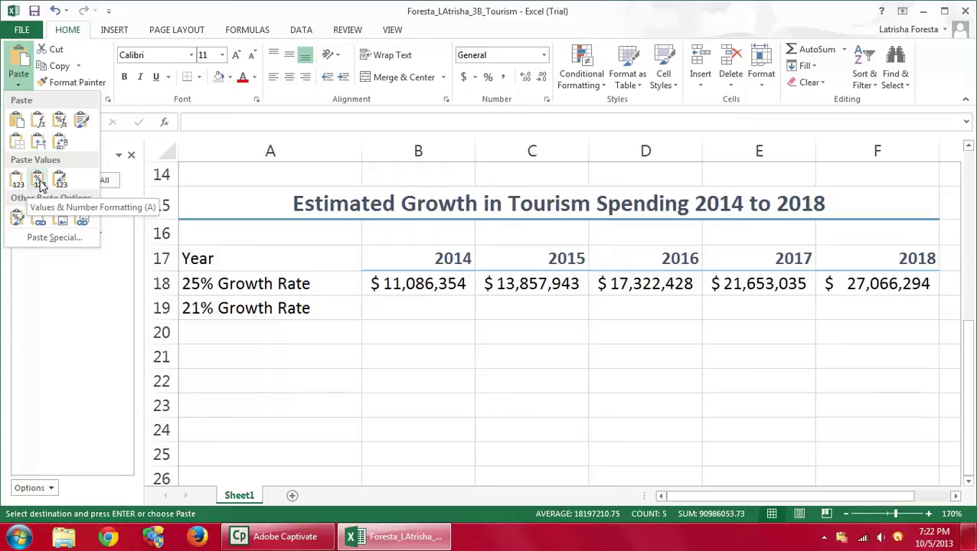
pyautogui.click(41, 183)
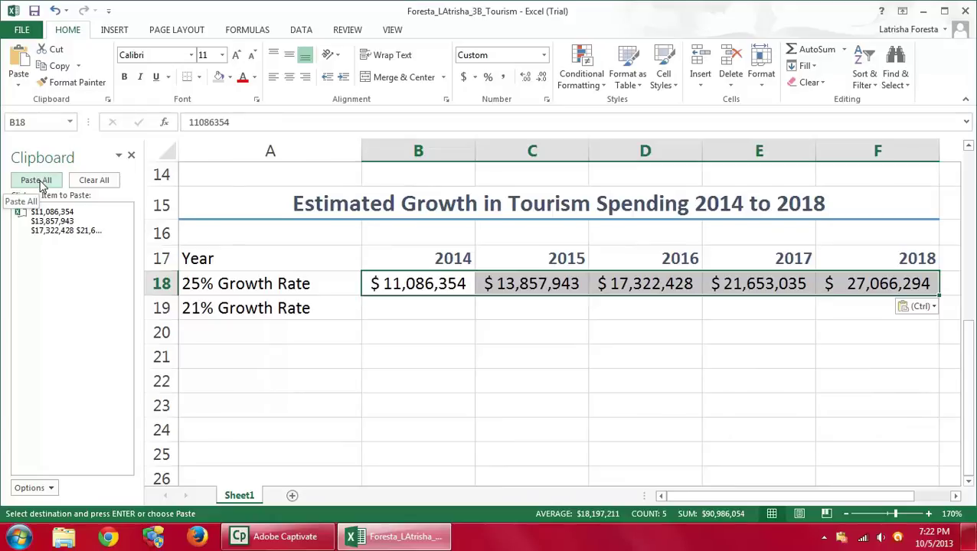
pyautogui.click(534, 285)
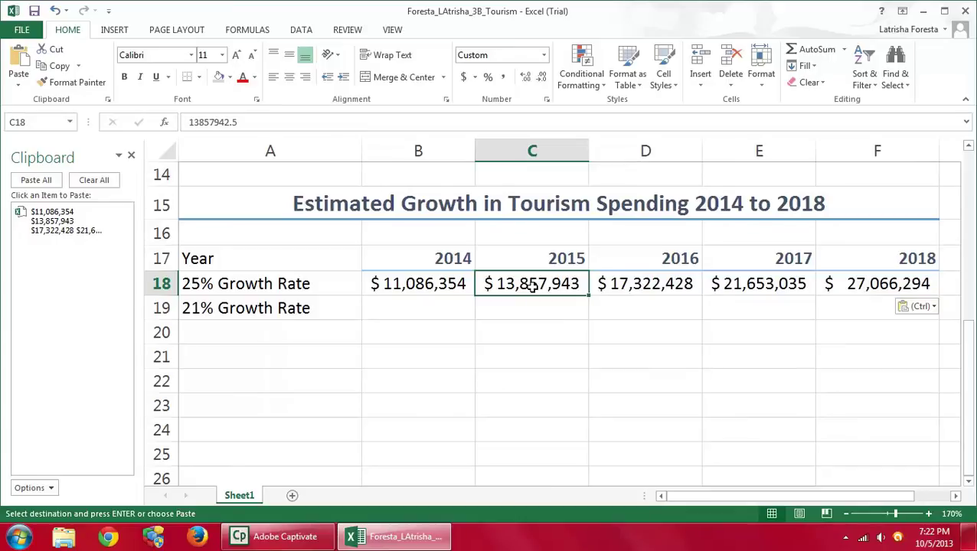
# Cancel the copy selection around B13:F13 and close the Clipboard pane.
pyautogui.scroll(4, 526, 351)
pyautogui.scroll(-1, 526, 353)
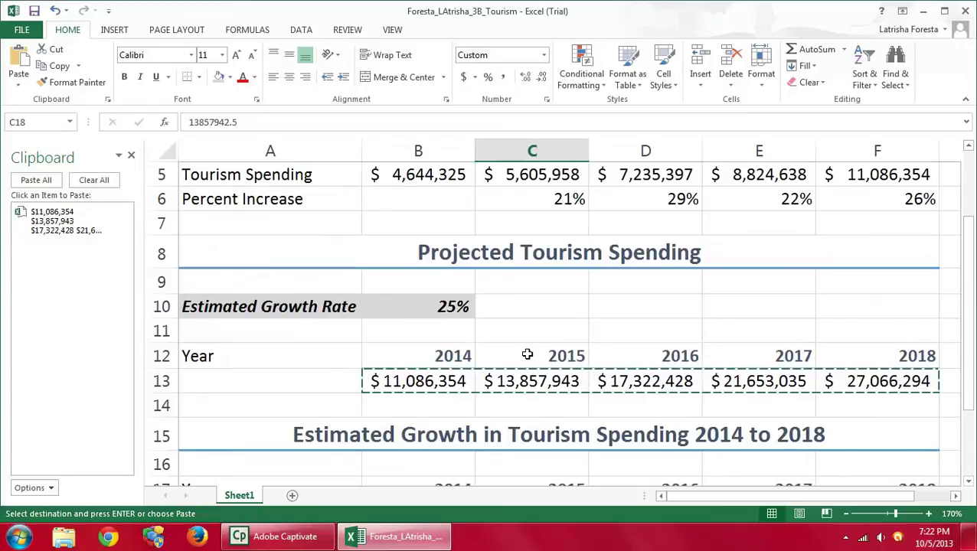
pyautogui.scroll(-2, 528, 353)
pyautogui.press('Escape')
pyautogui.scroll(1, 430, 275)
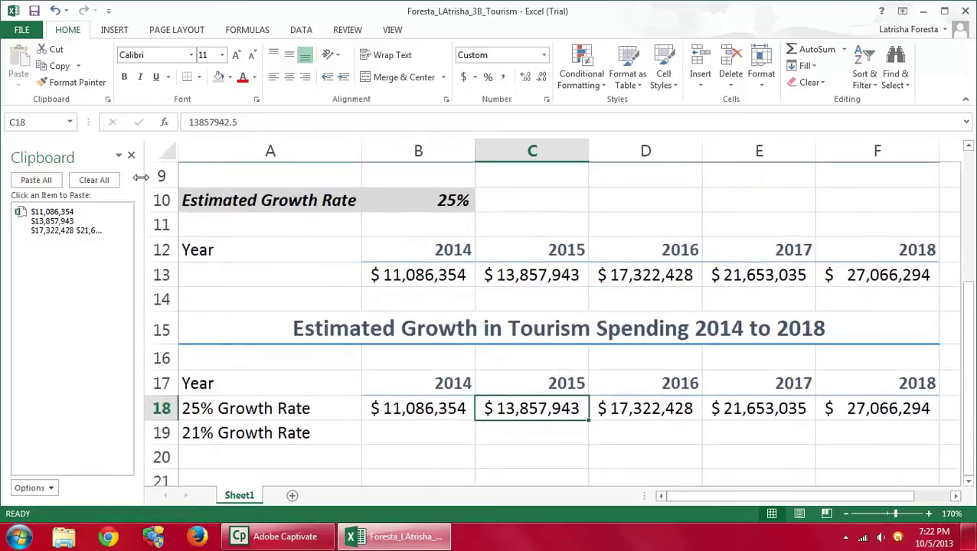
pyautogui.click(131, 156)
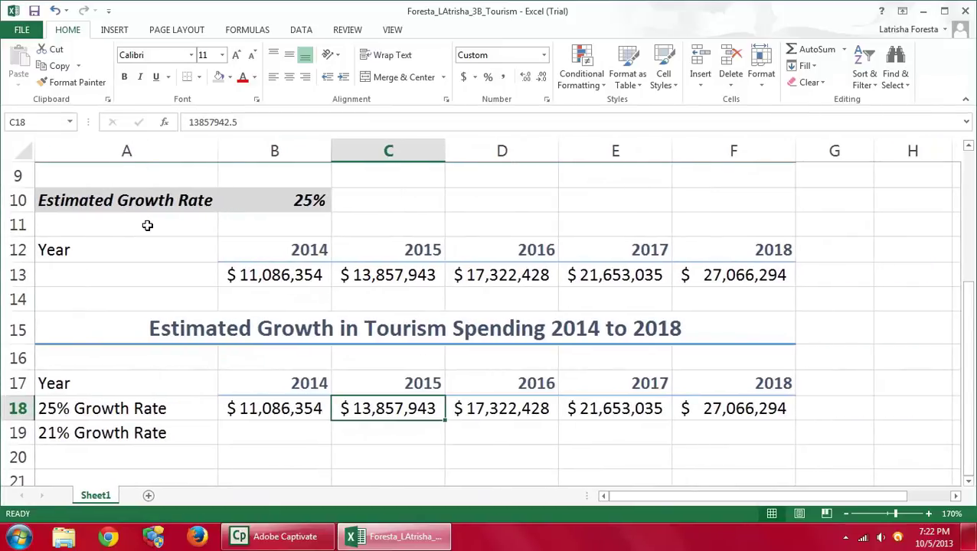
# Set the Estimated Growth Rate in B10 to 21%.
pyautogui.click(274, 204)
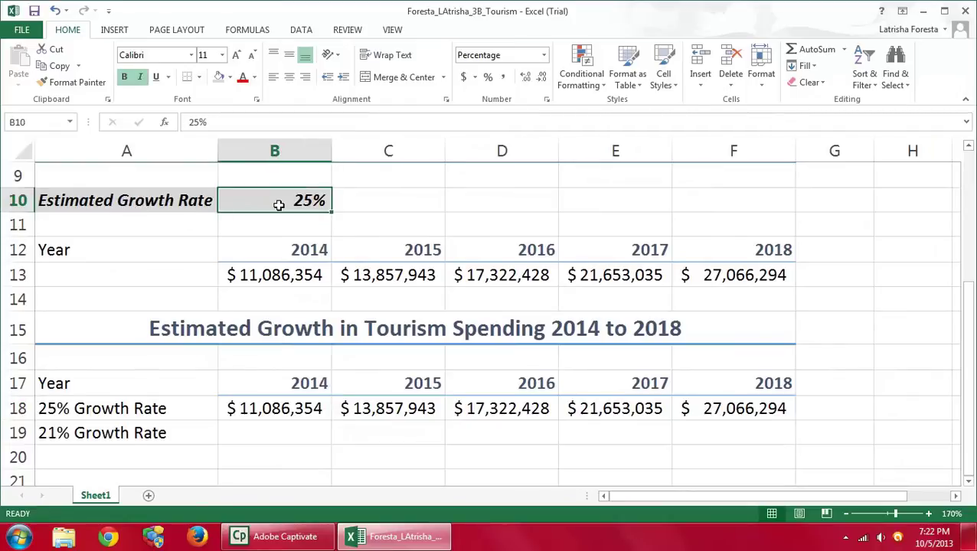
pyautogui.write('21')
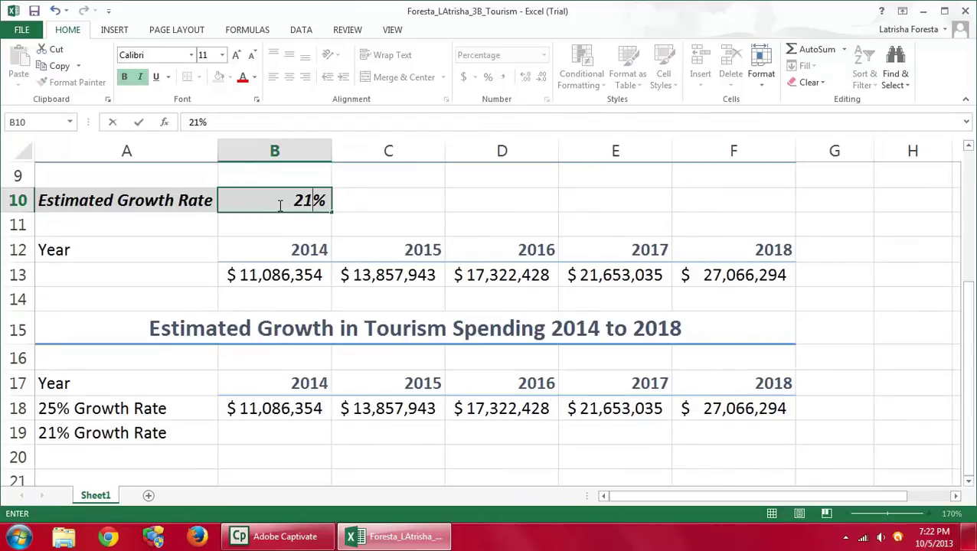
pyautogui.click(139, 122)
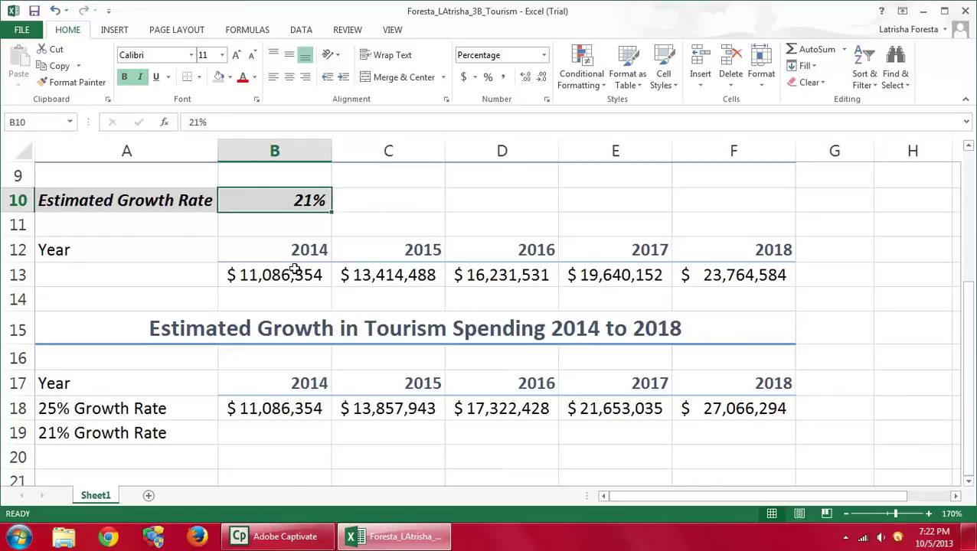
# Copy the projected figures in B13:F13, paste them into B19:F19 as Values & Number Formatting, and cancel the copy selection.
pyautogui.moveTo(277, 273); pyautogui.dragTo(726, 275)
pyautogui.rightClick(723, 280)
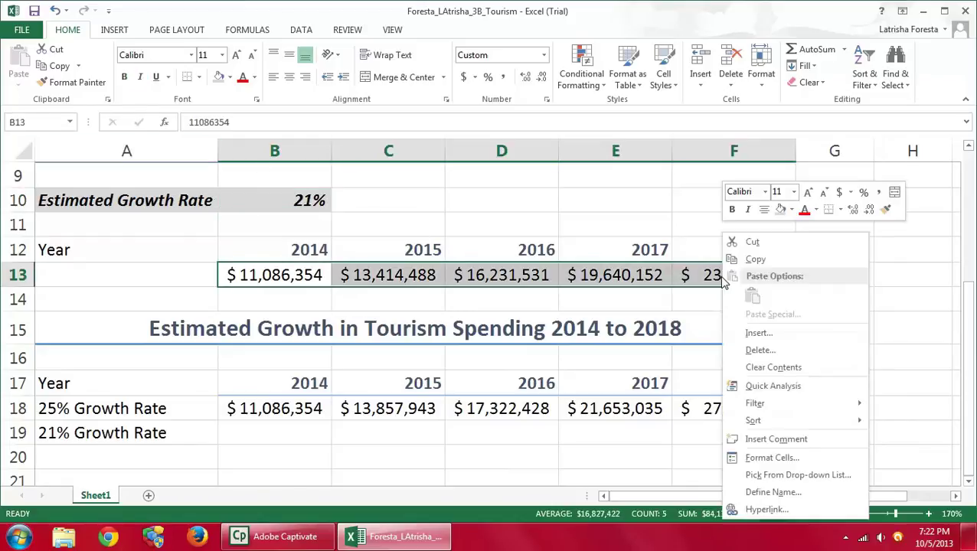
pyautogui.click(755, 259)
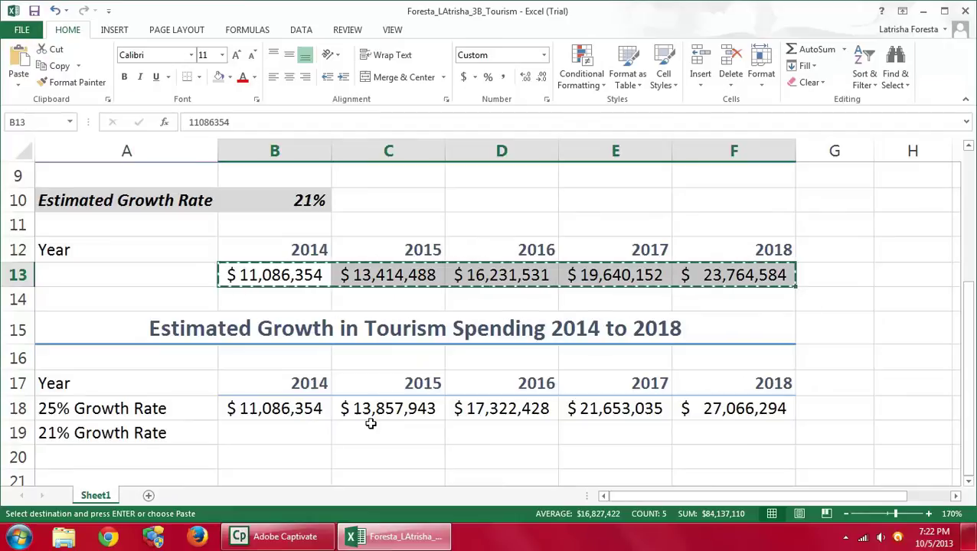
pyautogui.click(243, 435)
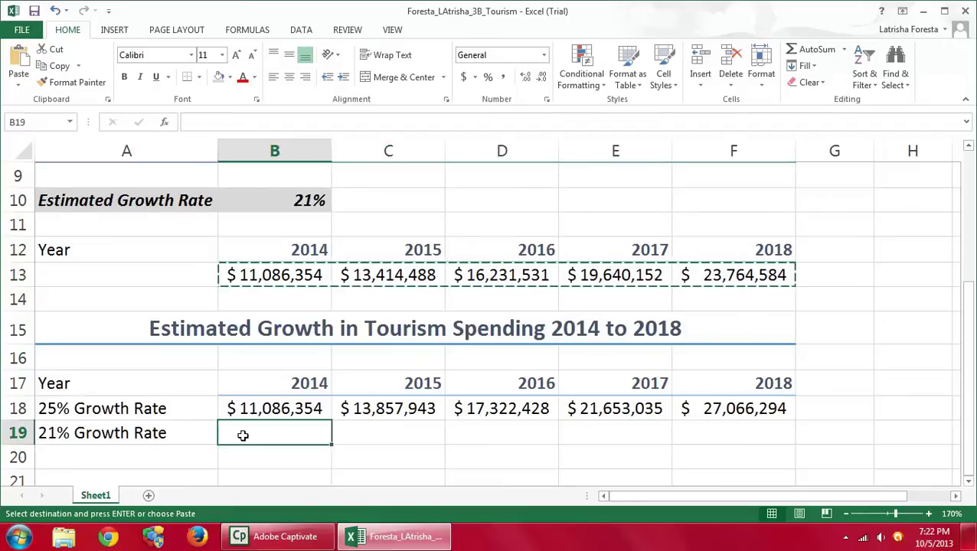
pyautogui.click(19, 86)
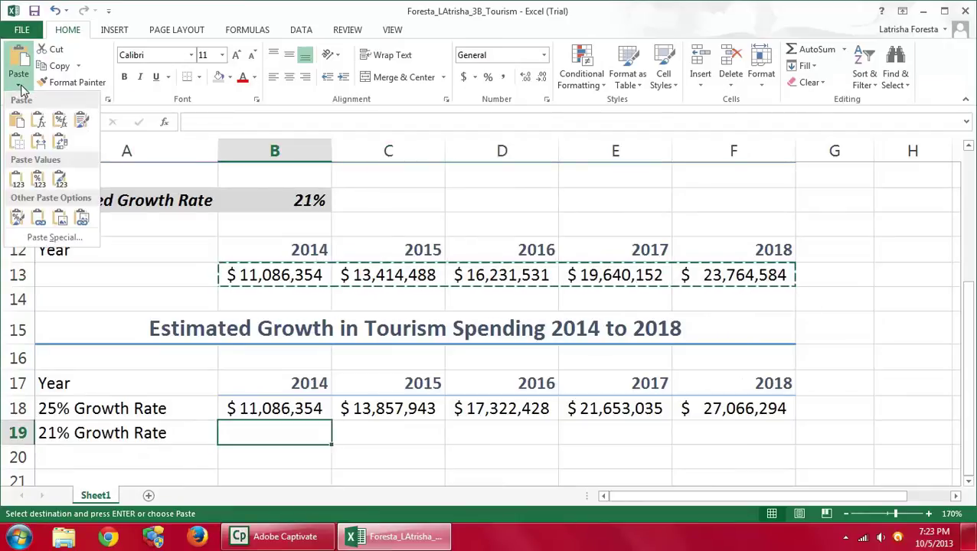
pyautogui.click(38, 181)
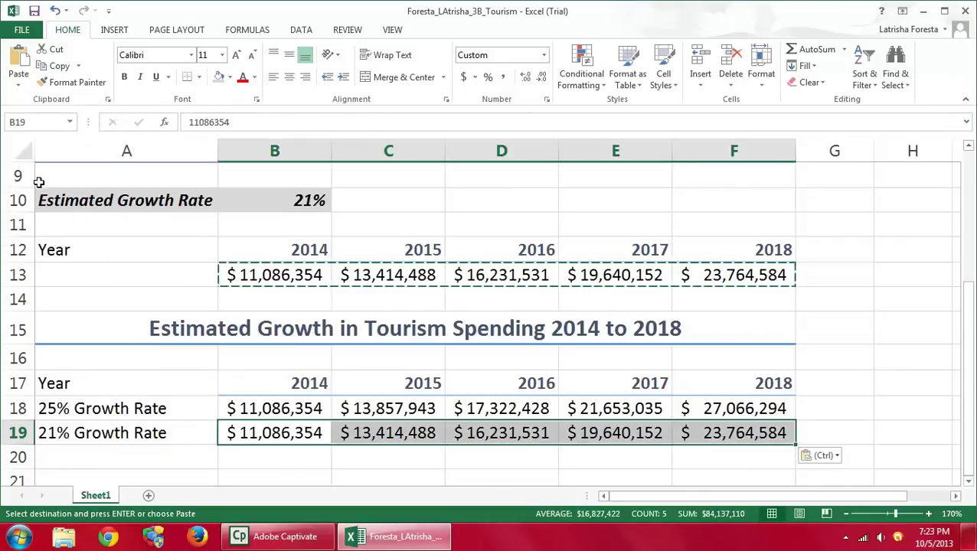
pyautogui.press('Escape')
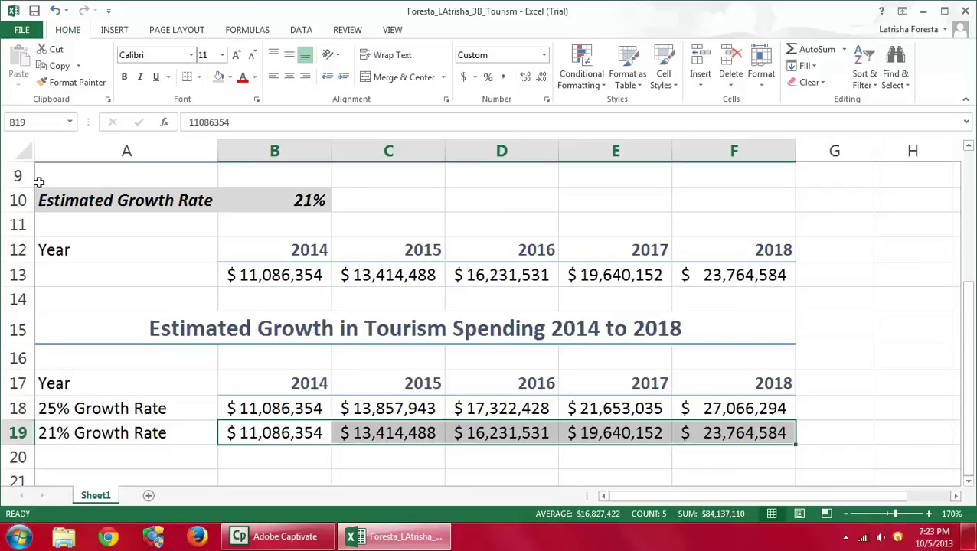
# Make the title cell A1 active and save the workbook.
pyautogui.scroll(3, 287, 256)
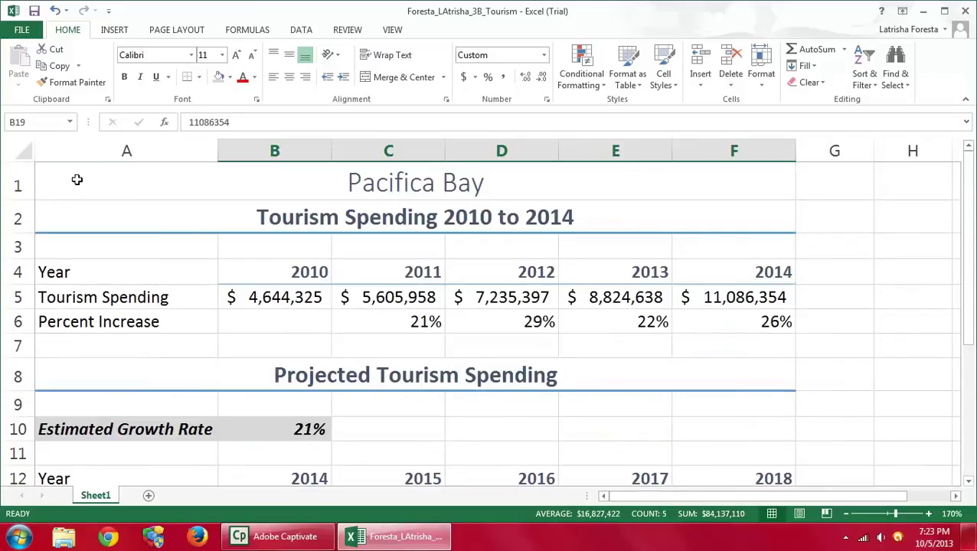
pyautogui.click(77, 187)
pyautogui.click(33, 11)
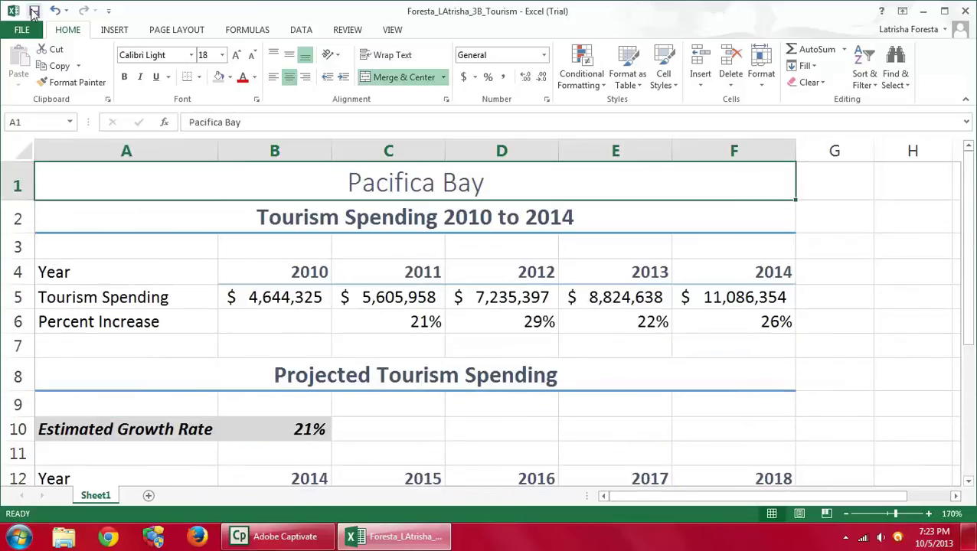
# Change the workbook's theme colors to Orange.
pyautogui.click(195, 31)
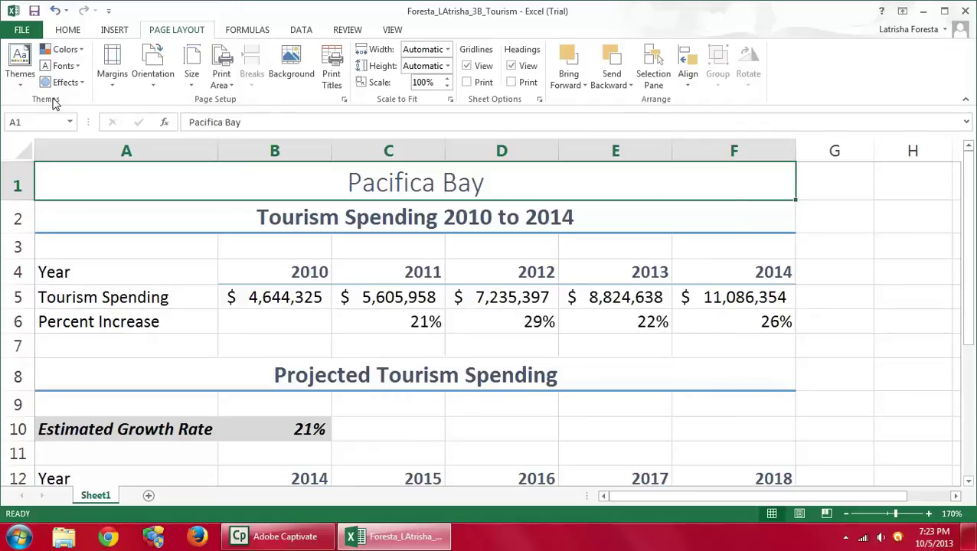
pyautogui.click(80, 50)
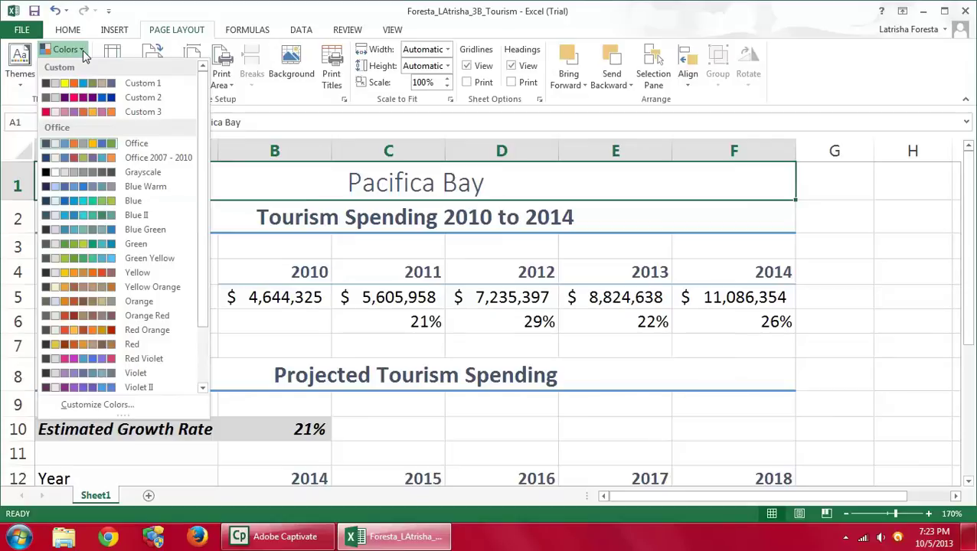
pyautogui.click(70, 303)
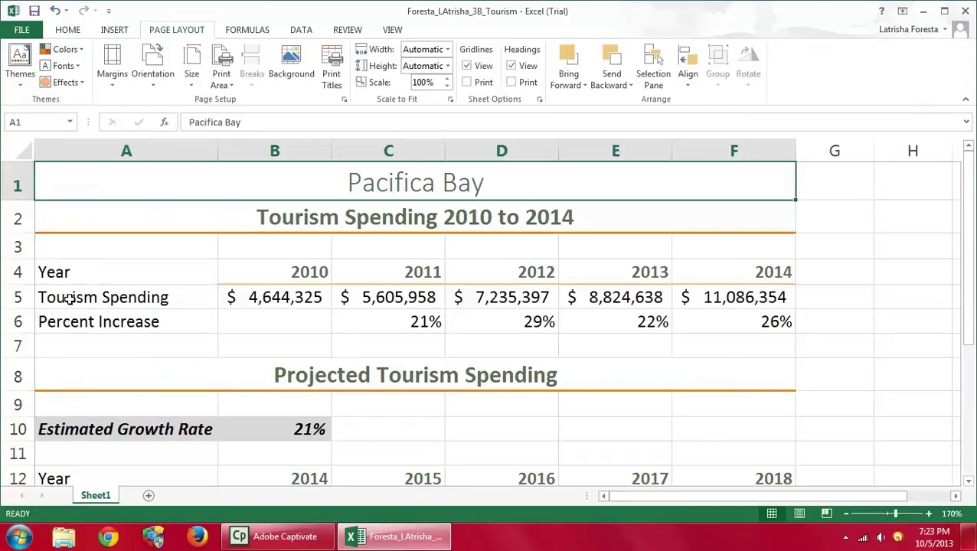
# Insert 17 blank rows above the Projected Tourism Spending heading by selecting rows 8 to 24.
pyautogui.click(14, 374)
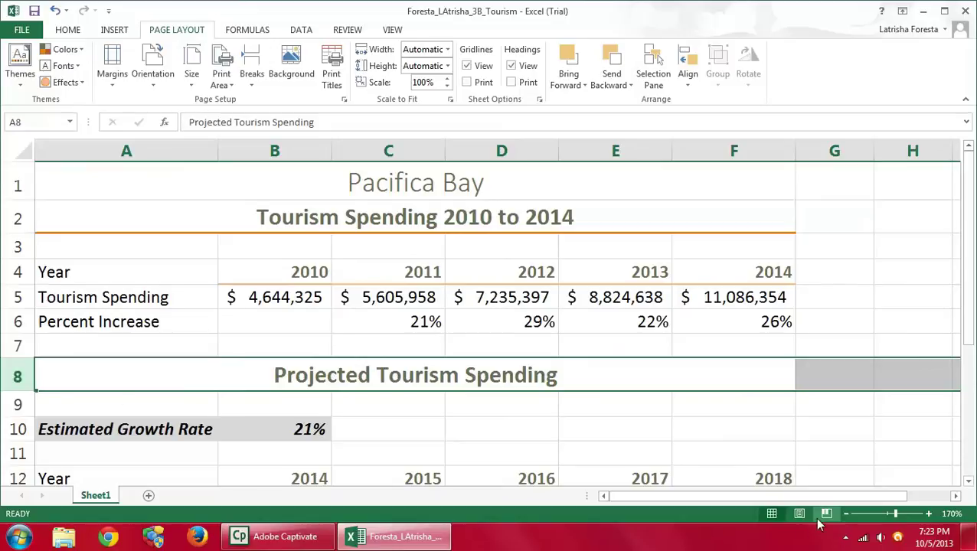
pyautogui.click(847, 514)
pyautogui.click(846, 514)
pyautogui.click(847, 515)
pyautogui.click(847, 515)
pyautogui.click(846, 515)
pyautogui.click(846, 514)
pyautogui.click(846, 515)
pyautogui.click(846, 515)
pyautogui.scroll(-2, 668, 399)
pyautogui.moveTo(10, 173); pyautogui.dragTo(12, 390)
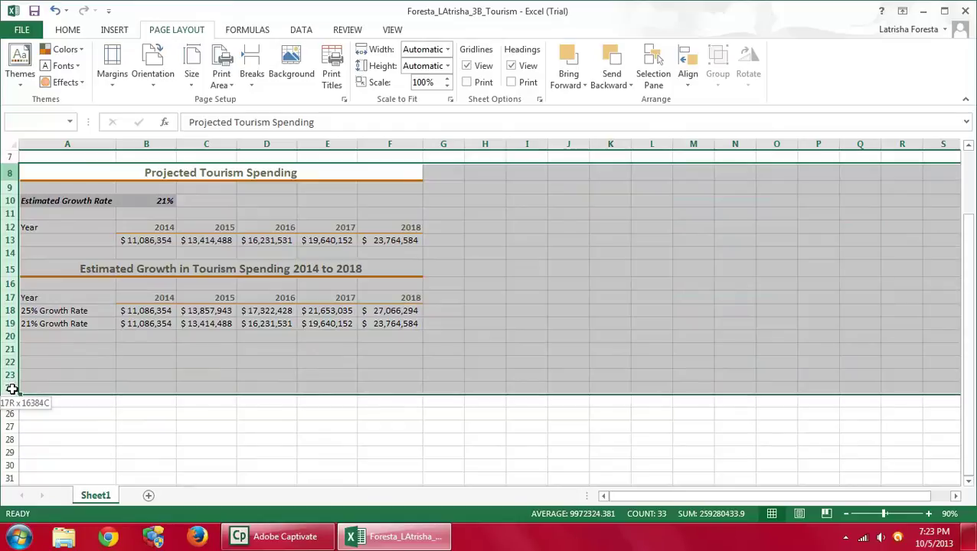
pyautogui.moveTo(12, 390); pyautogui.dragTo(10, 389)
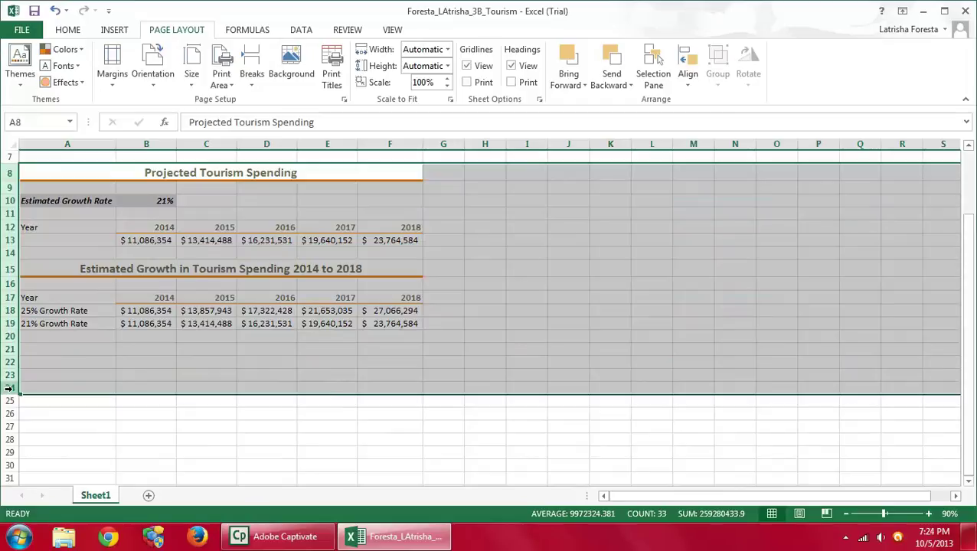
pyautogui.rightClick(85, 348)
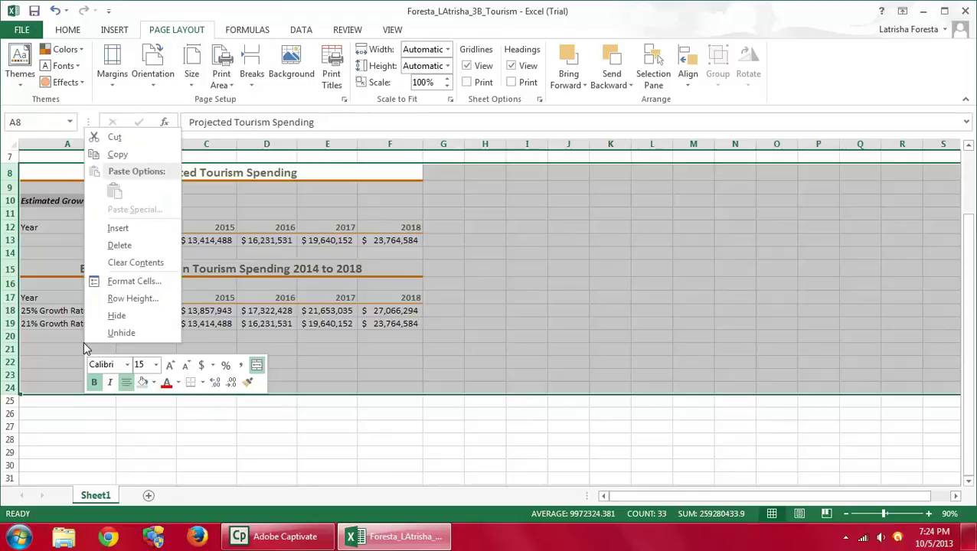
pyautogui.click(119, 228)
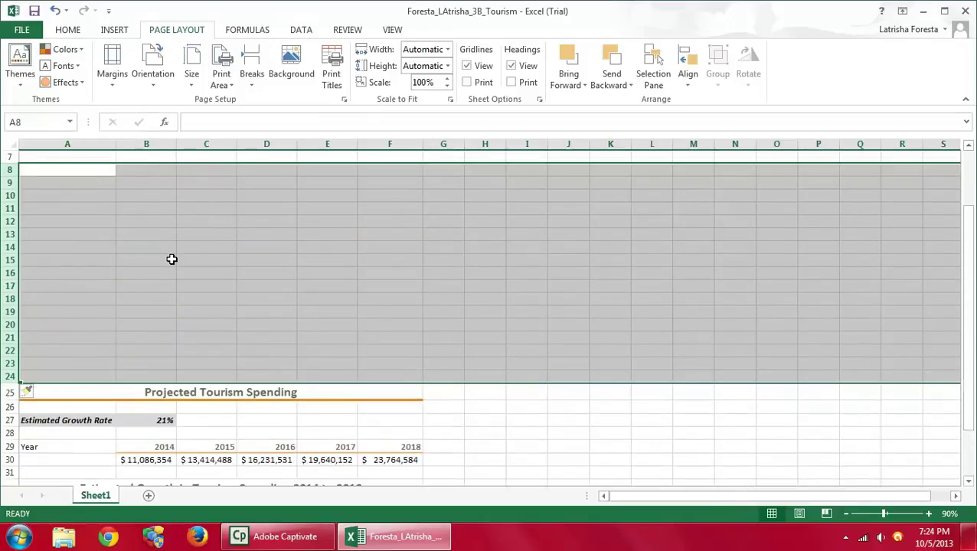
# Clear the formats from the newly inserted rows 8 to 24.
pyautogui.scroll(2, 170, 260)
pyautogui.scroll(-3, 173, 260)
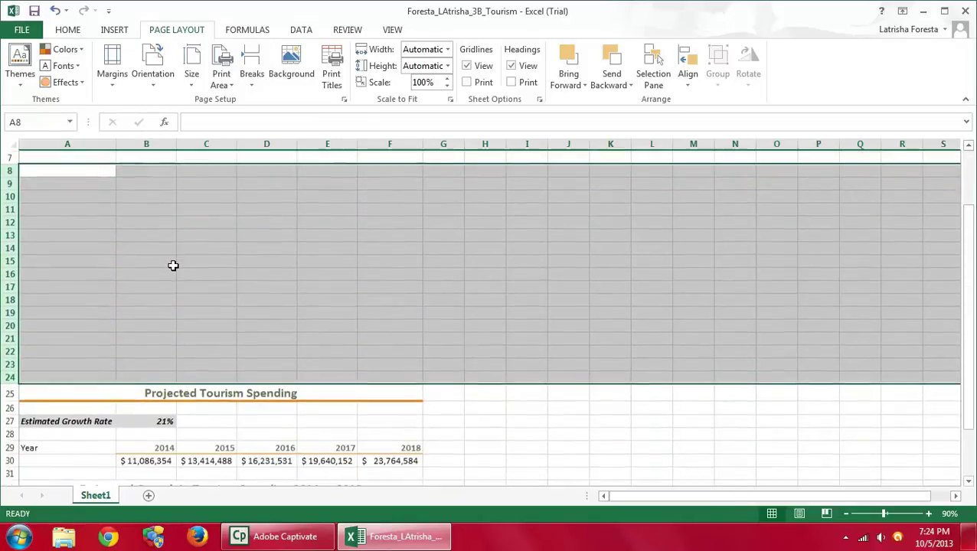
pyautogui.scroll(-1, 173, 269)
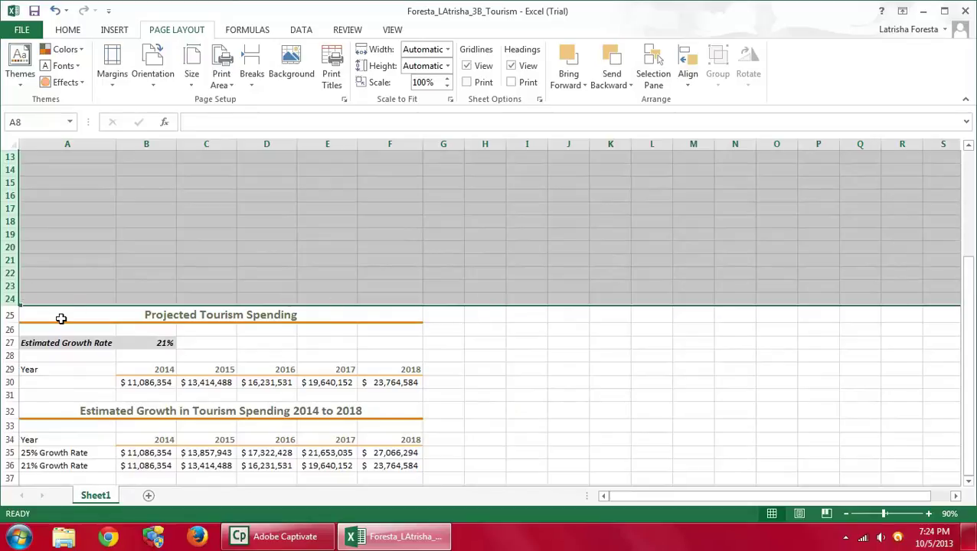
pyautogui.scroll(-1, 23, 305)
pyautogui.scroll(1, 19, 305)
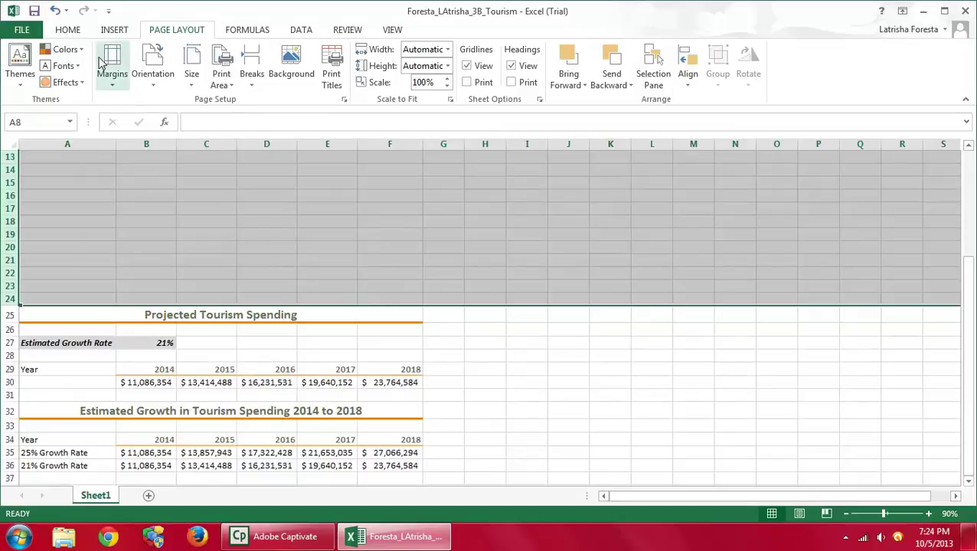
pyautogui.click(68, 31)
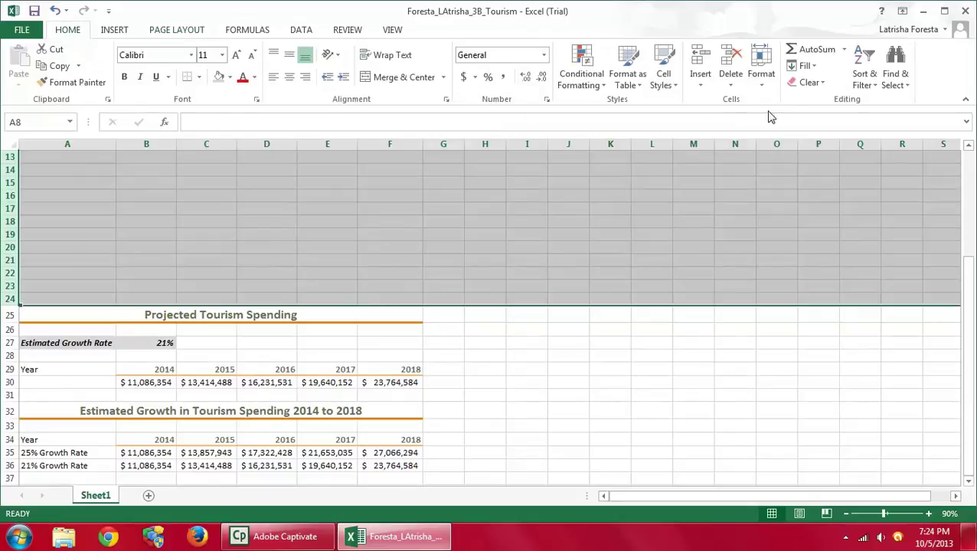
pyautogui.click(821, 83)
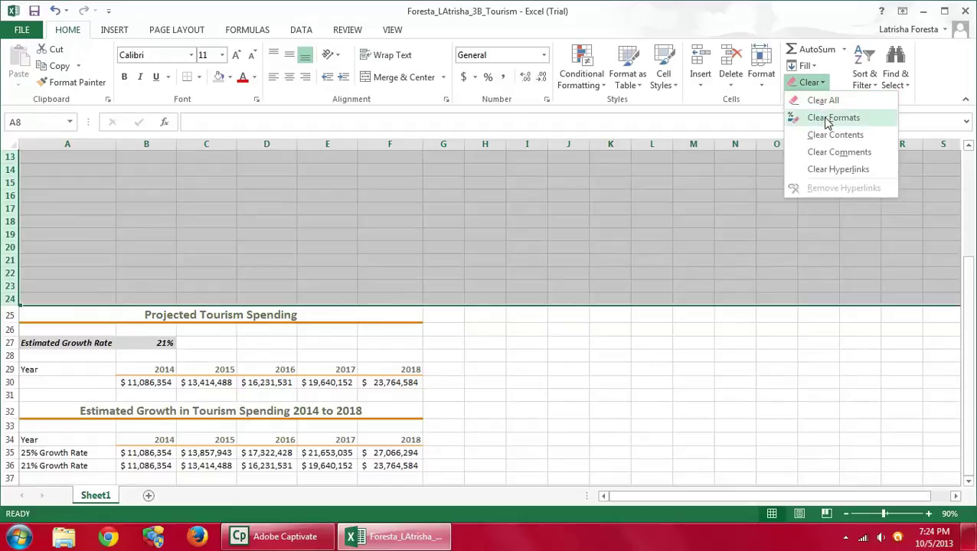
pyautogui.click(826, 117)
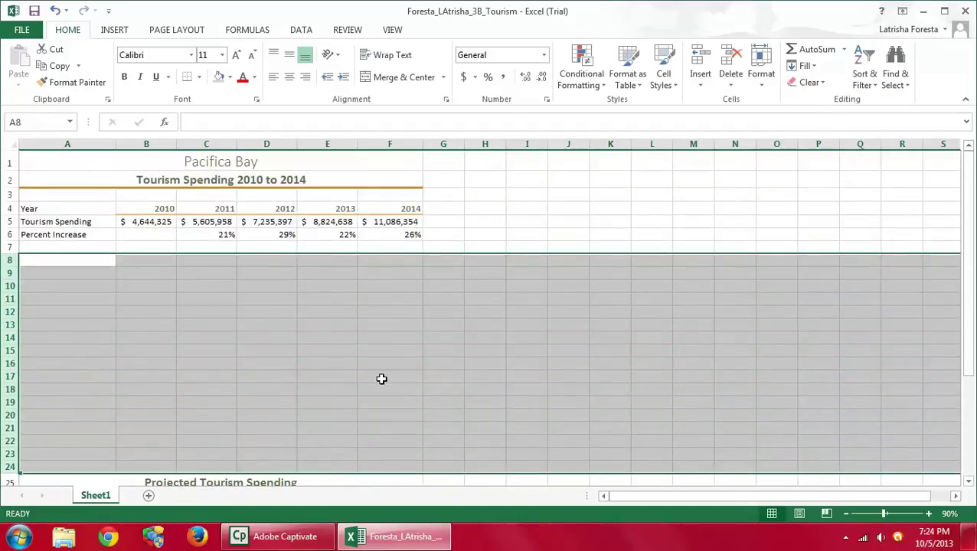
# Insert a 2-D Line with Markers chart from the Tourism Spending label and figures in A5:F5.
pyautogui.scroll(-2, 396, 378)
pyautogui.scroll(2, 397, 378)
pyautogui.hotkey('ctrl', 'Home')
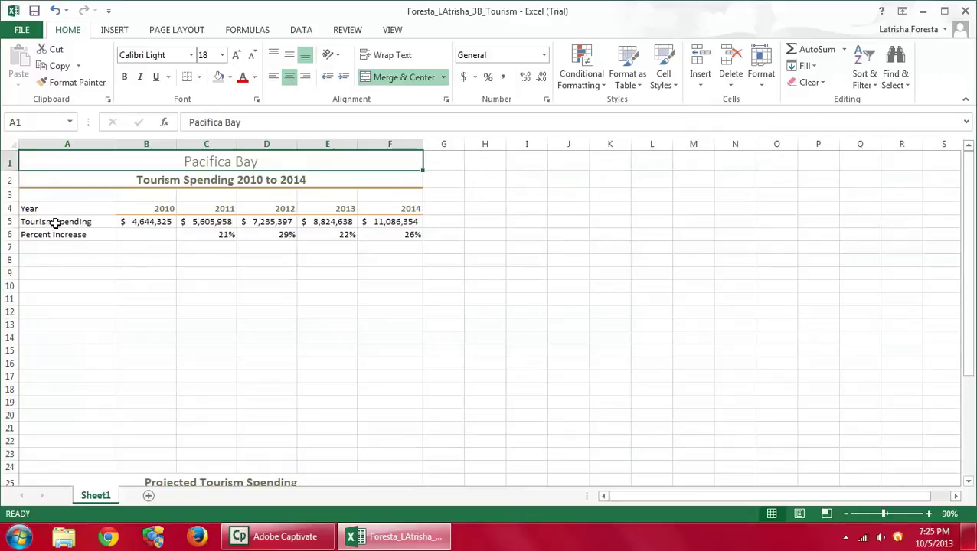
pyautogui.moveTo(55, 222); pyautogui.dragTo(412, 219)
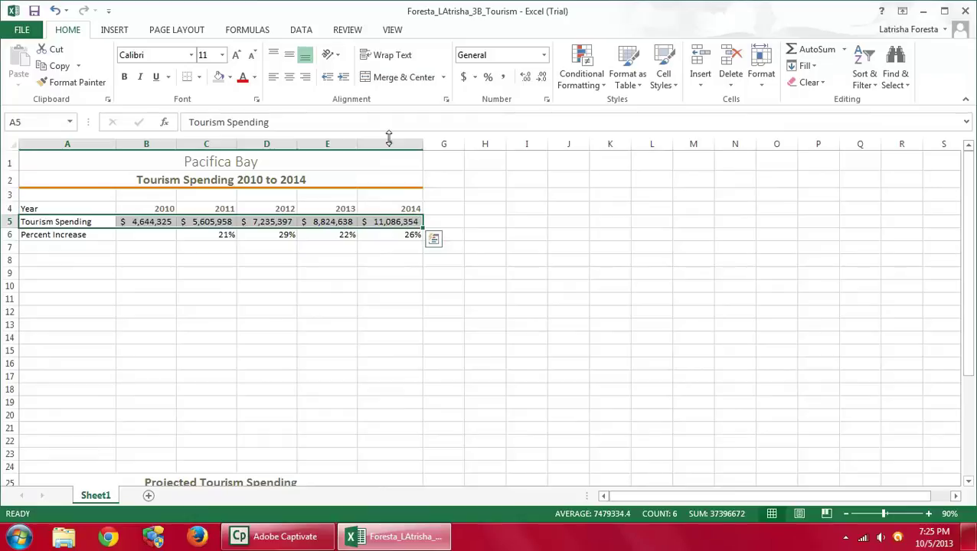
pyautogui.click(123, 34)
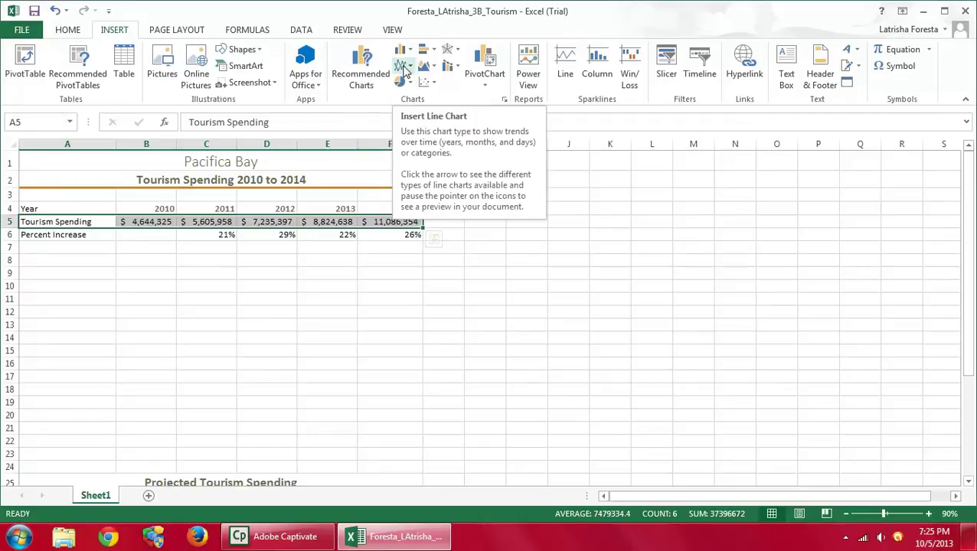
pyautogui.click(407, 69)
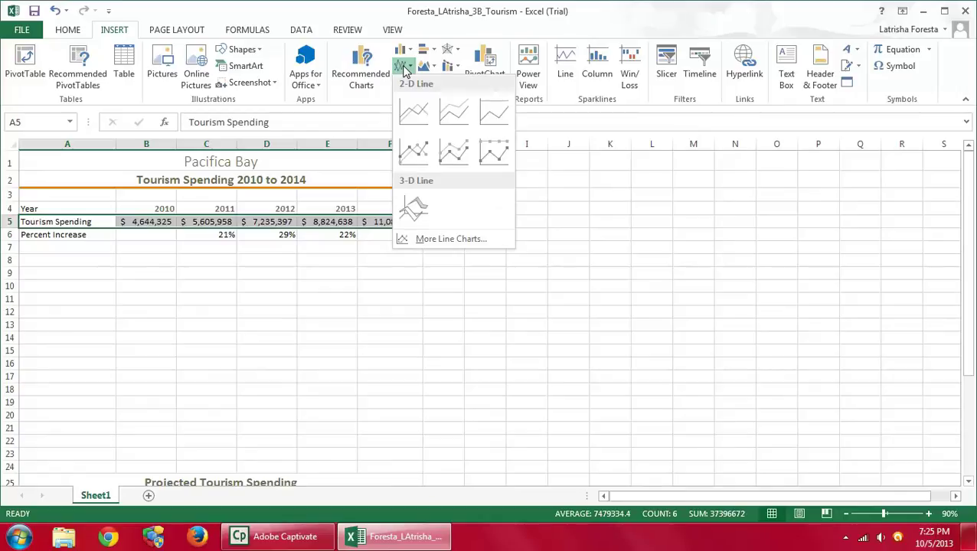
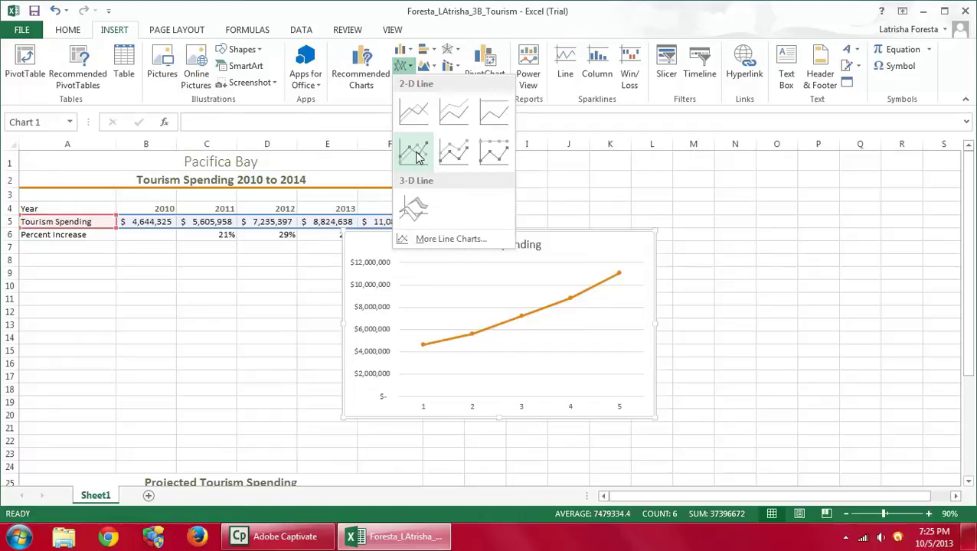
pyautogui.click(417, 156)
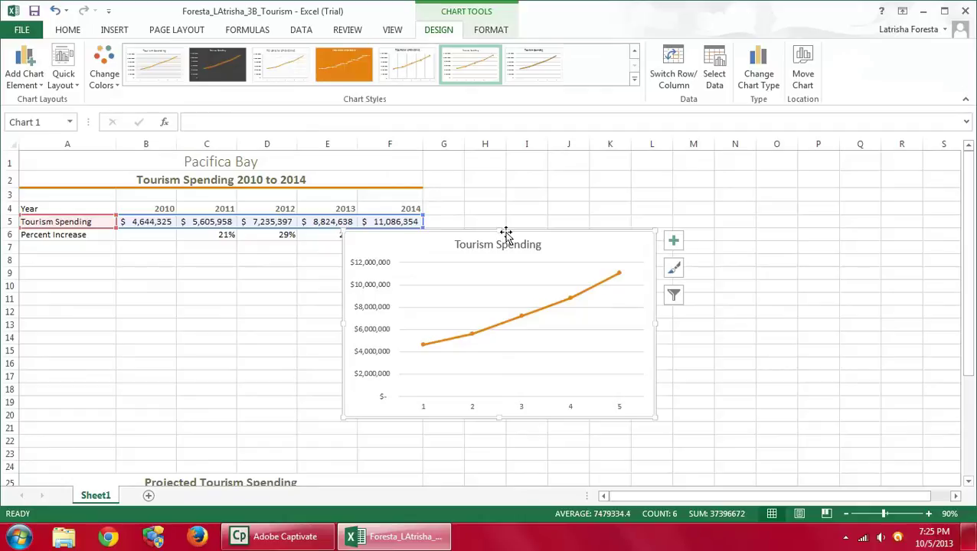
# Move the line chart below the 2010 to 2014 data, into rows 8 to 22 starting in column A, and select its title.
pyautogui.moveTo(511, 238); pyautogui.dragTo(207, 259)
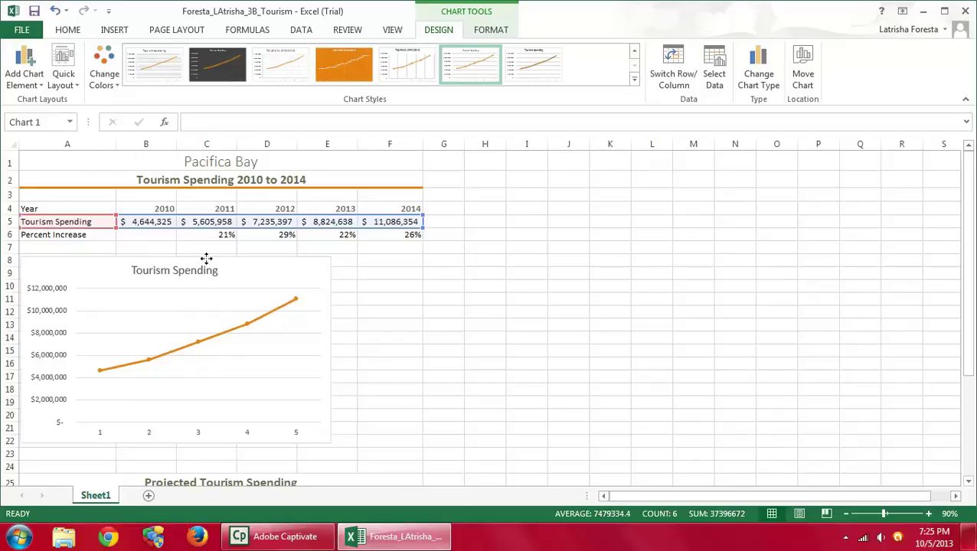
pyautogui.moveTo(207, 259); pyautogui.dragTo(234, 260)
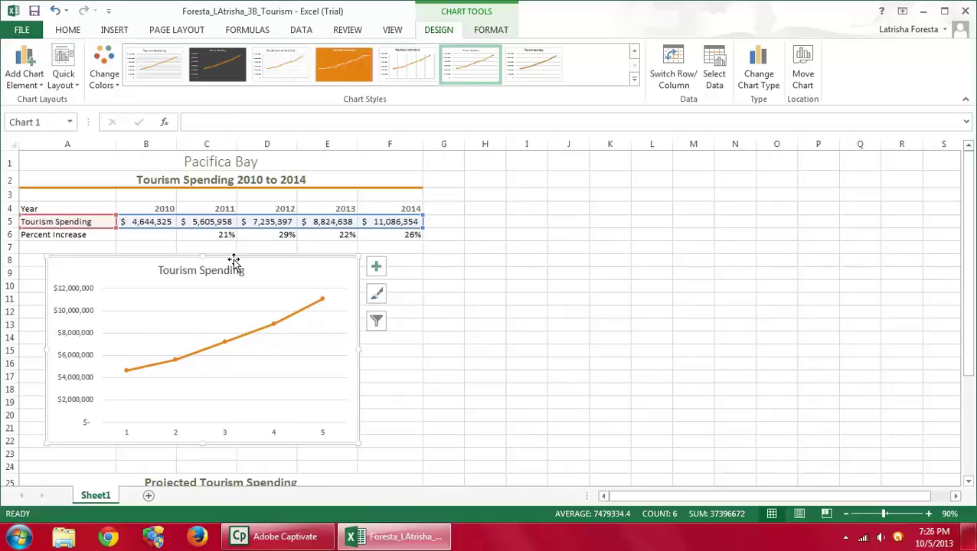
pyautogui.moveTo(233, 261); pyautogui.dragTo(235, 259)
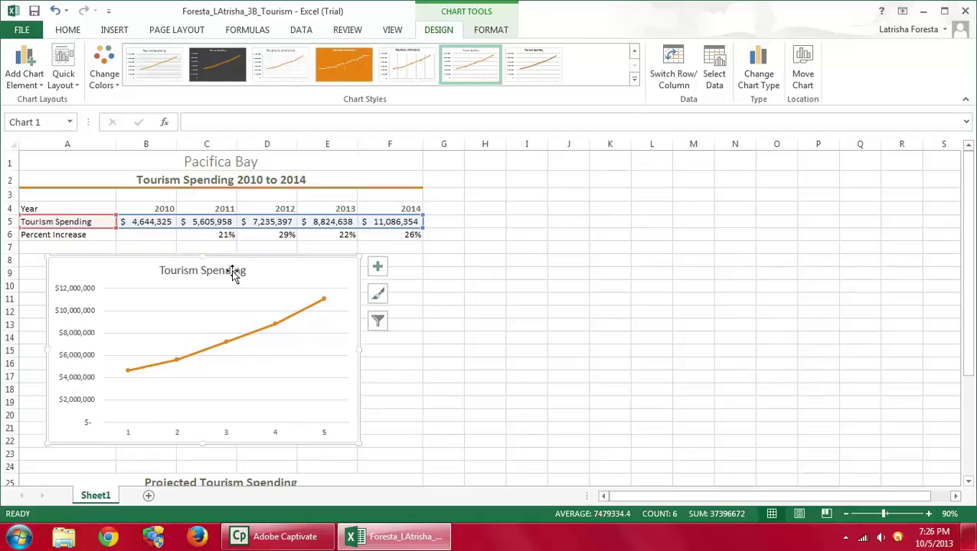
pyautogui.click(235, 272)
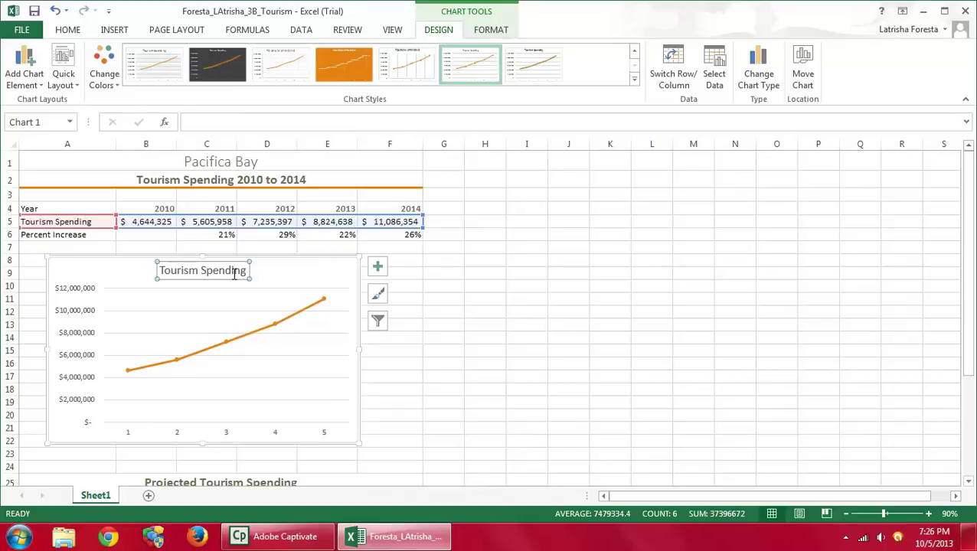
# Change the line chart's title text to Pacifica Bay.
pyautogui.write('P')
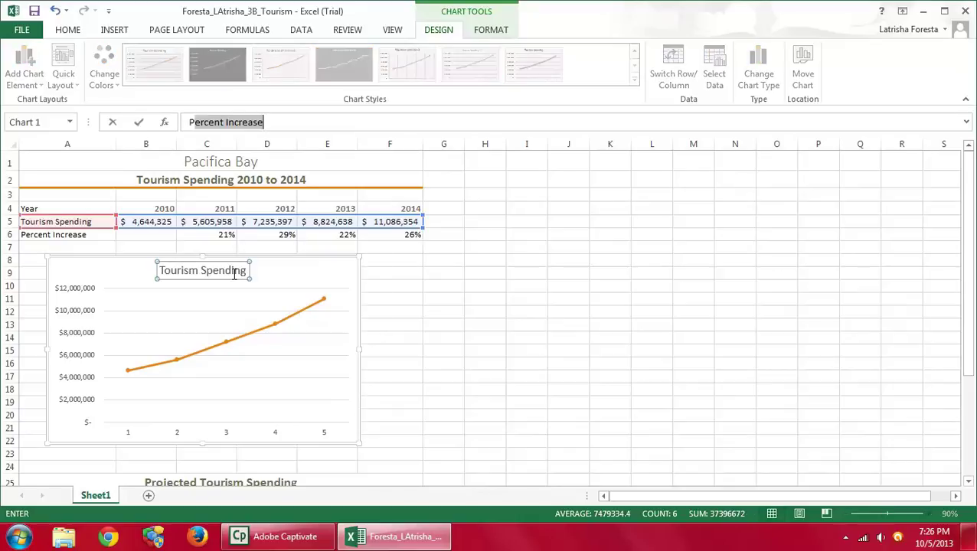
pyautogui.write('a')
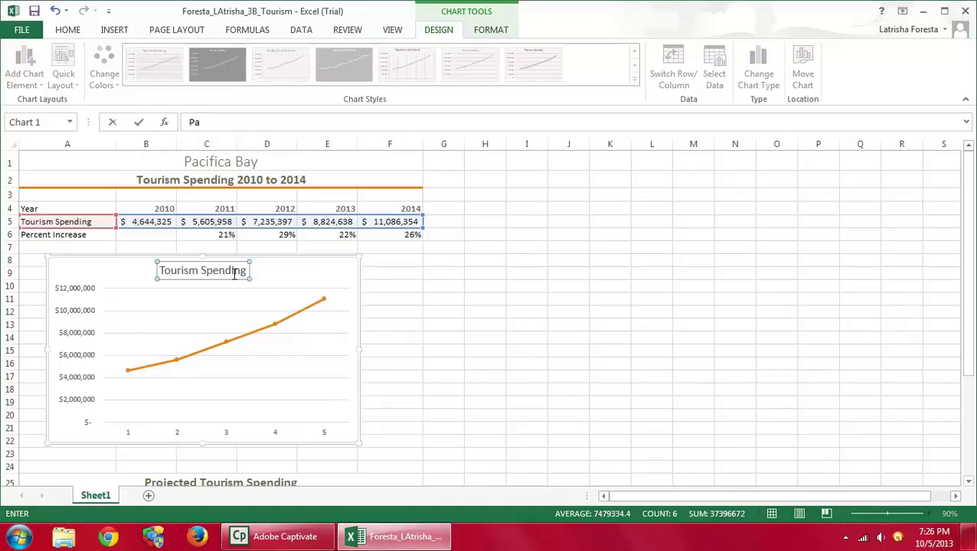
pyautogui.write('cifica VB')
pyautogui.moveTo(240, 123); pyautogui.dragTo(141, 131)
pyautogui.write('Pacifica Bay')
pyautogui.click(140, 124)
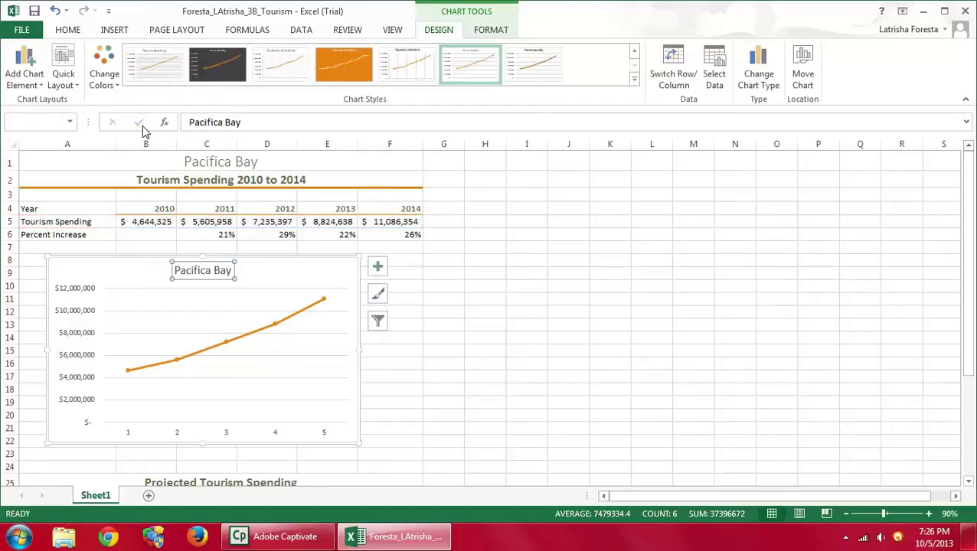
# Format the Pacifica Bay chart title with the Bold font style and the black theme font color.
pyautogui.rightClick(205, 273)
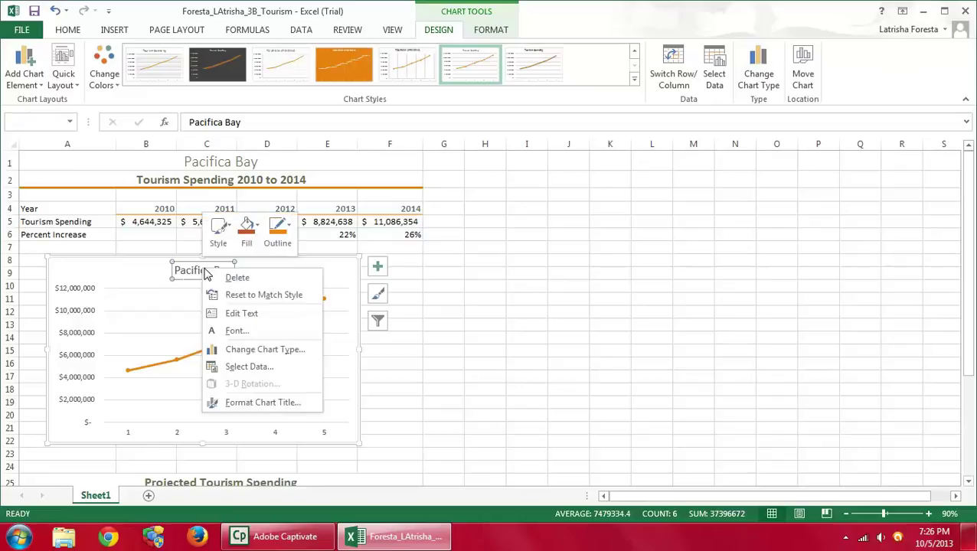
pyautogui.click(234, 332)
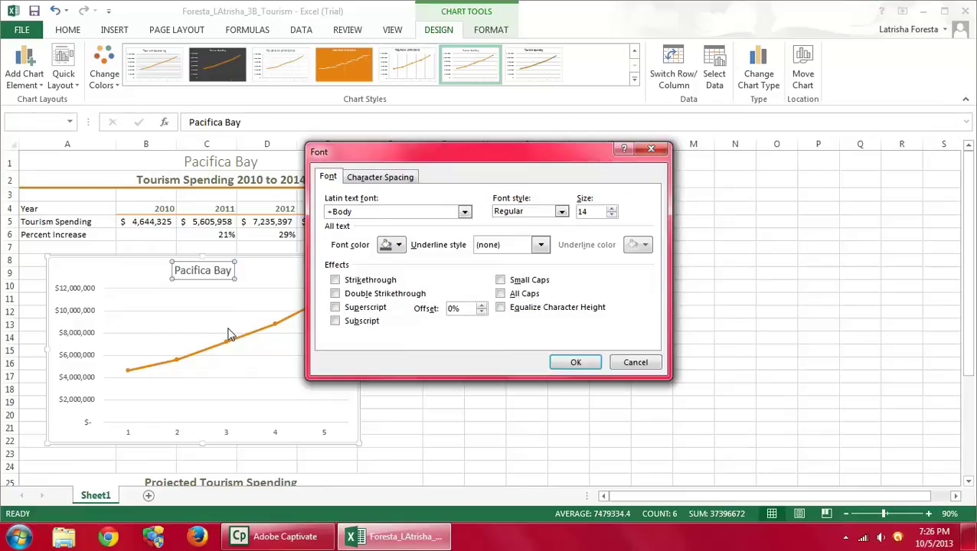
pyautogui.click(560, 212)
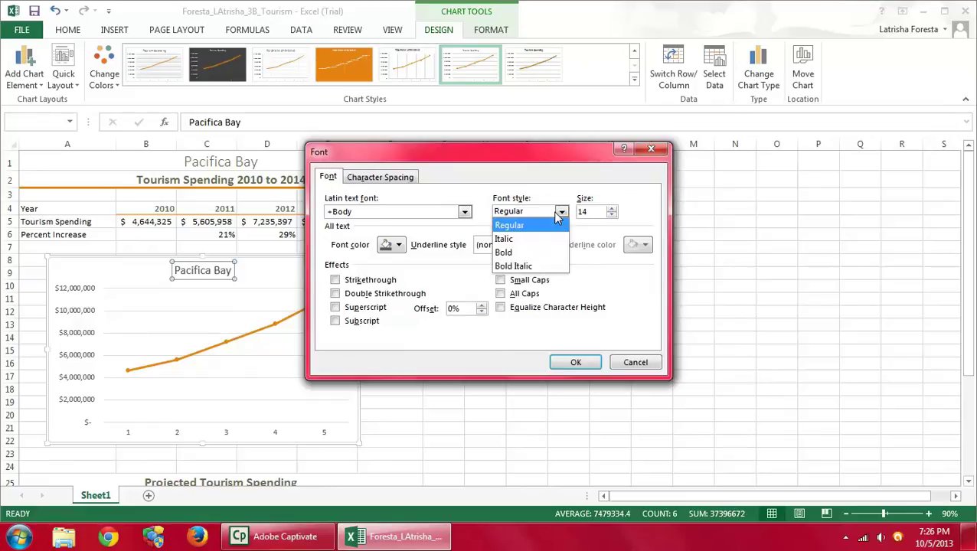
pyautogui.click(551, 253)
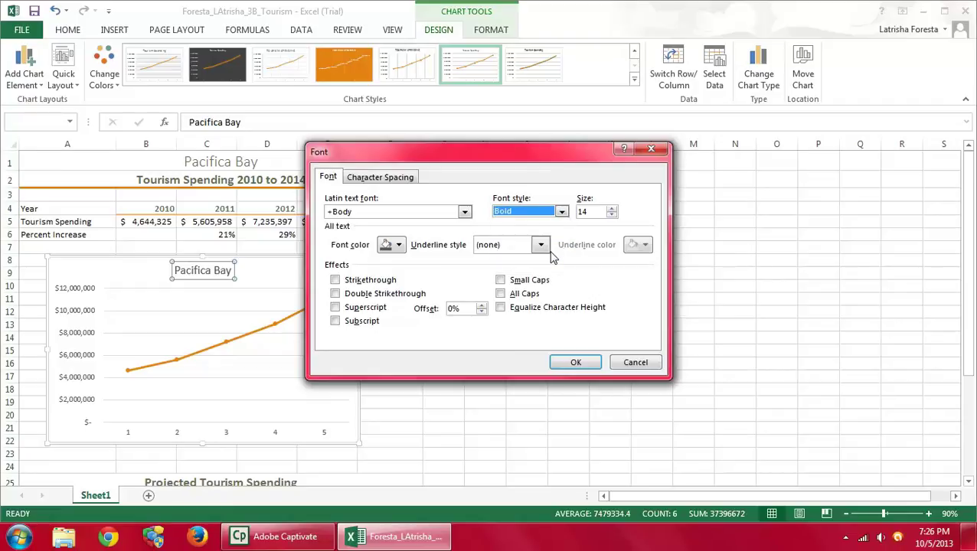
pyautogui.click(396, 247)
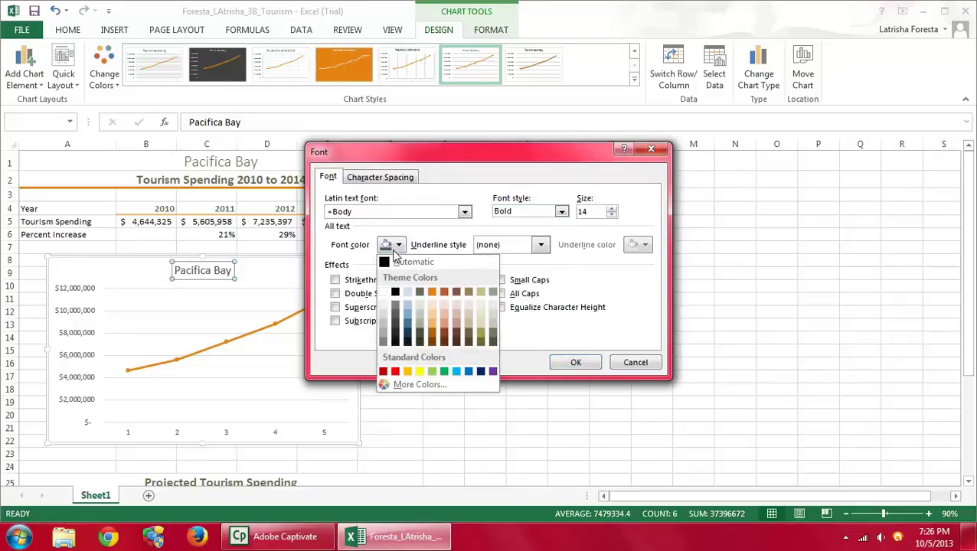
pyautogui.click(396, 294)
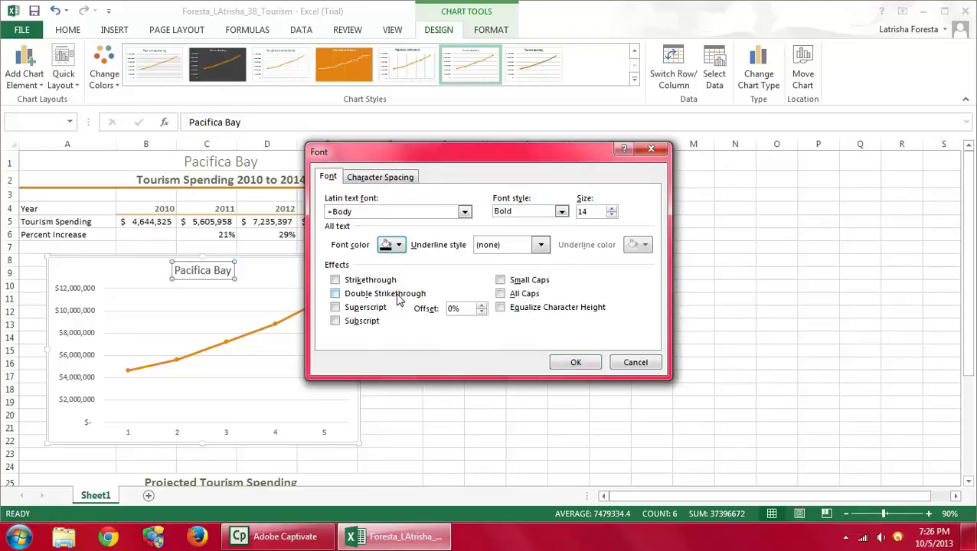
pyautogui.click(574, 366)
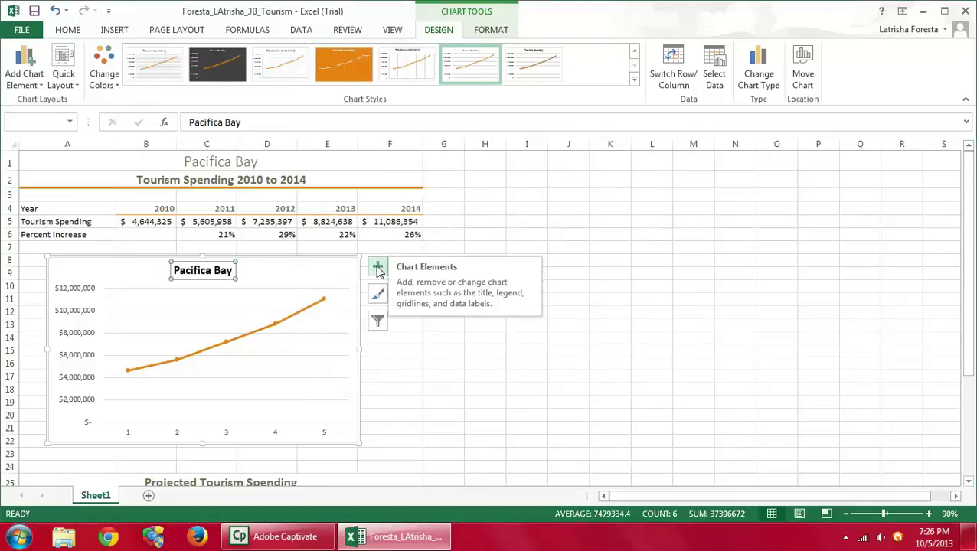
pyautogui.click(378, 268)
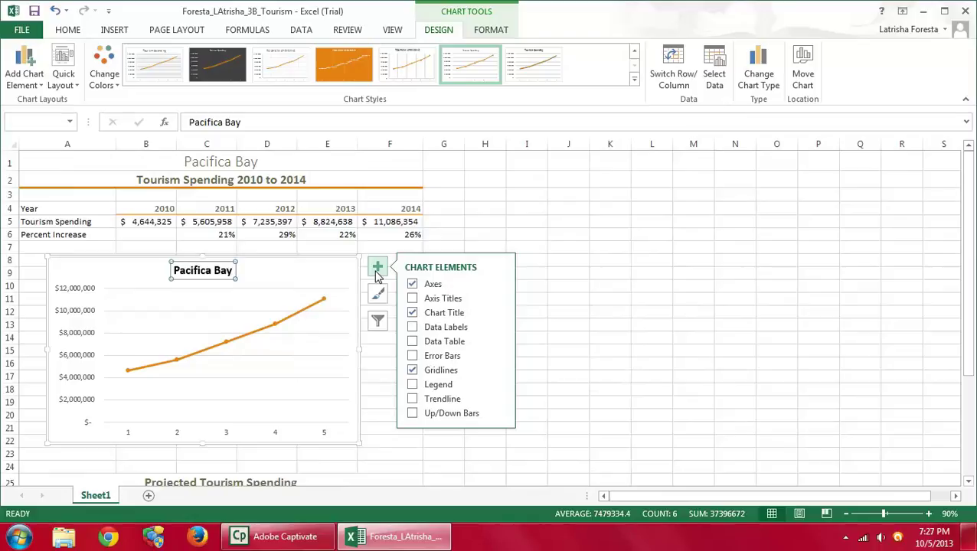
pyautogui.click(180, 437)
pyautogui.rightClick(180, 437)
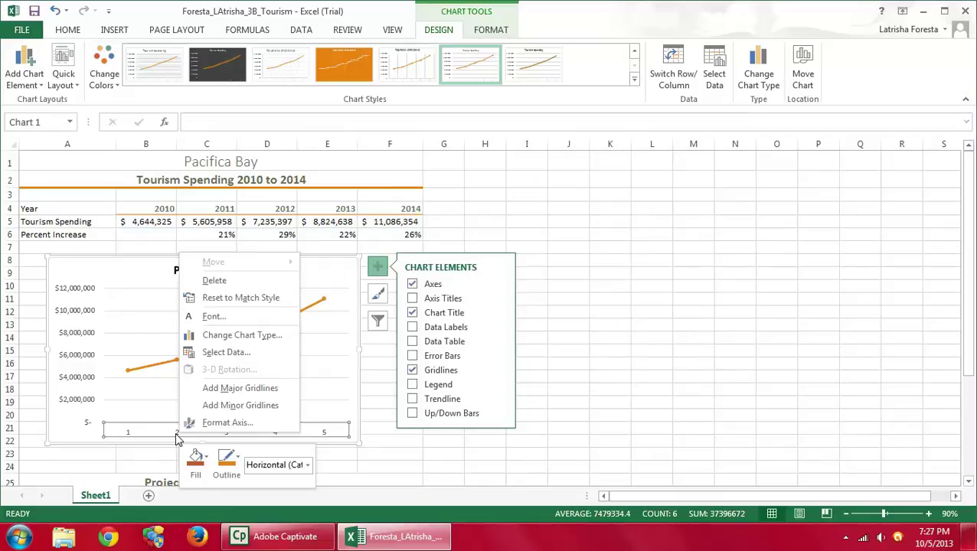
pyautogui.click(129, 436)
pyautogui.rightClick(129, 437)
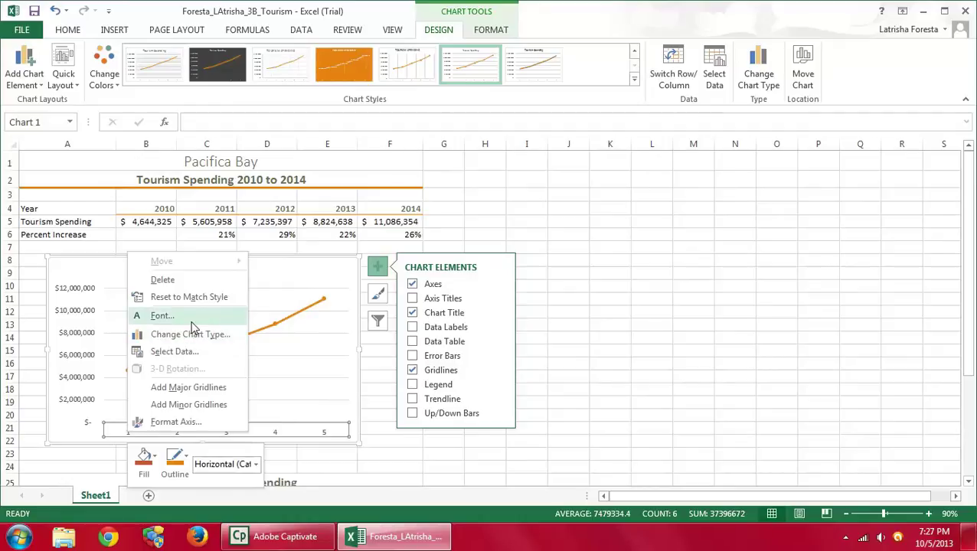
pyautogui.click(64, 438)
pyautogui.rightClick(66, 436)
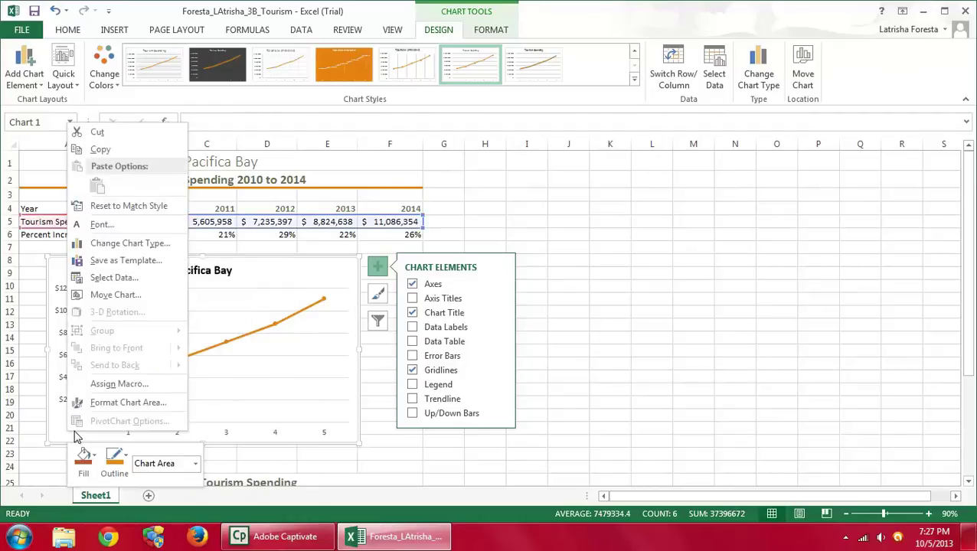
pyautogui.click(279, 434)
pyautogui.rightClick(280, 433)
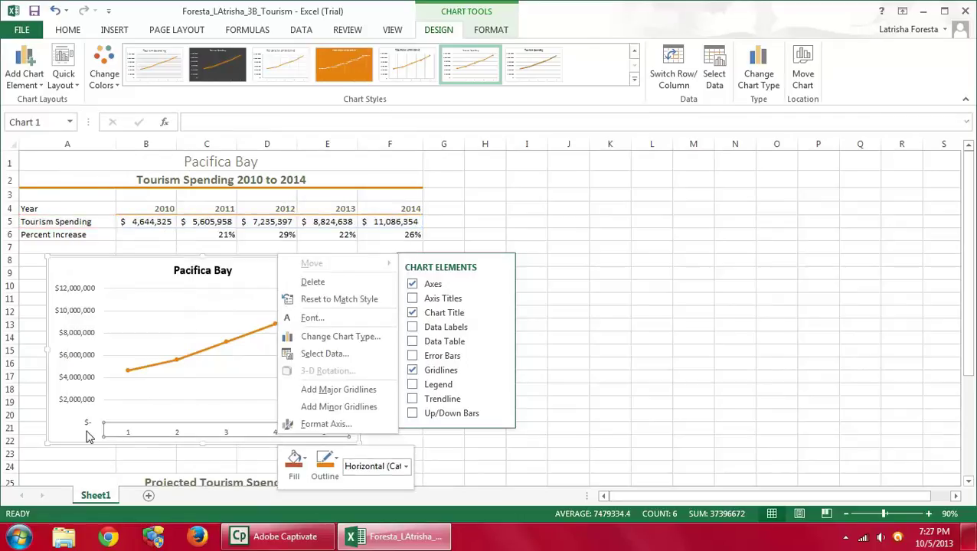
pyautogui.click(57, 431)
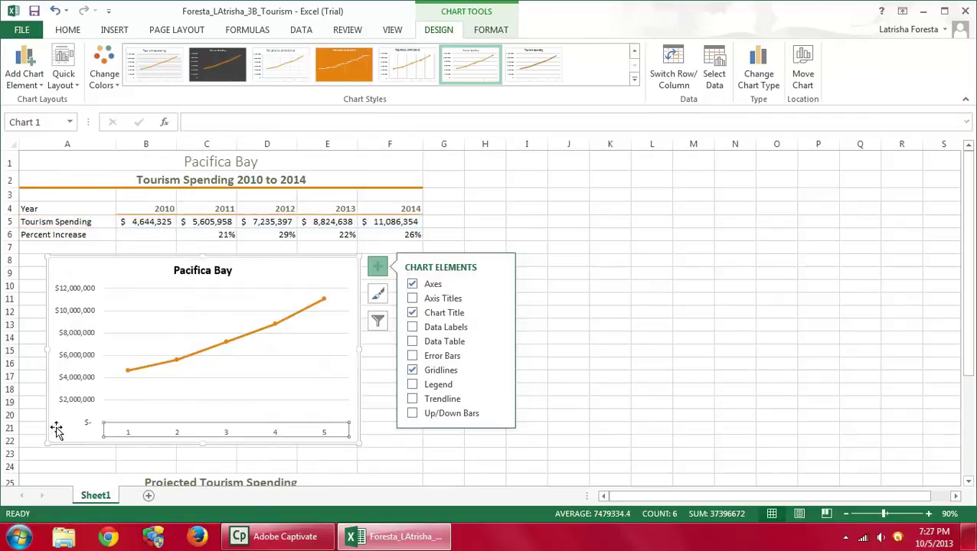
pyautogui.rightClick(131, 438)
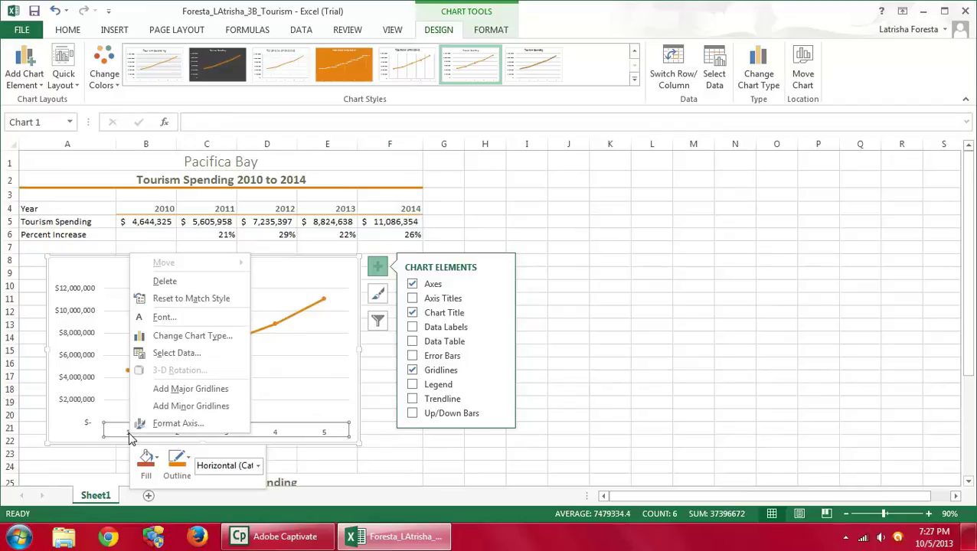
pyautogui.press('Escape')
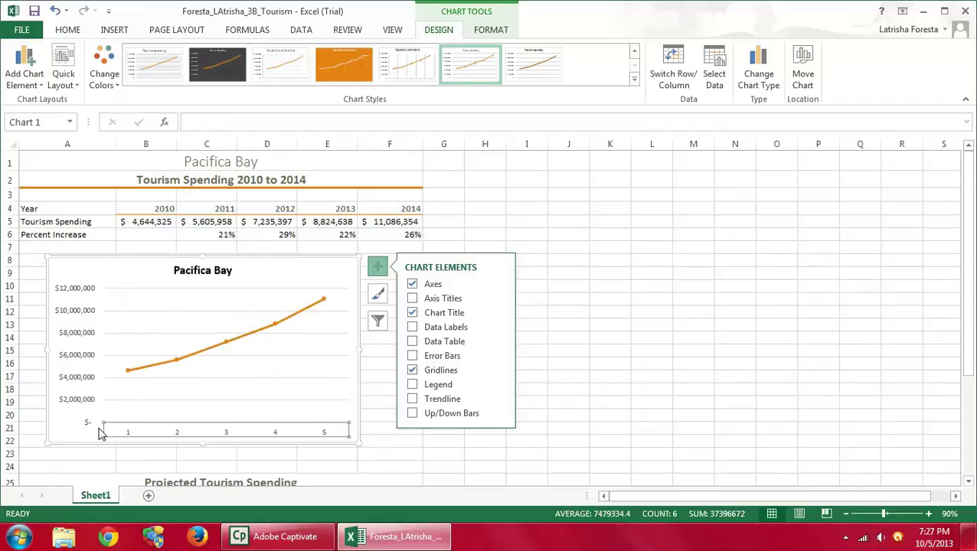
pyautogui.click(74, 420)
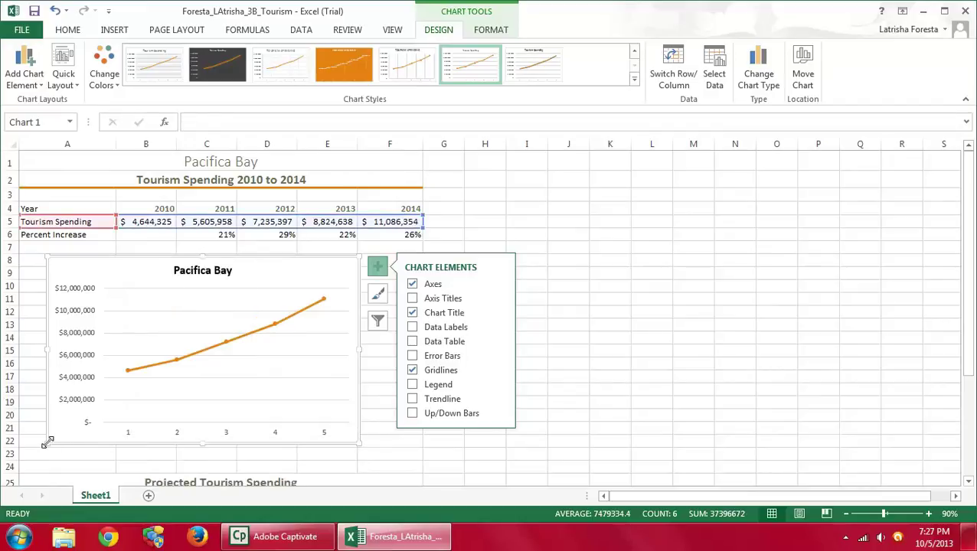
# Use the years in B4:F4 as the line chart's horizontal category axis labels.
pyautogui.rightClick(128, 432)
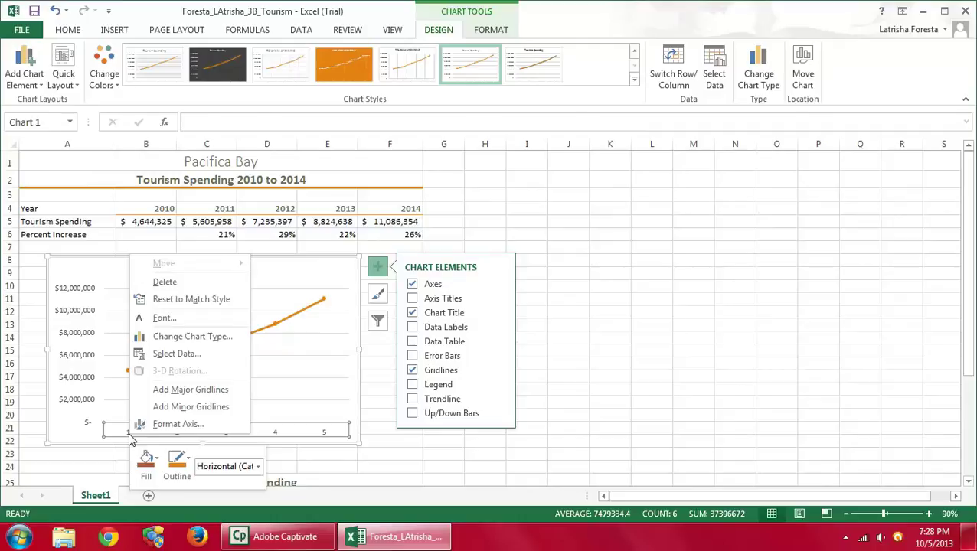
pyautogui.click(177, 354)
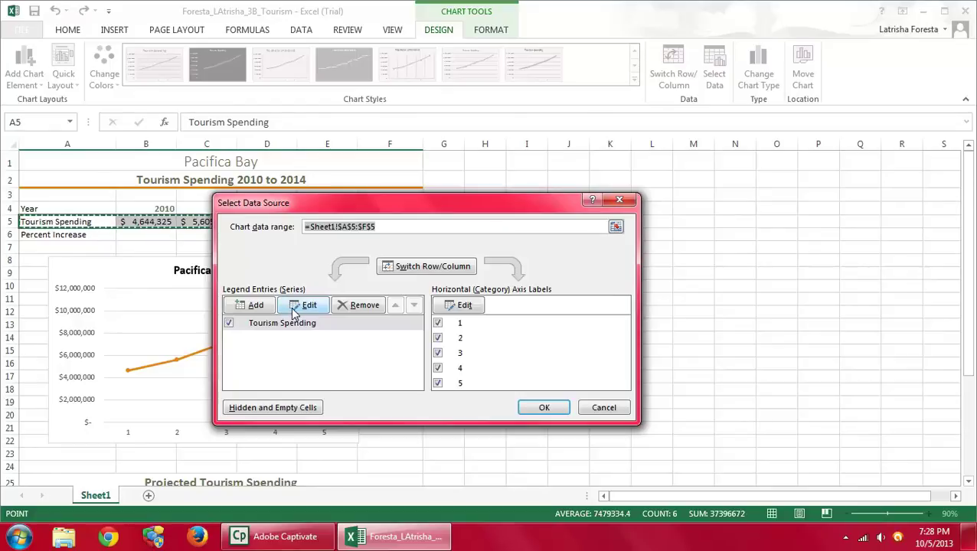
pyautogui.click(462, 305)
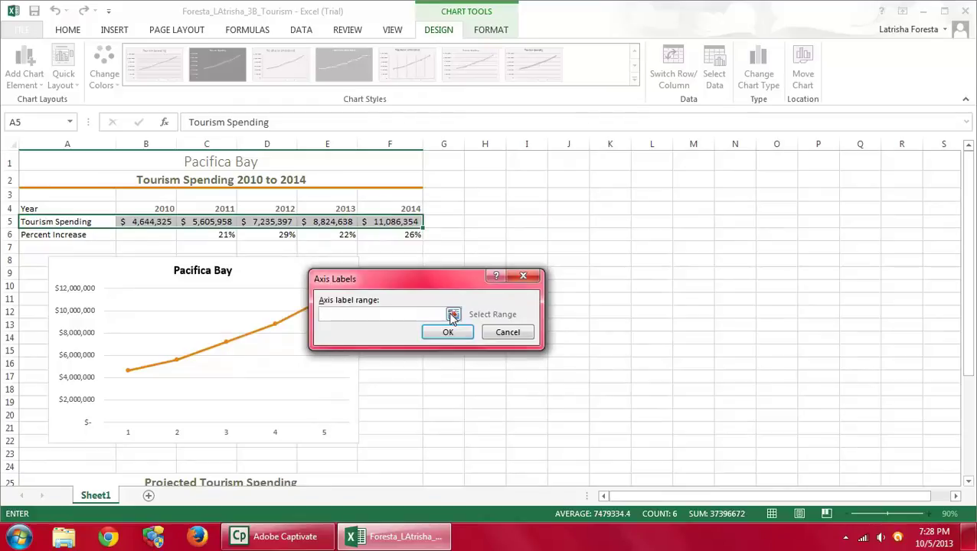
pyautogui.moveTo(155, 203); pyautogui.dragTo(375, 213)
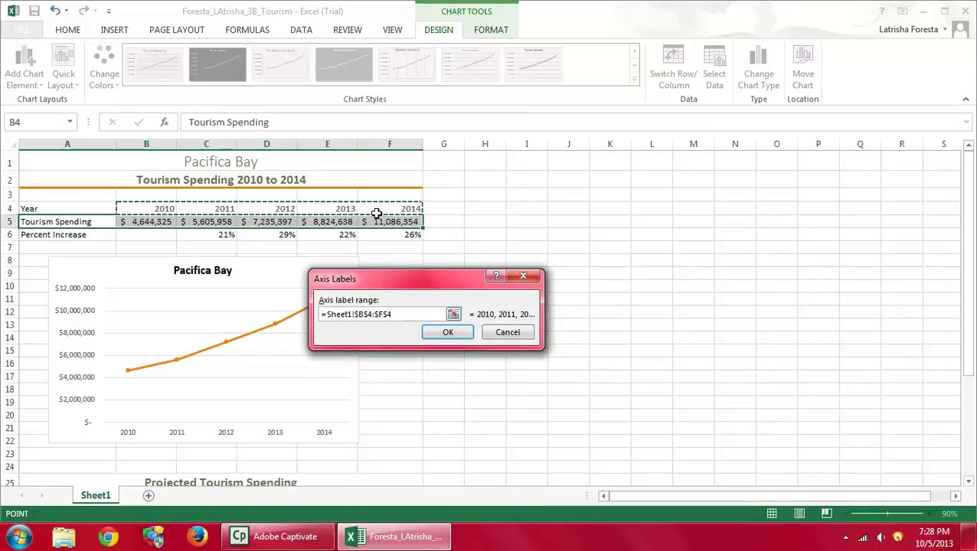
pyautogui.click(449, 334)
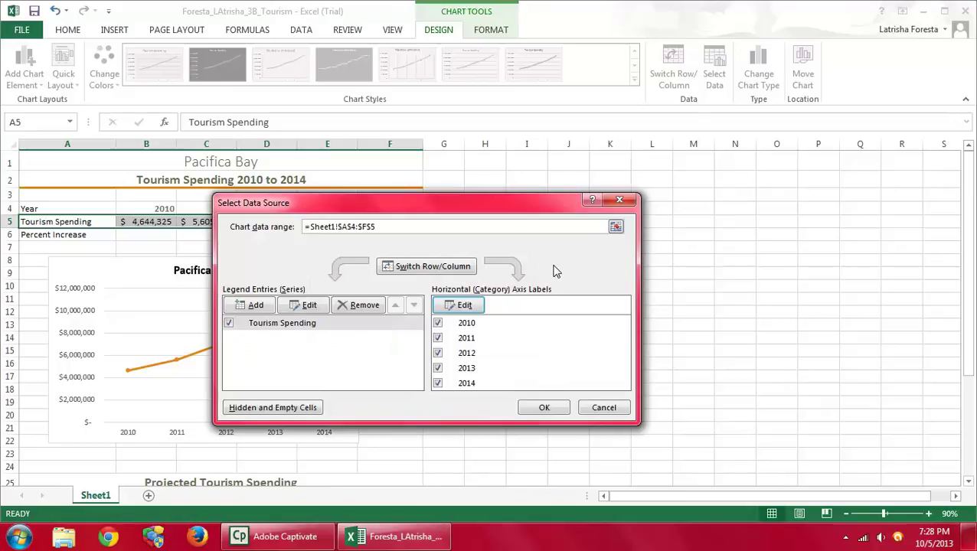
pyautogui.click(543, 410)
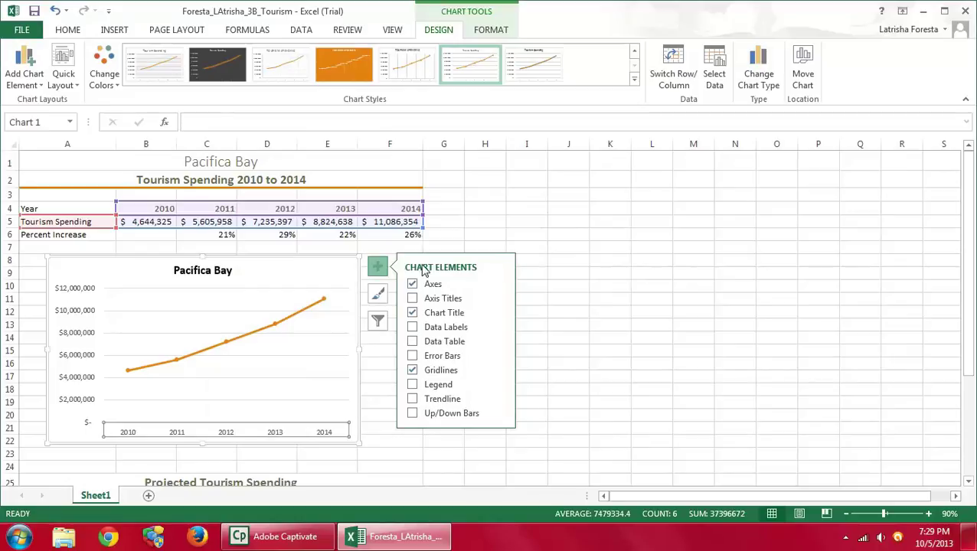
# Format the chart's horizontal axis with No line and close the axis formatting options.
pyautogui.click(378, 267)
pyautogui.click(378, 267)
pyautogui.click(499, 286)
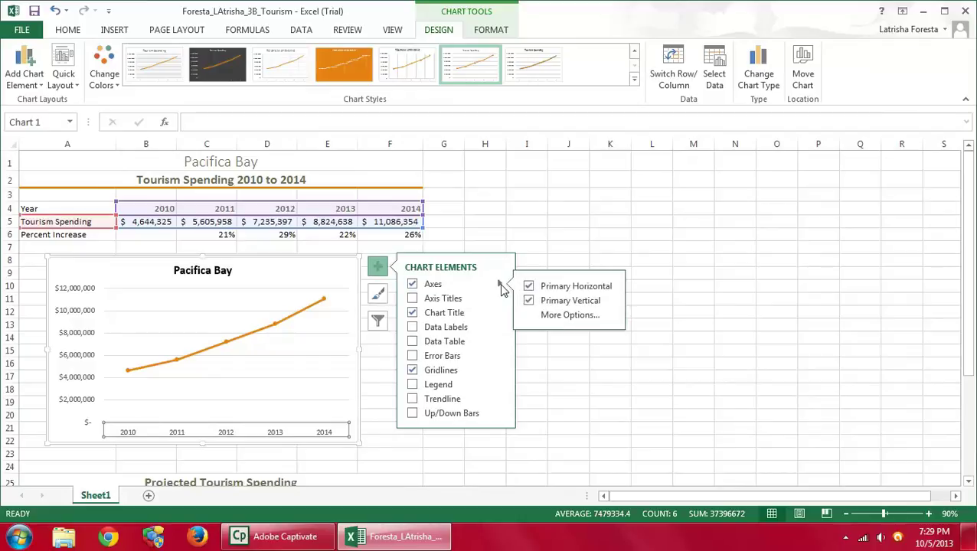
pyautogui.click(580, 317)
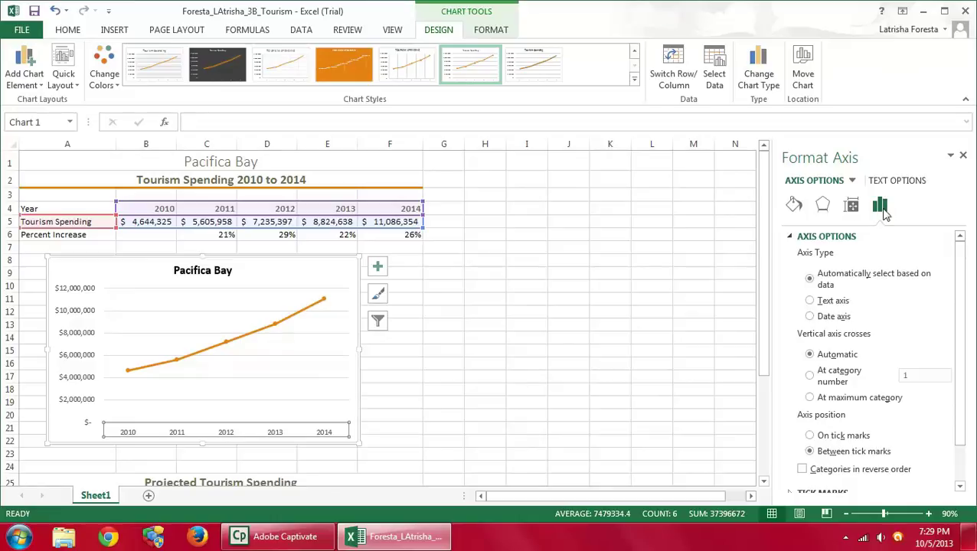
pyautogui.click(794, 210)
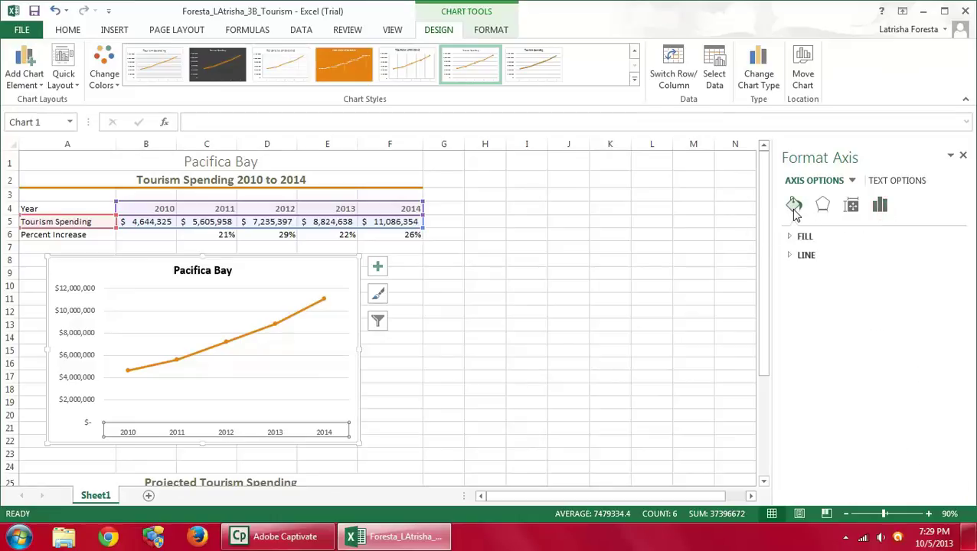
pyautogui.click(793, 257)
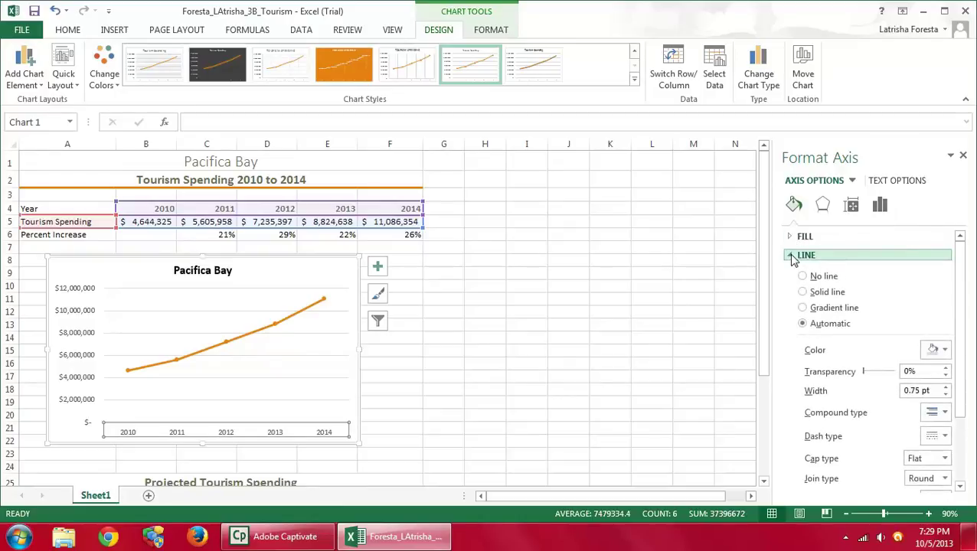
pyautogui.click(802, 276)
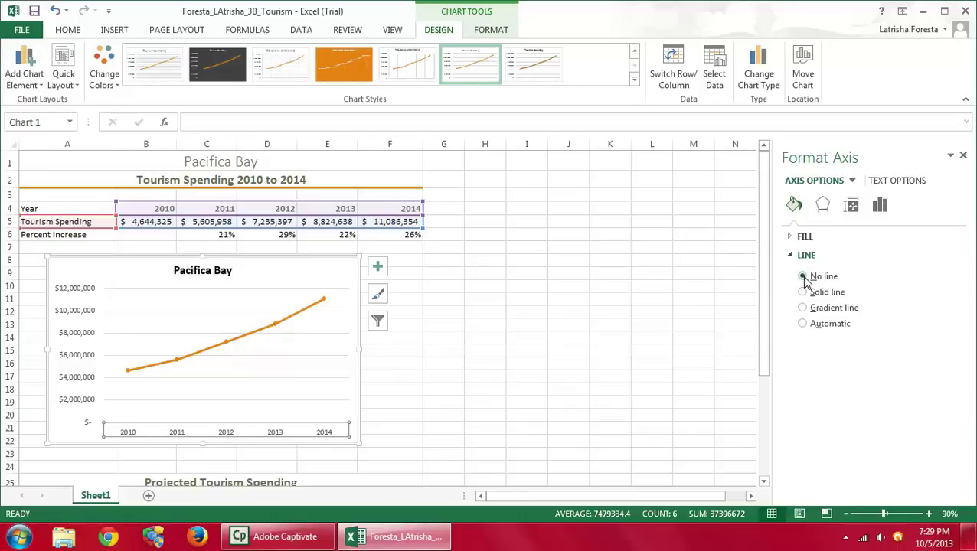
pyautogui.click(963, 157)
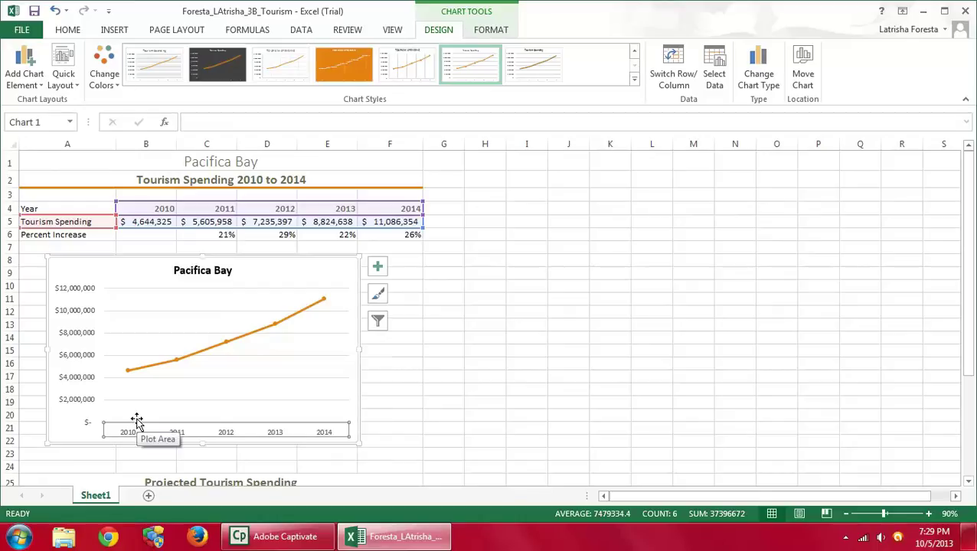
# Set the minimum bound of the chart's vertical axis to 4000000.
pyautogui.rightClick(71, 361)
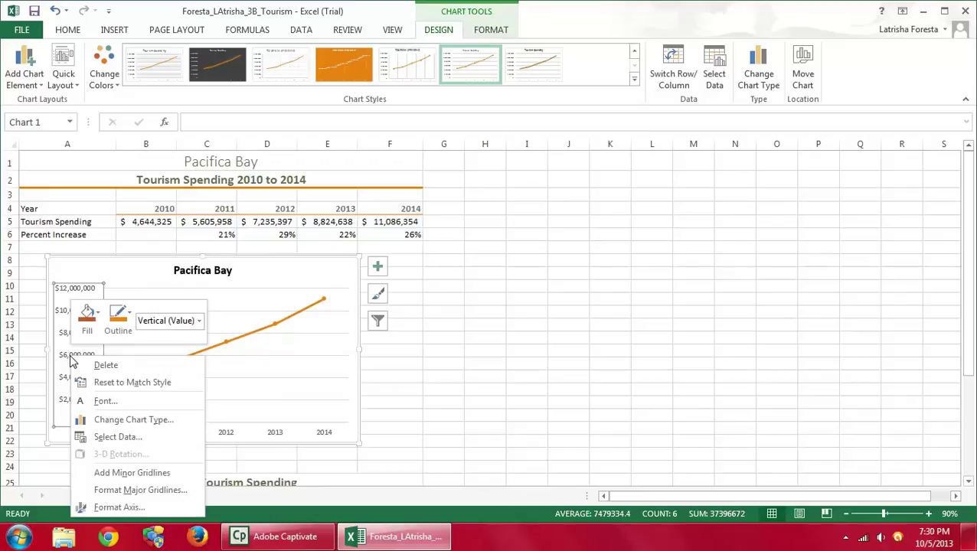
pyautogui.click(122, 507)
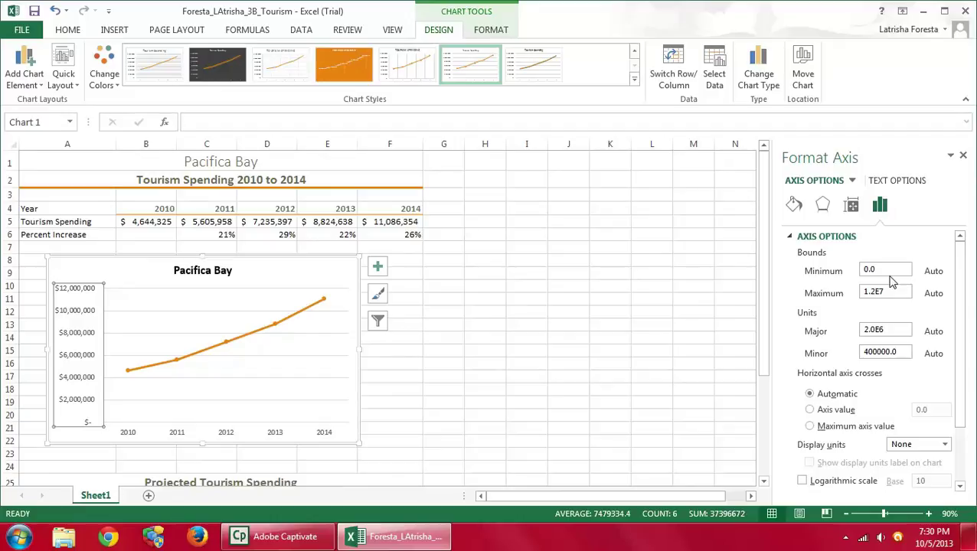
pyautogui.moveTo(892, 274); pyautogui.dragTo(826, 276)
pyautogui.write('4000000')
# Set the major unit of the chart's vertical axis to 2000000 and save the workbook.
pyautogui.click(902, 328)
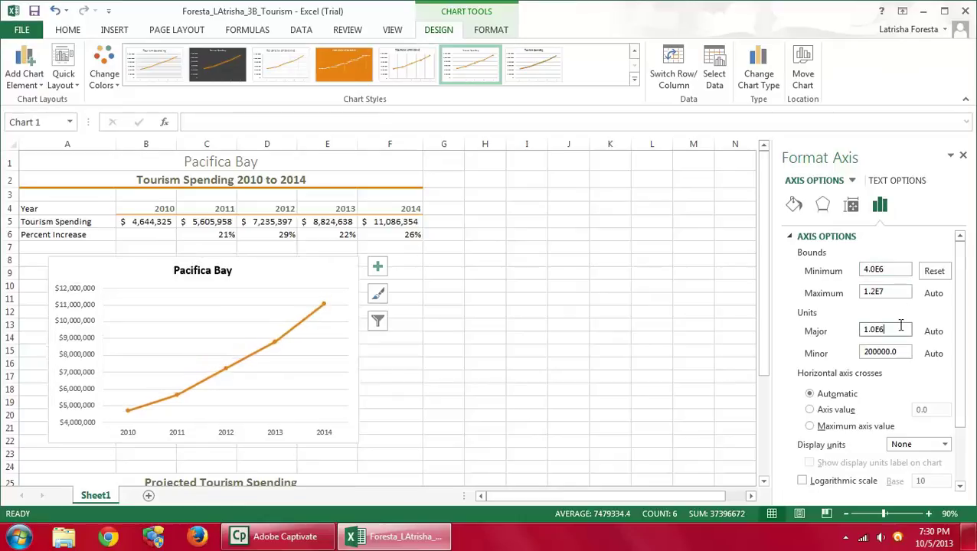
pyautogui.moveTo(901, 328); pyautogui.dragTo(804, 331)
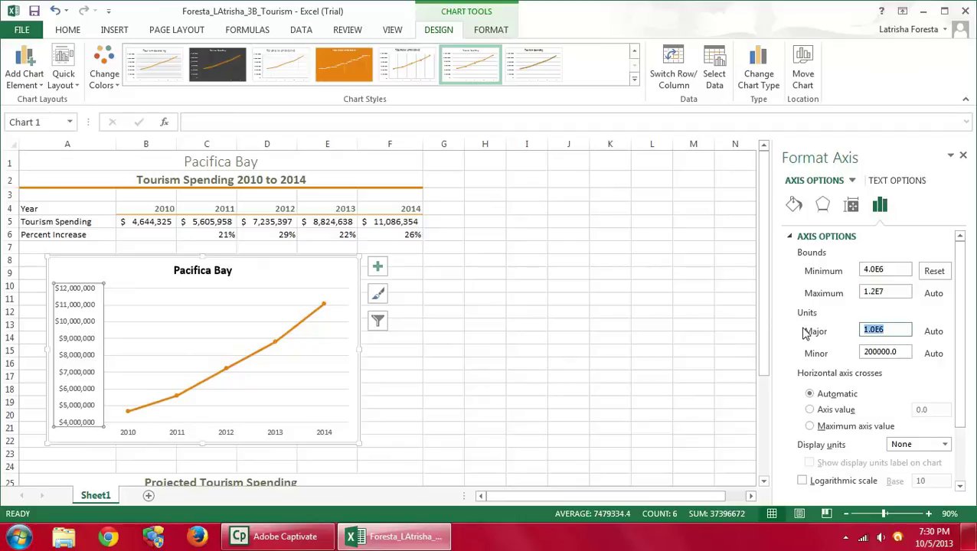
pyautogui.write('2')
pyautogui.write('00')
pyautogui.write('0000')
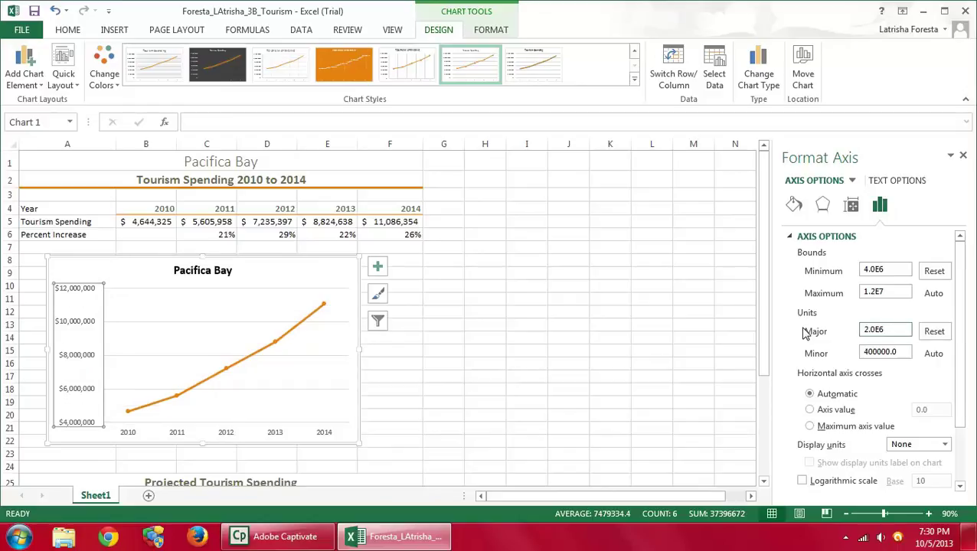
pyautogui.click(34, 11)
# Switch the formatting target to the Chart Area and give it a Picture or texture fill.
pyautogui.click(852, 182)
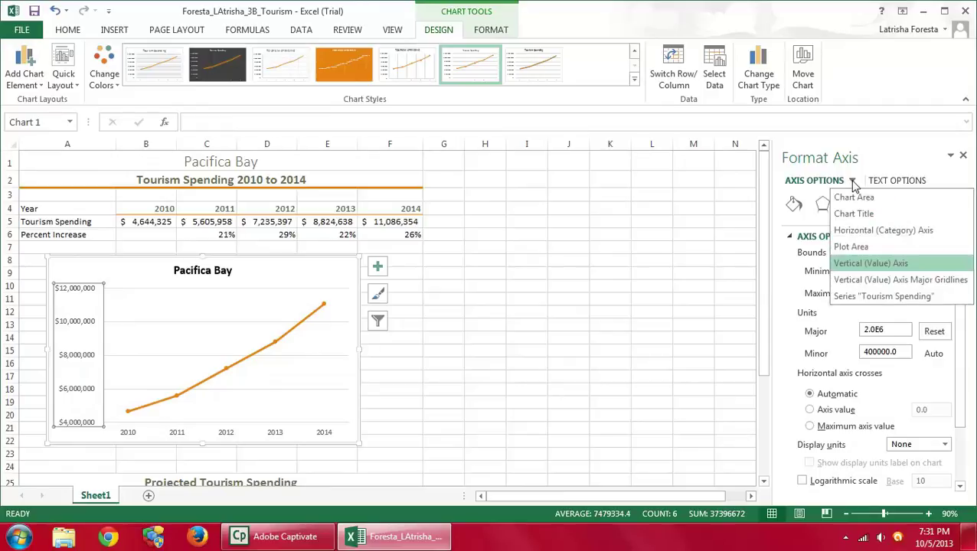
pyautogui.click(863, 193)
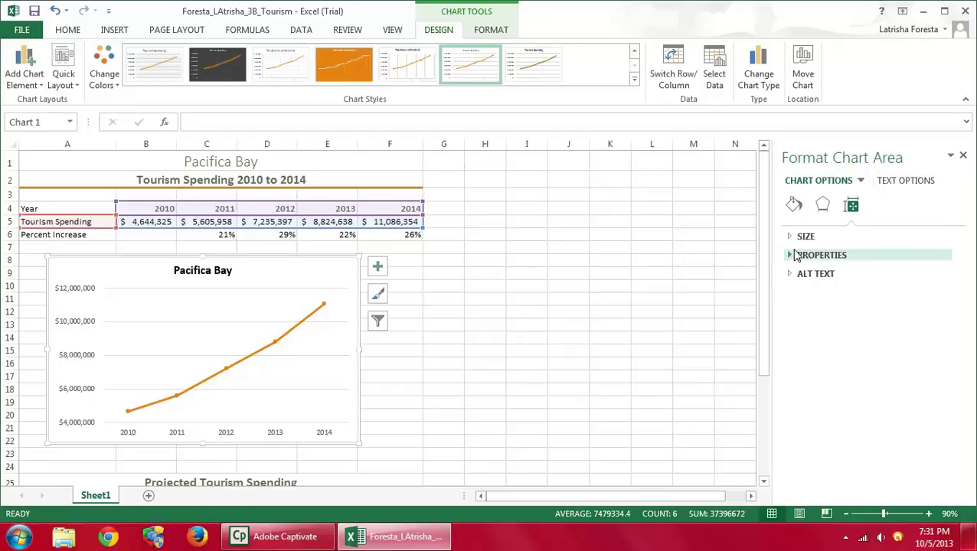
pyautogui.click(794, 205)
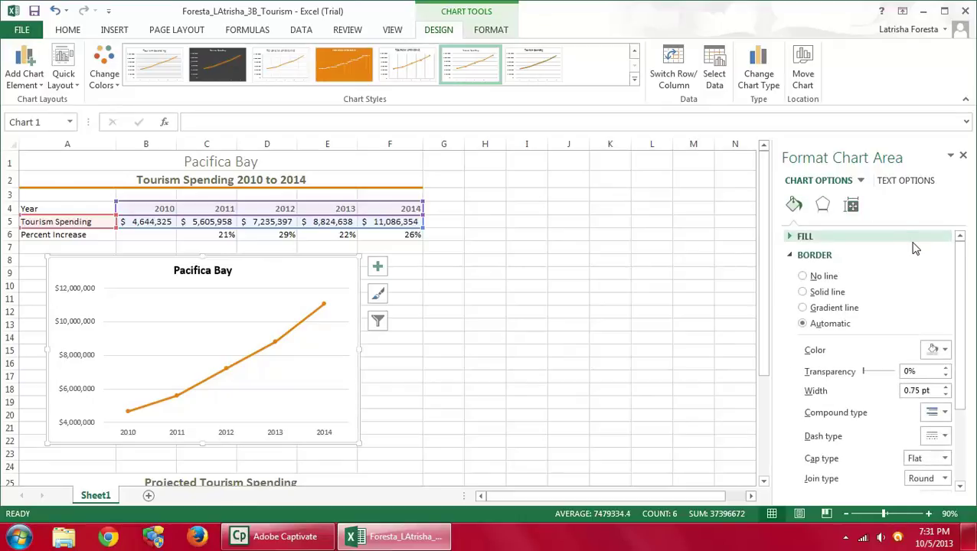
pyautogui.click(807, 244)
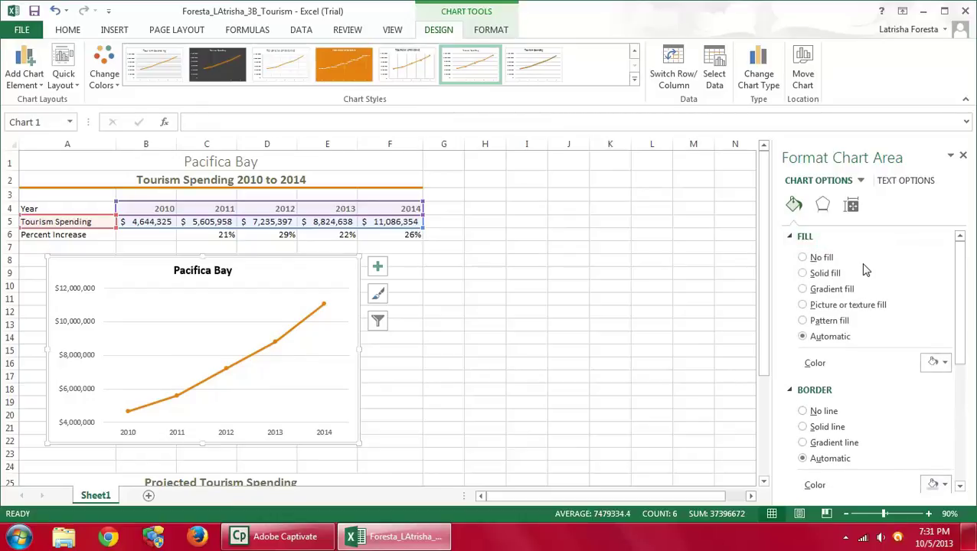
pyautogui.click(802, 306)
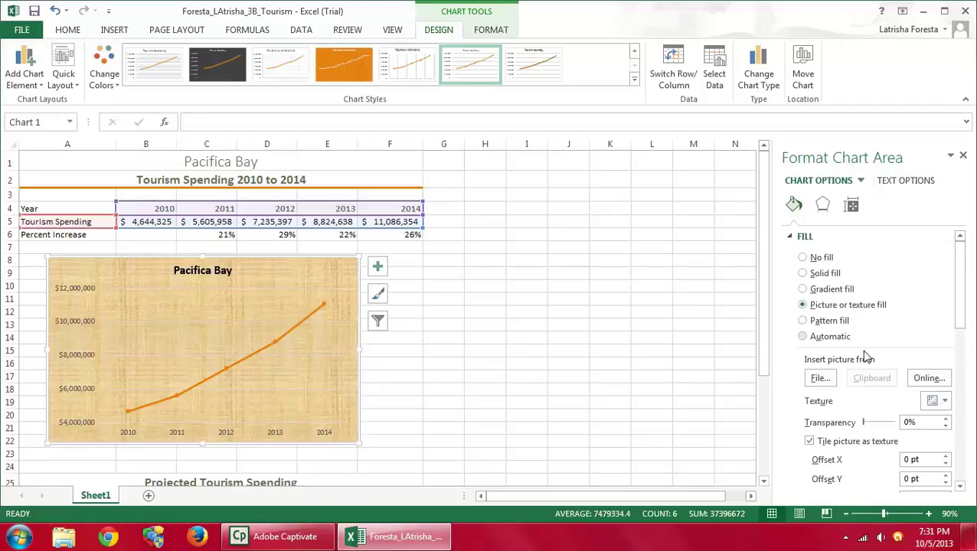
# Insert the picture e03B_Surfers from the e03_student_data_files folder on the PUBLIC (L:) drive as the chart area's fill.
pyautogui.click(817, 381)
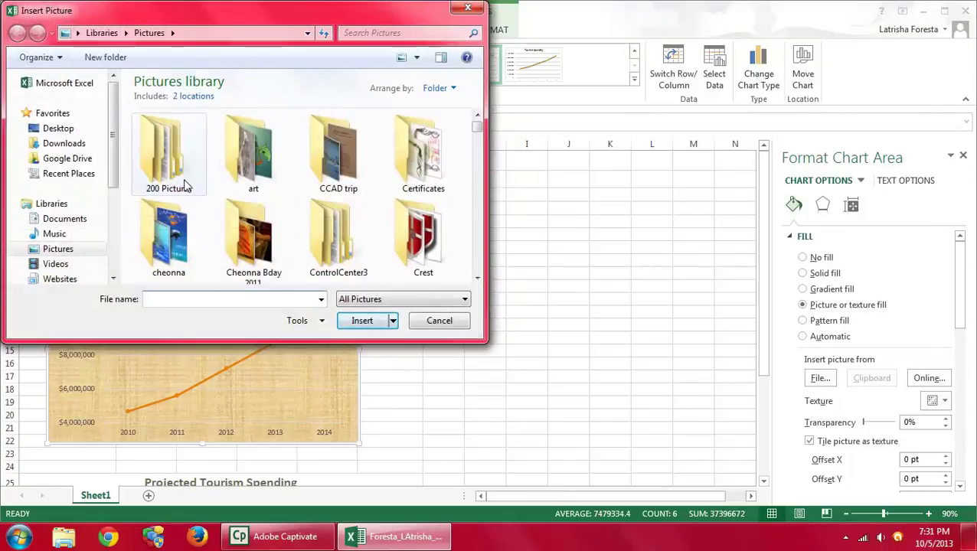
pyautogui.scroll(-4, 62, 252)
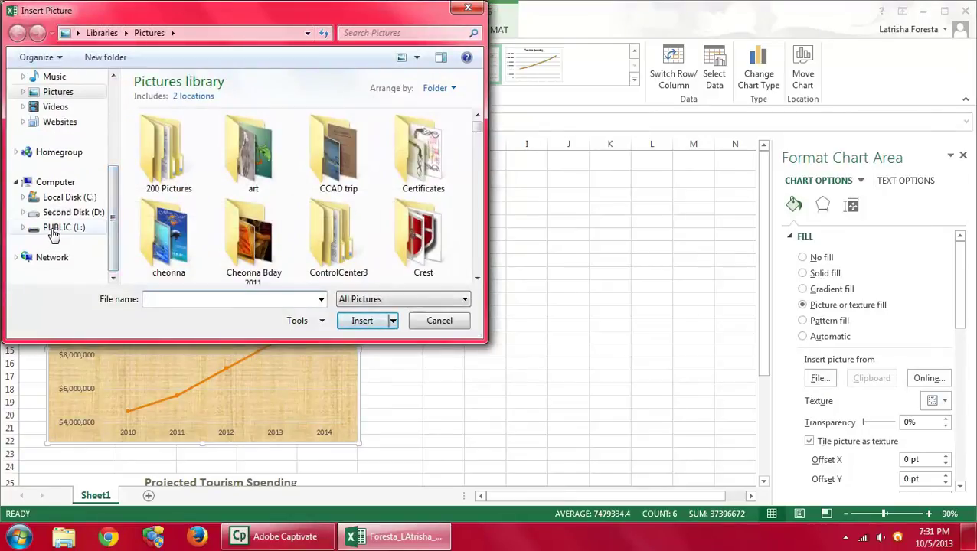
pyautogui.click(55, 229)
pyautogui.doubleClick(201, 130)
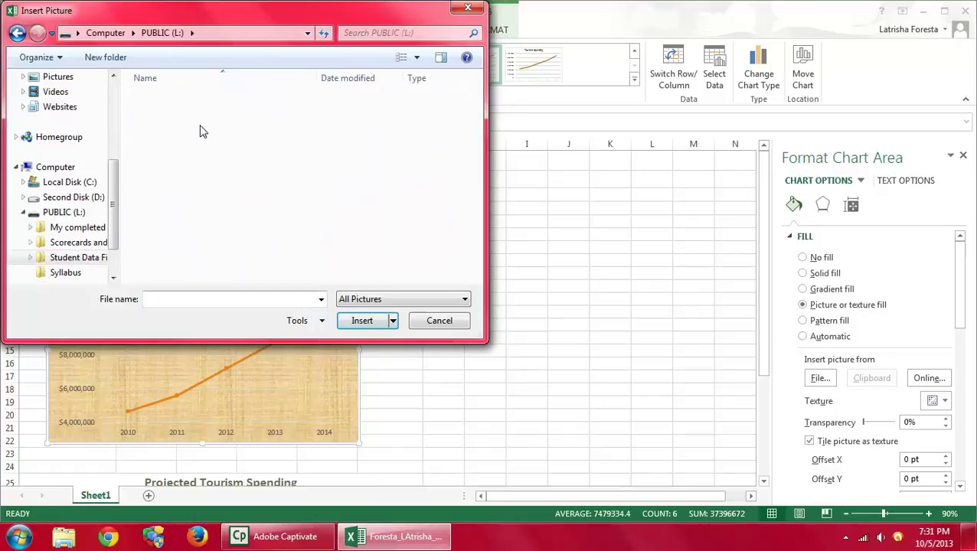
pyautogui.doubleClick(198, 103)
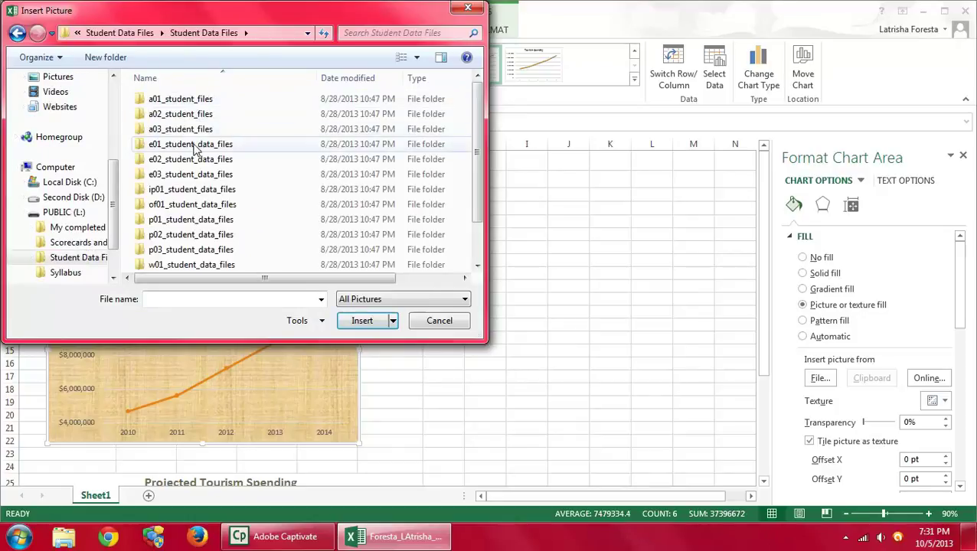
pyautogui.doubleClick(188, 174)
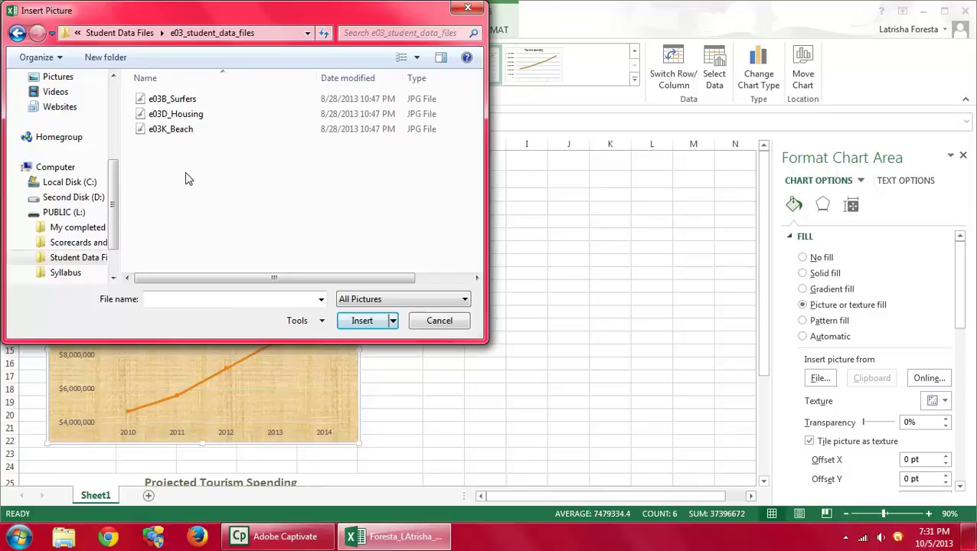
pyautogui.click(186, 100)
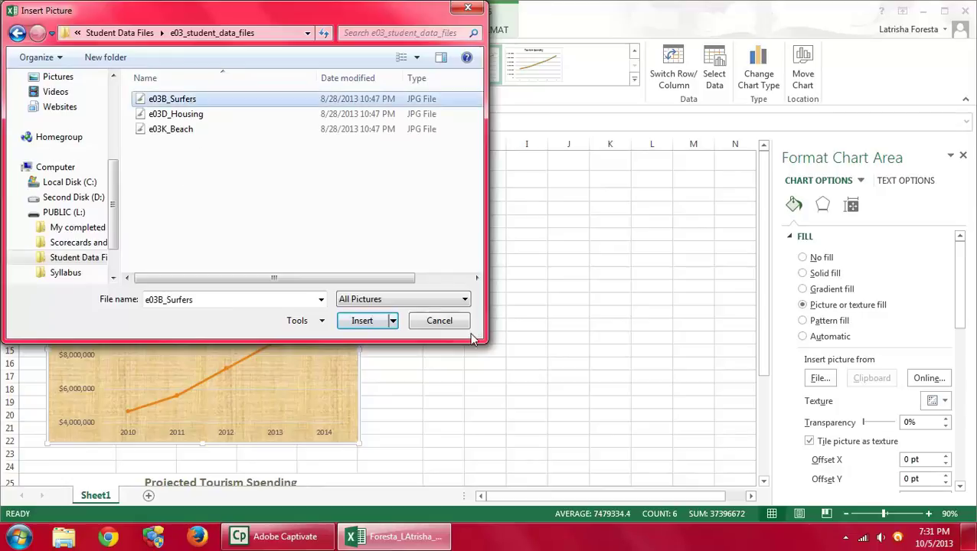
pyautogui.click(362, 321)
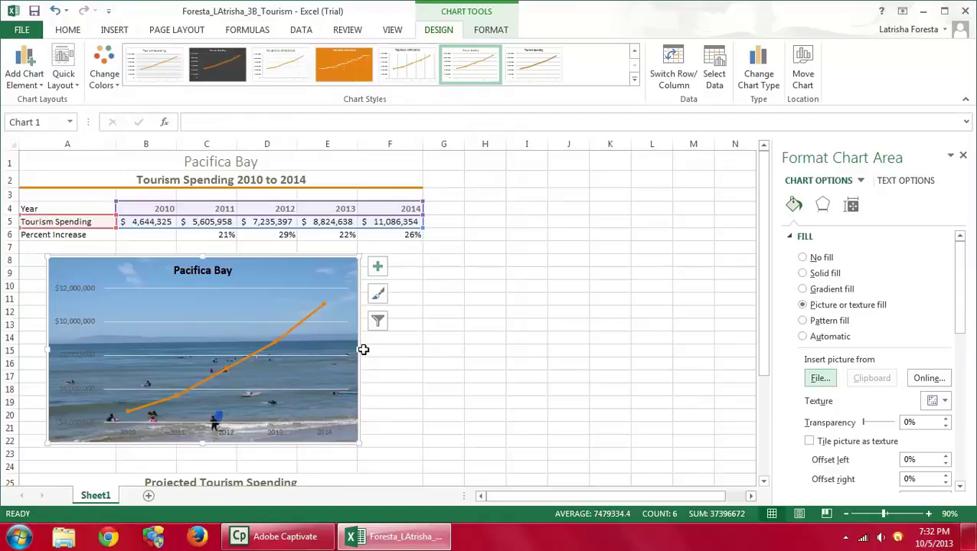
# Format the chart area's border as a Solid line in the orange theme color with a width of 4 pt.
pyautogui.click(793, 237)
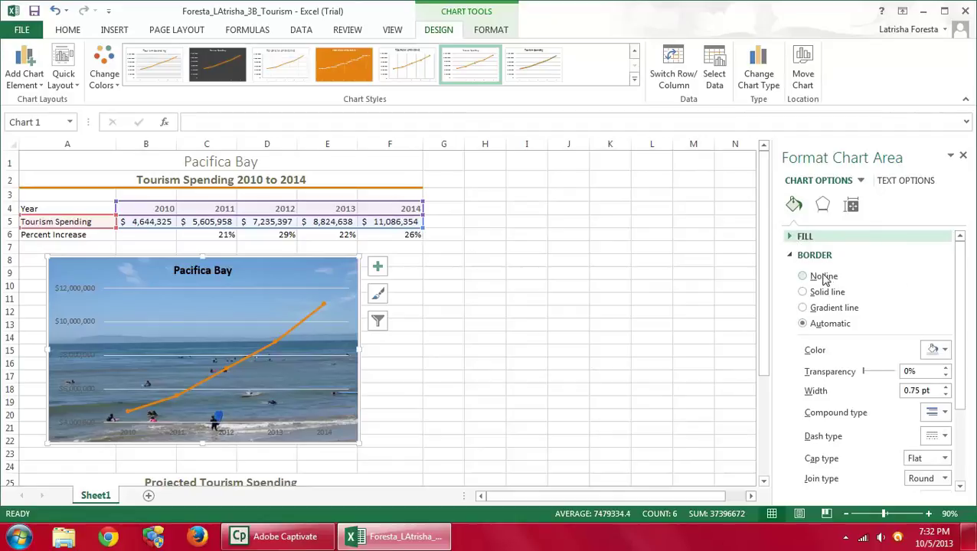
pyautogui.click(802, 296)
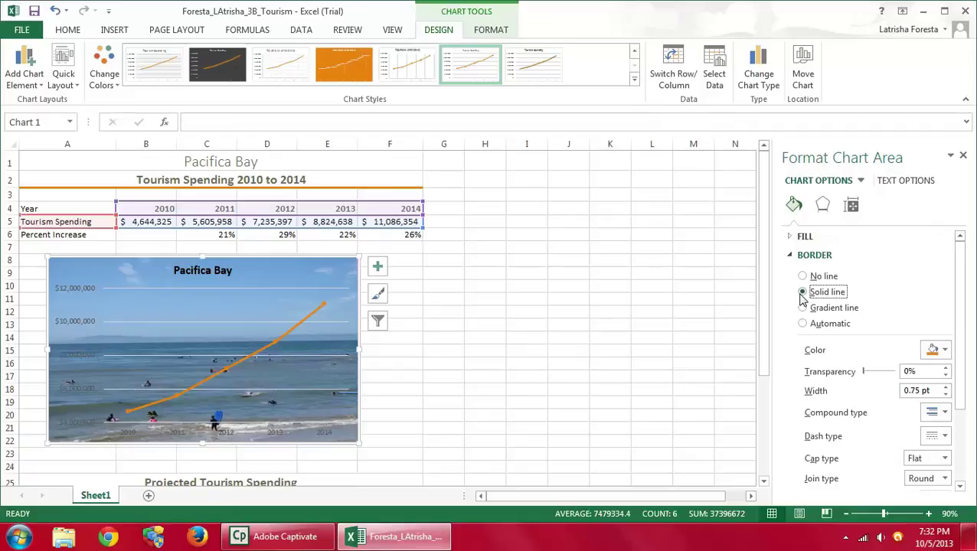
pyautogui.click(946, 351)
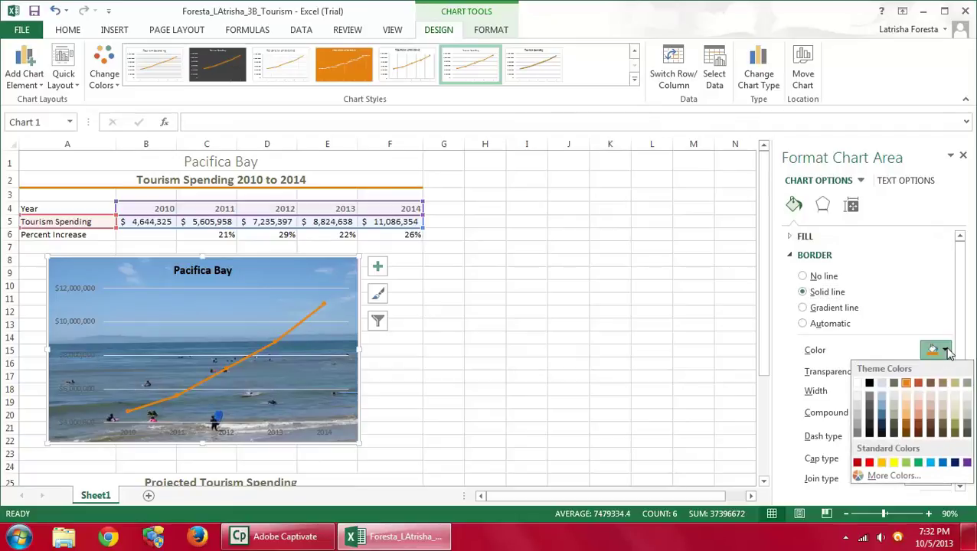
pyautogui.click(908, 383)
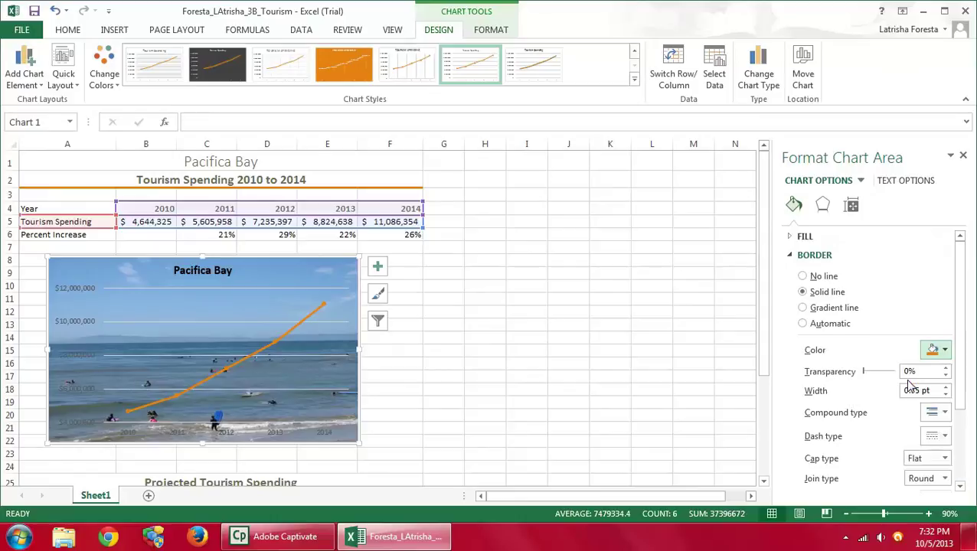
pyautogui.click(944, 394)
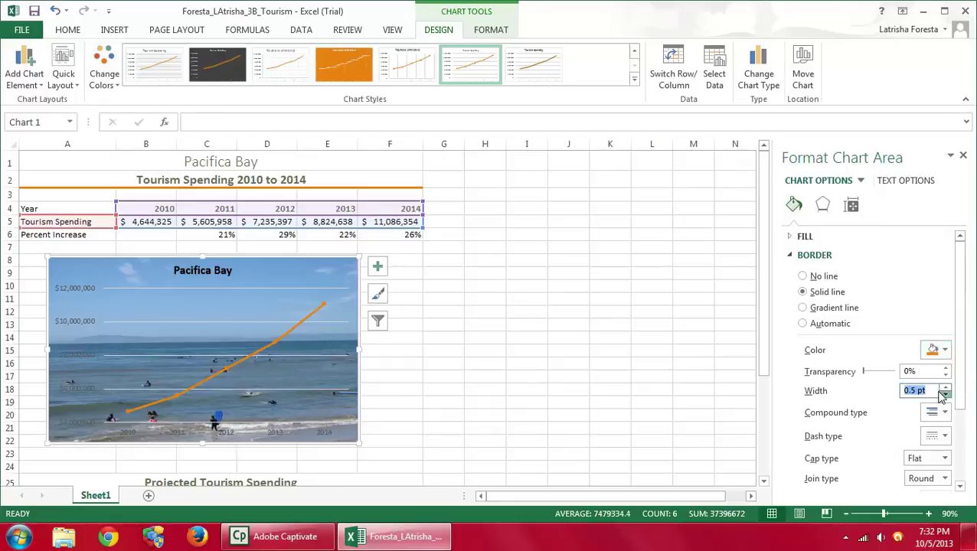
pyautogui.write('4')
pyautogui.press('Return')
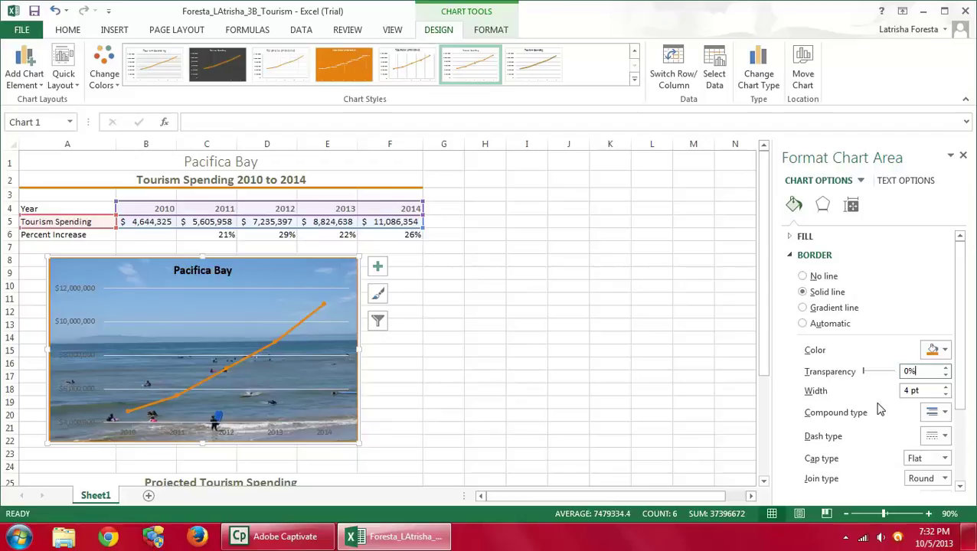
# Apply Rounded corners to the chart area's border and save the workbook.
pyautogui.scroll(-3, 879, 411)
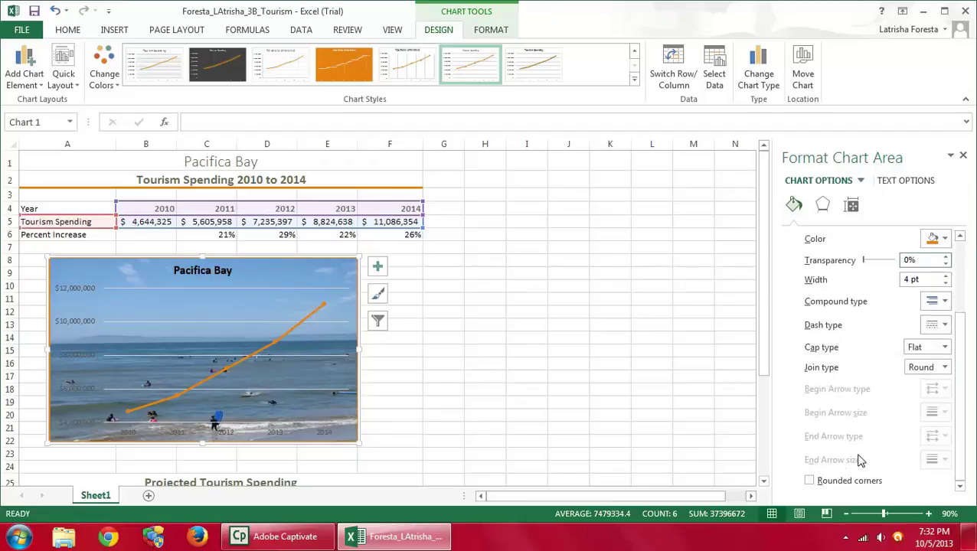
pyautogui.click(809, 481)
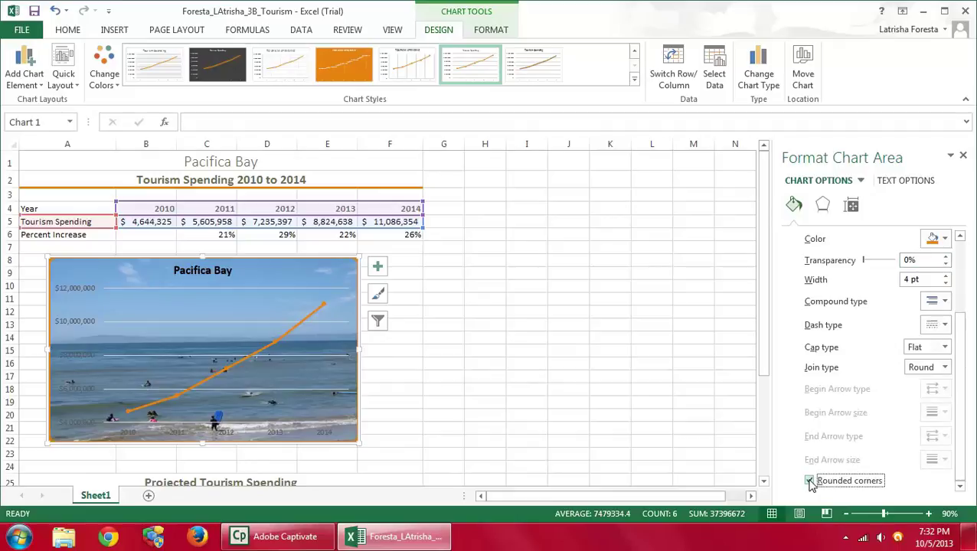
pyautogui.click(34, 12)
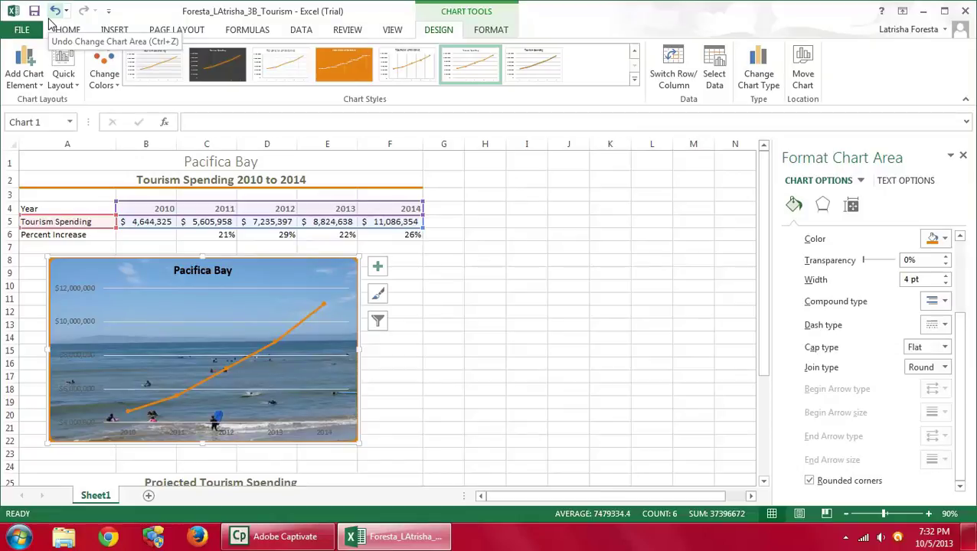
# Format the chart's major horizontal gridlines as a Solid line in the orange theme color with a width of 1 pt.
pyautogui.click(377, 266)
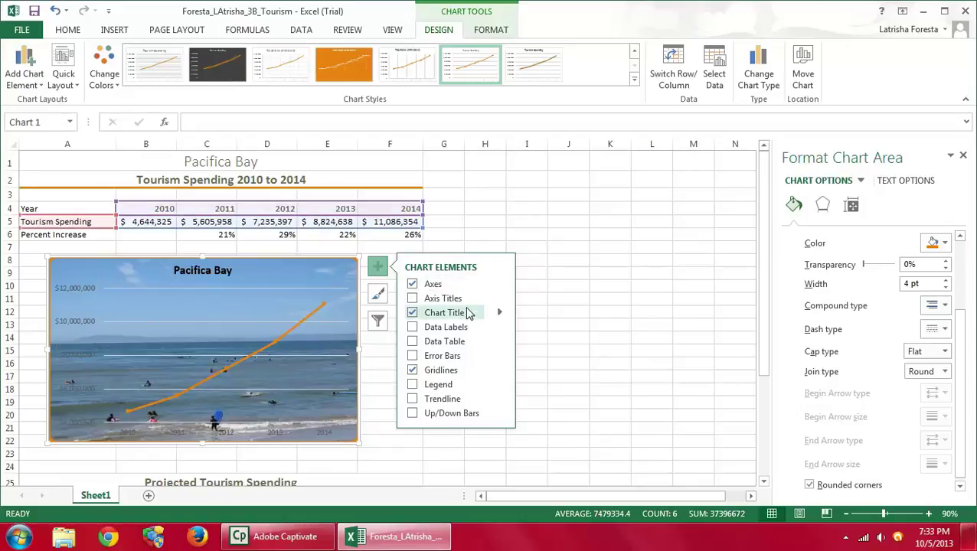
pyautogui.click(499, 371)
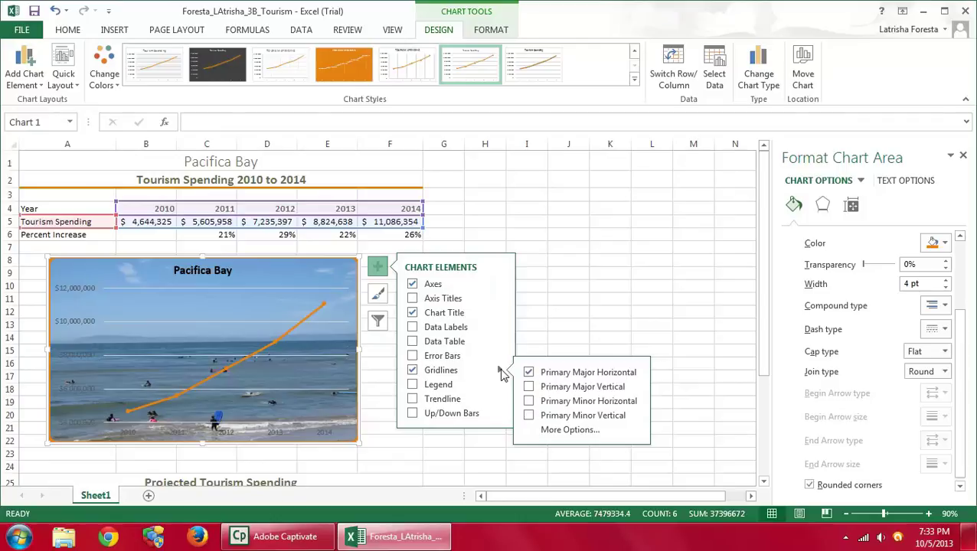
pyautogui.click(573, 429)
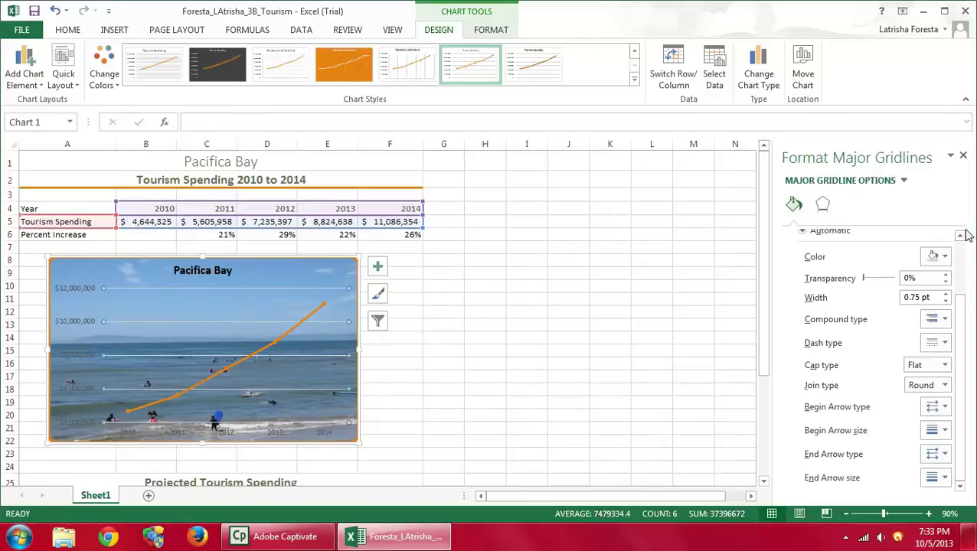
pyautogui.scroll(3, 918, 310)
pyautogui.scroll(-3, 918, 326)
pyautogui.scroll(3, 913, 358)
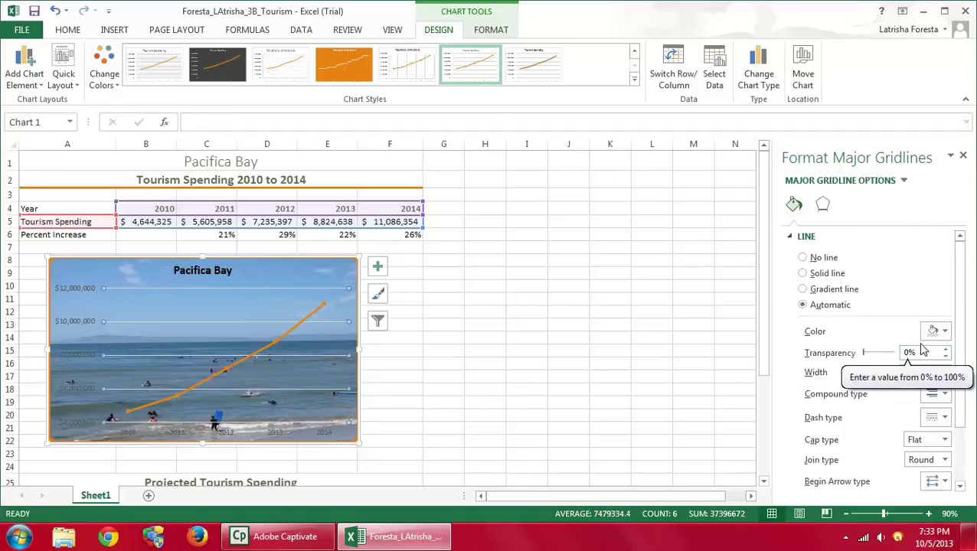
pyautogui.click(804, 274)
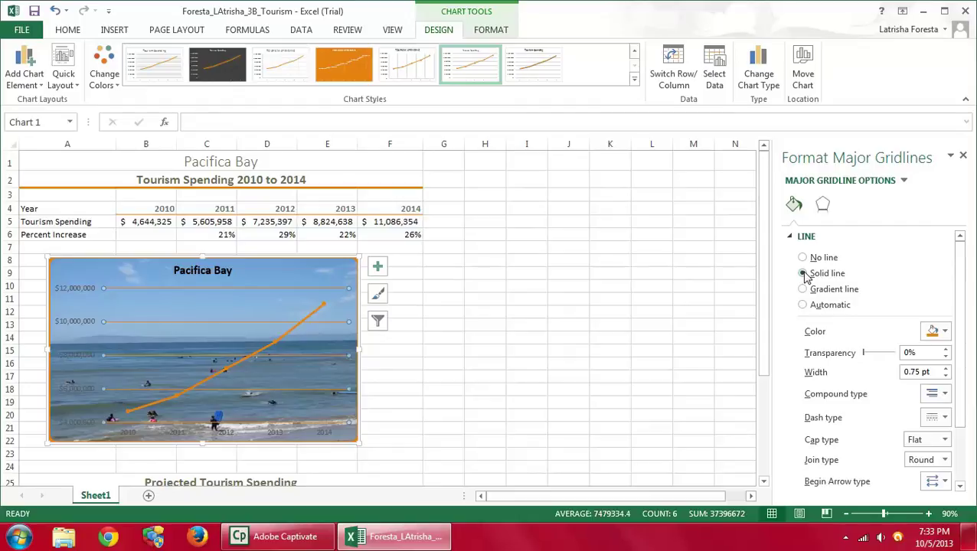
pyautogui.click(944, 340)
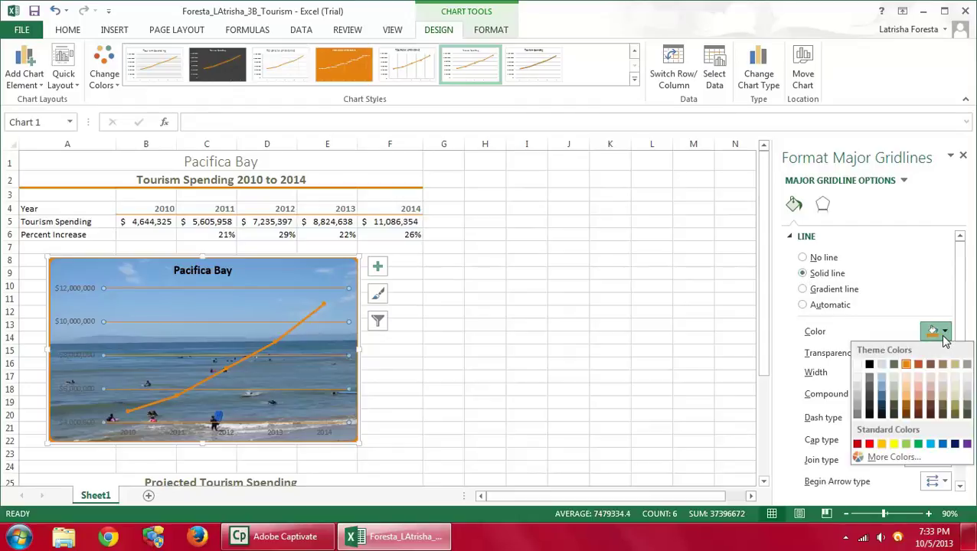
pyautogui.click(908, 368)
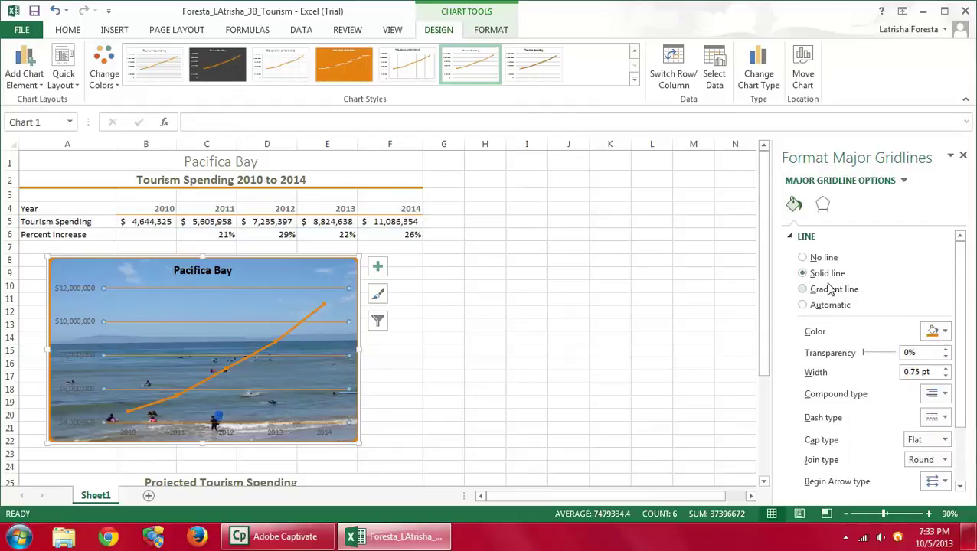
pyautogui.click(948, 368)
pyautogui.scroll(-3, 855, 406)
pyautogui.scroll(3, 855, 412)
# Format the chart's vertical value axis labels in Bold with the black theme font color and close the formatting pane.
pyautogui.moveTo(280, 345)
pyautogui.moveTo(129, 419)
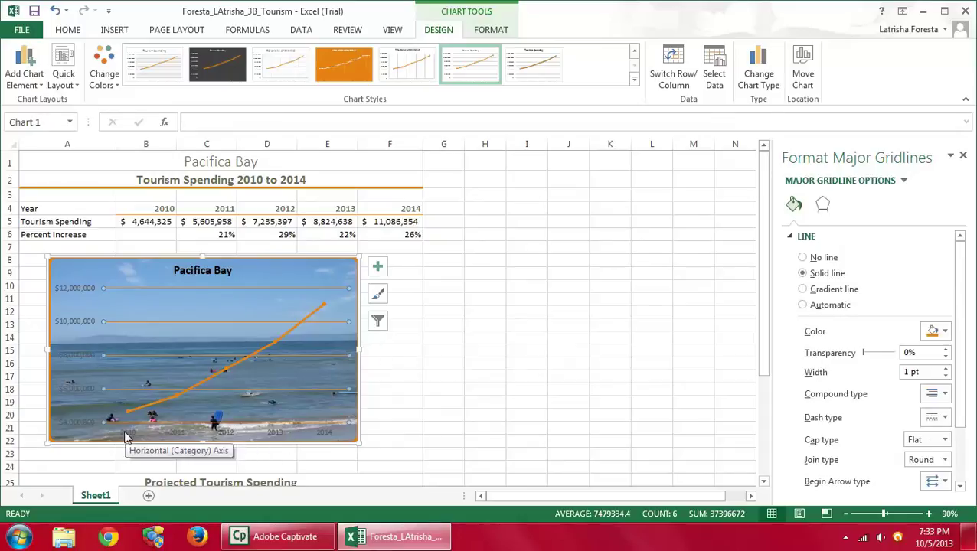
pyautogui.rightClick(79, 420)
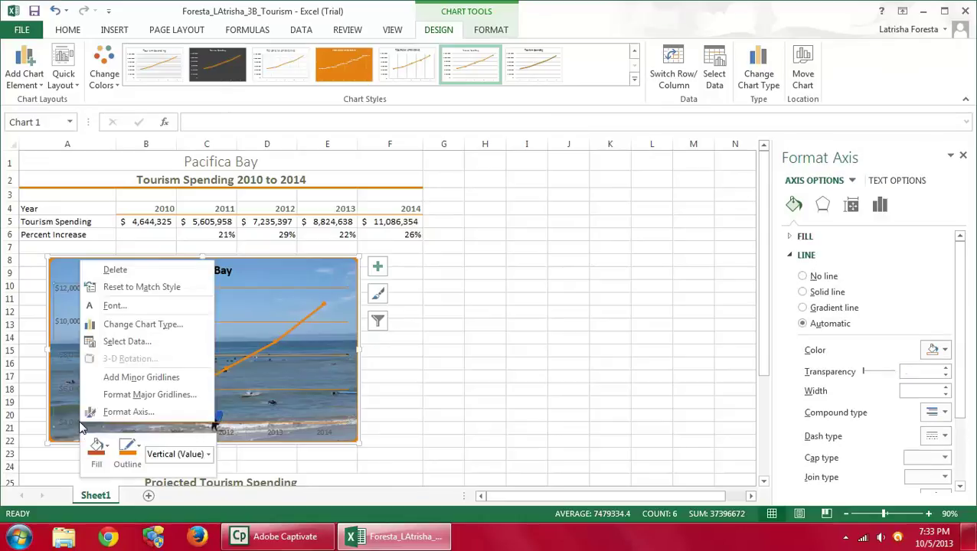
pyautogui.click(116, 306)
pyautogui.click(560, 212)
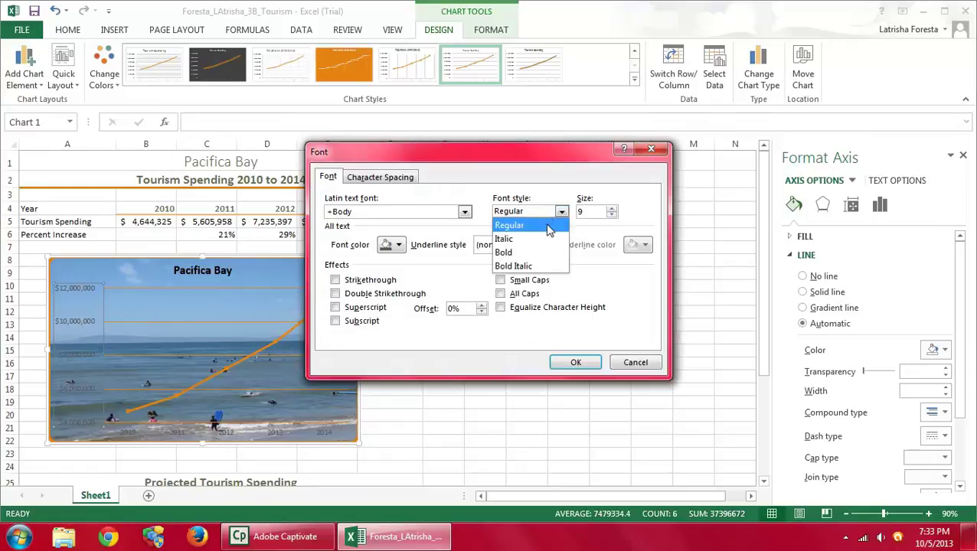
pyautogui.click(546, 254)
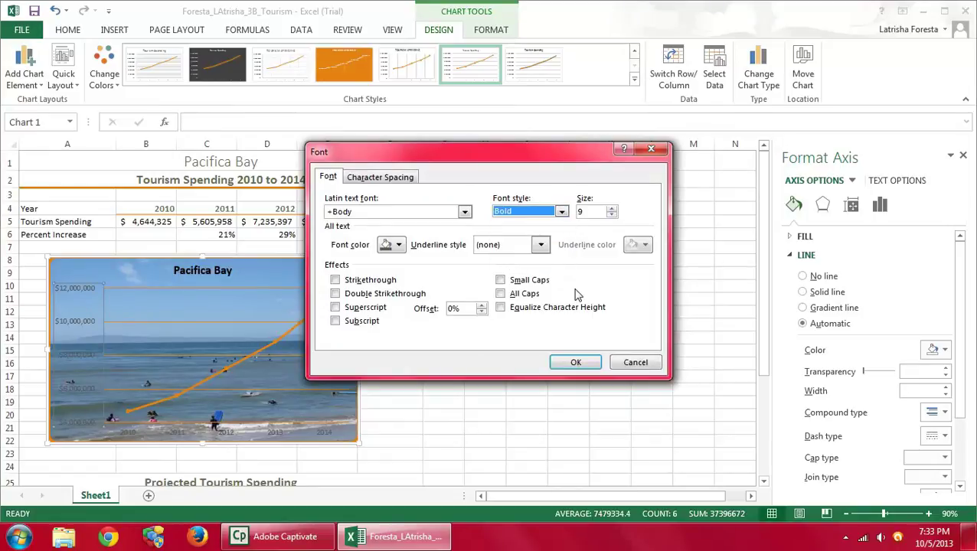
pyautogui.click(399, 245)
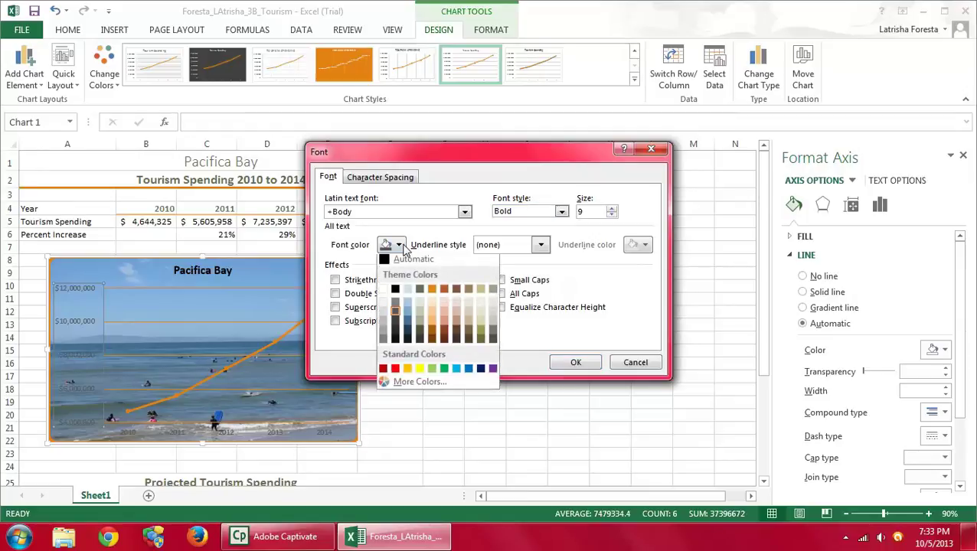
pyautogui.click(397, 291)
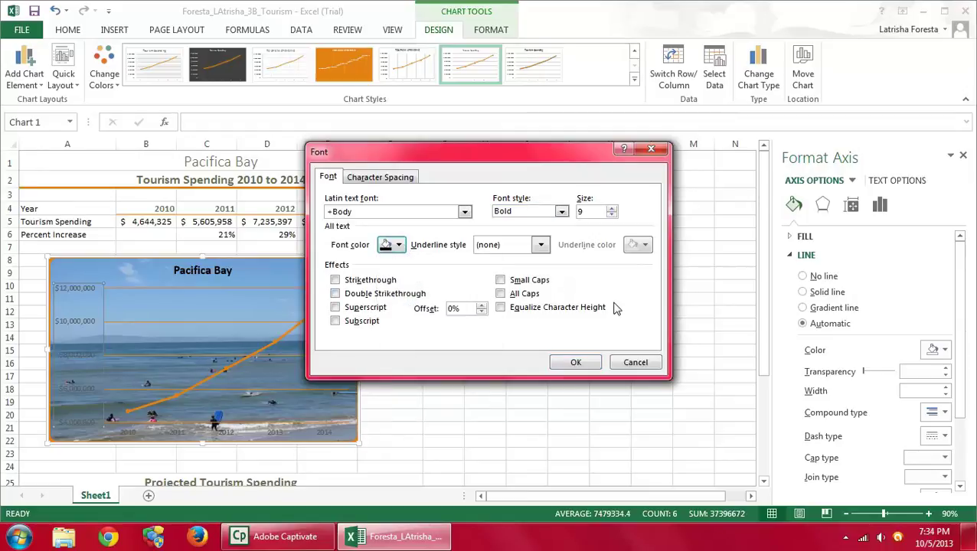
pyautogui.click(562, 363)
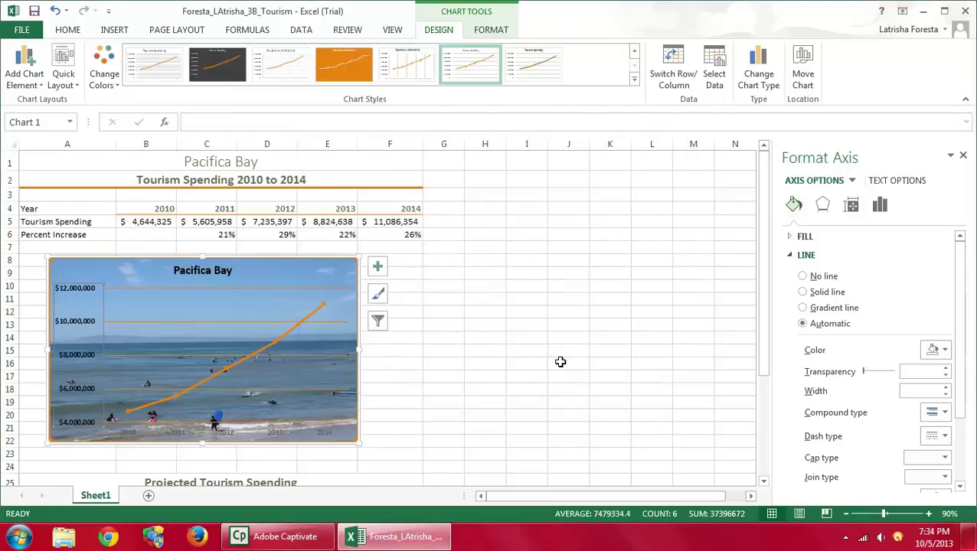
pyautogui.click(964, 156)
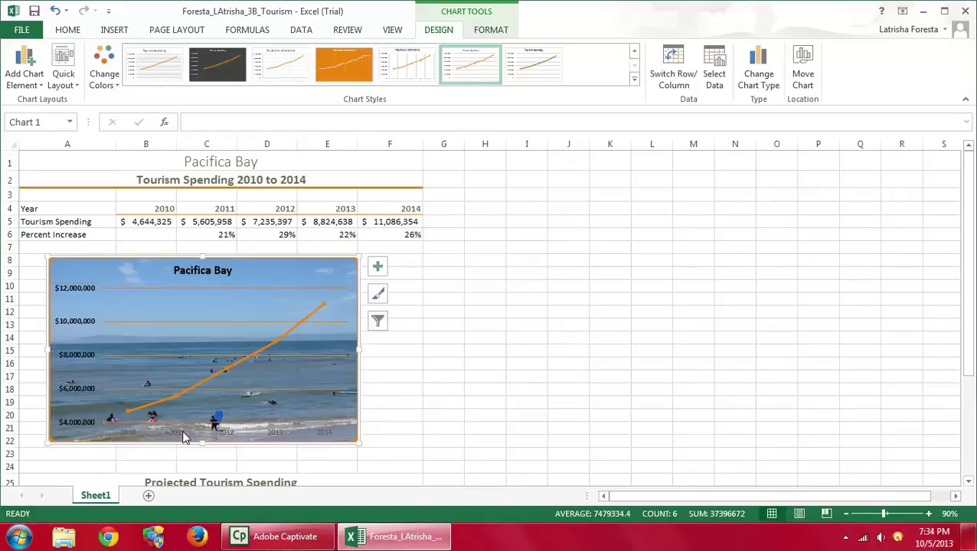
# Format the chart's horizontal category axis labels in Bold with the black theme font color and save the workbook.
pyautogui.rightClick(130, 439)
pyautogui.click(186, 320)
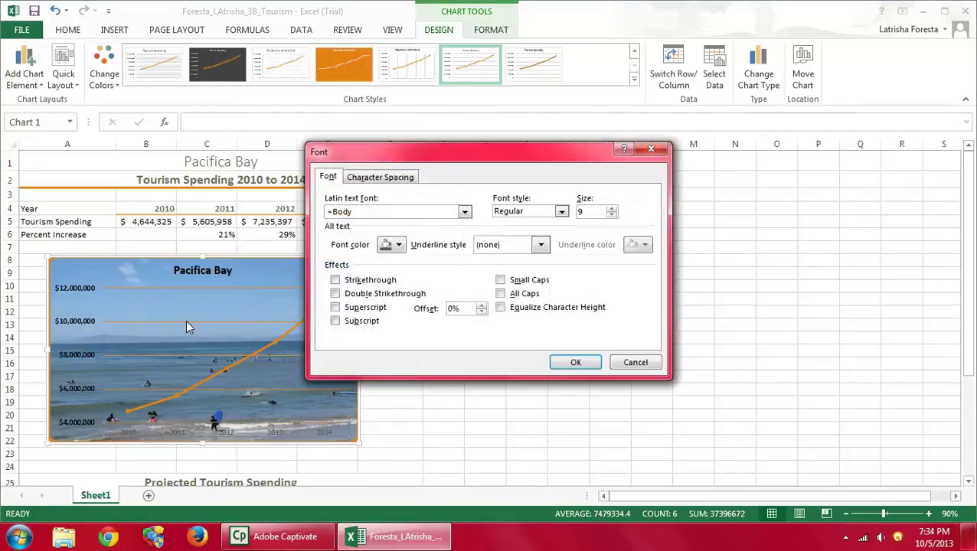
pyautogui.click(540, 212)
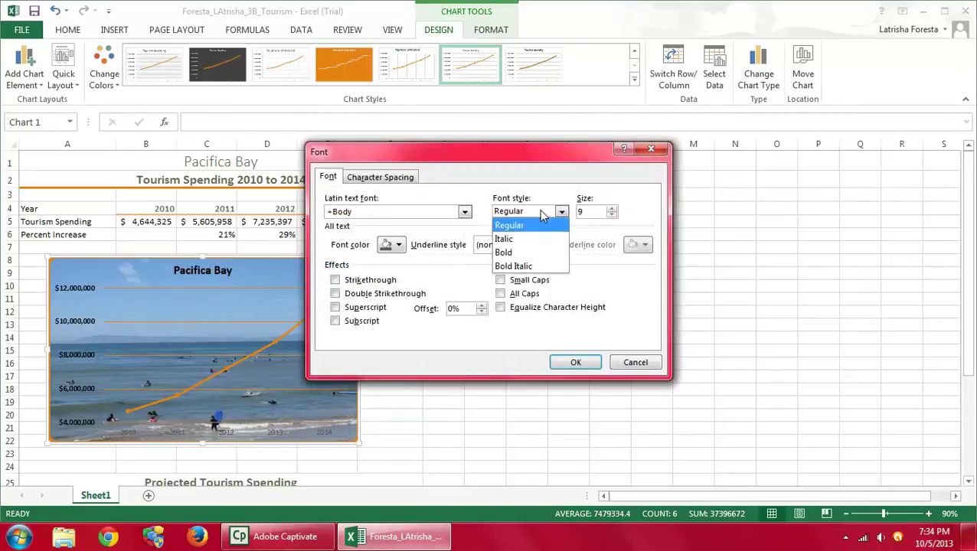
pyautogui.click(542, 256)
pyautogui.click(392, 246)
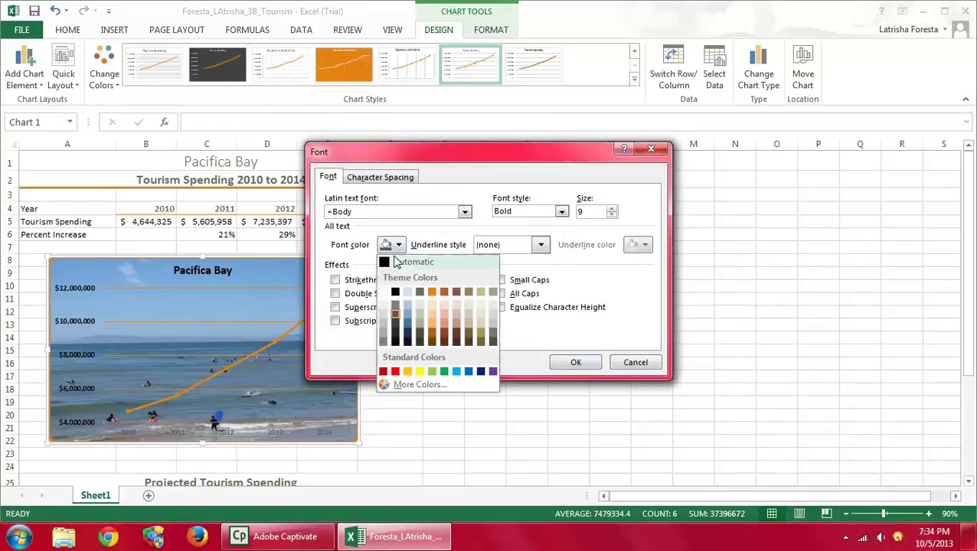
pyautogui.click(395, 292)
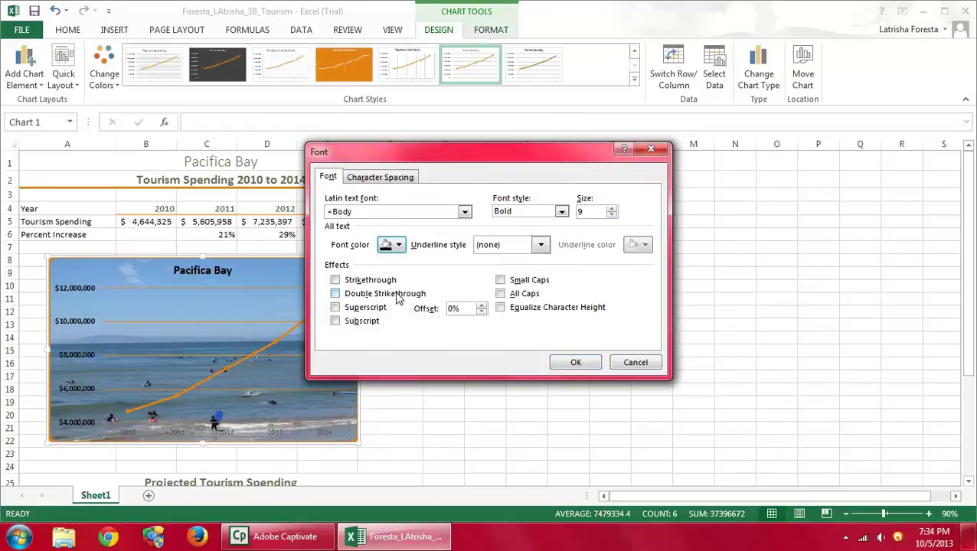
pyautogui.click(575, 363)
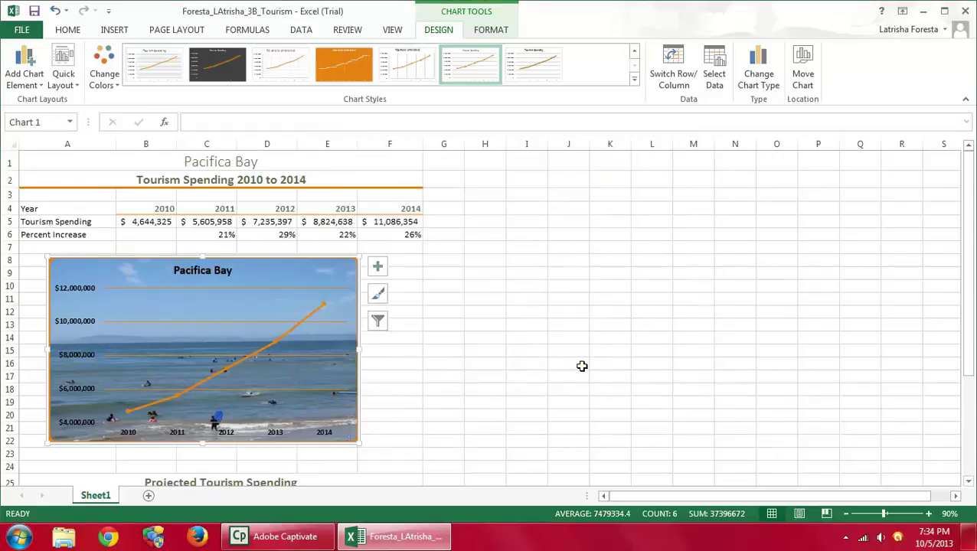
pyautogui.click(36, 14)
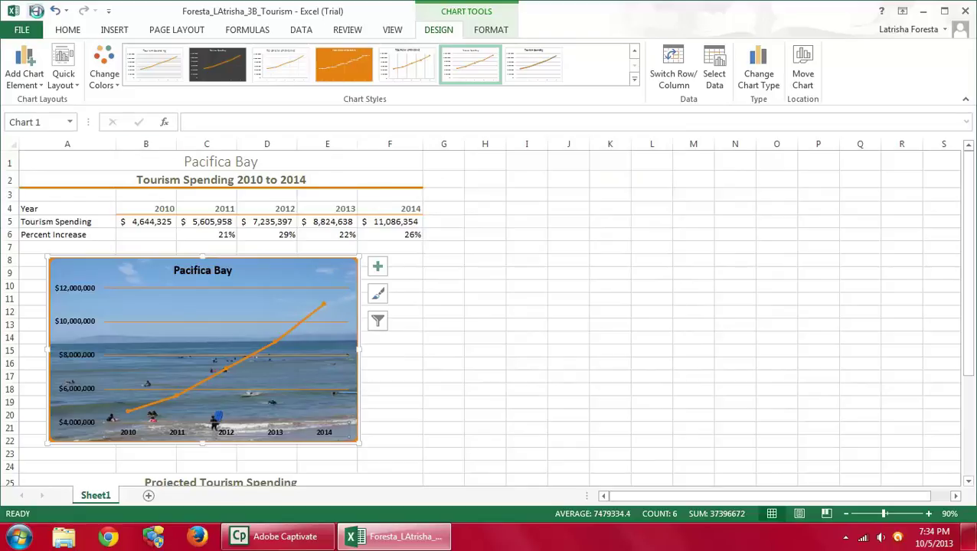
pyautogui.click(176, 30)
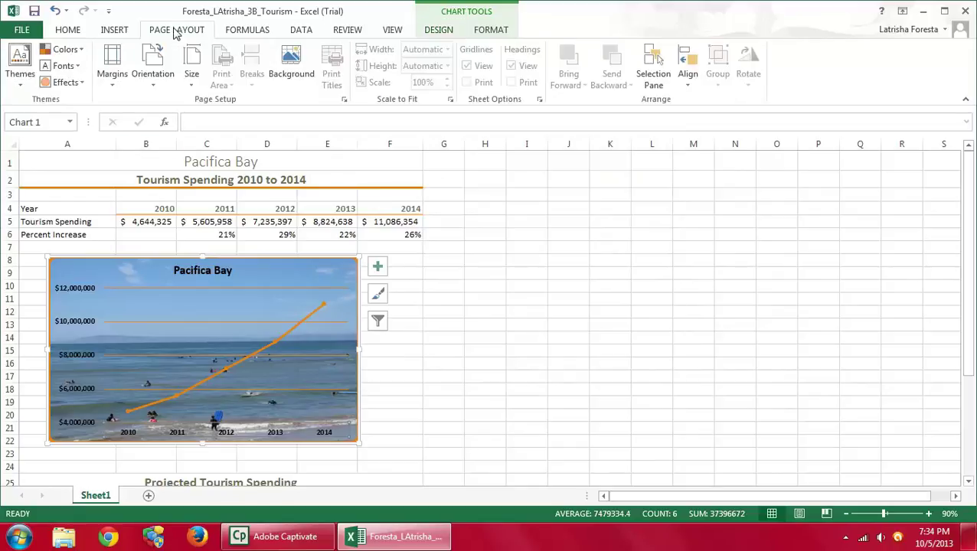
pyautogui.click(119, 85)
pyautogui.click(149, 279)
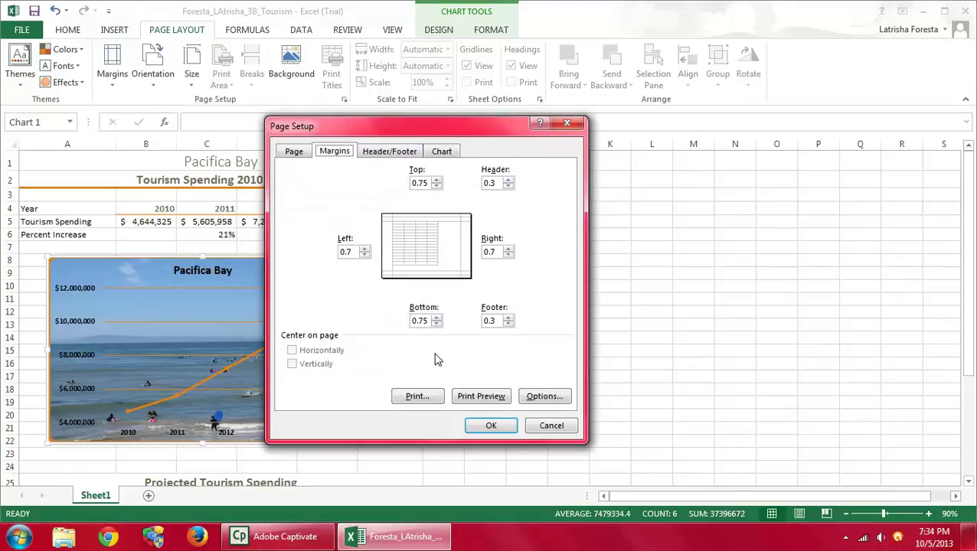
pyautogui.click(548, 428)
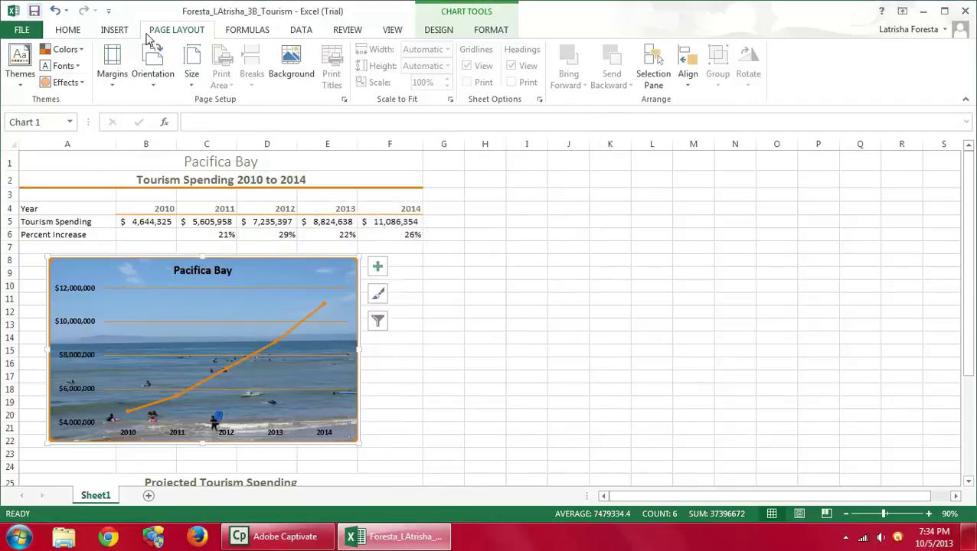
# Deselect the chart and set the worksheet to center horizontally on the page through Custom Margins.
pyautogui.click(487, 454)
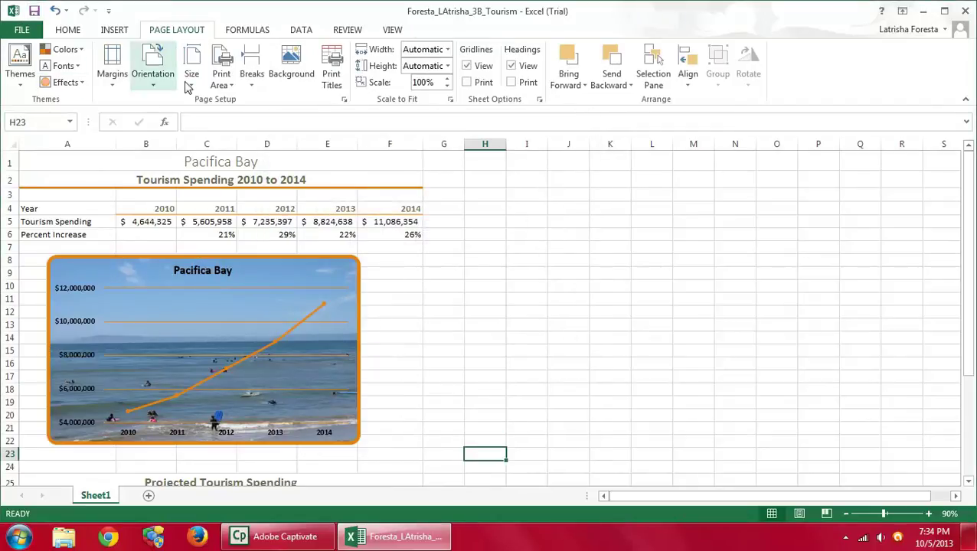
pyautogui.click(111, 76)
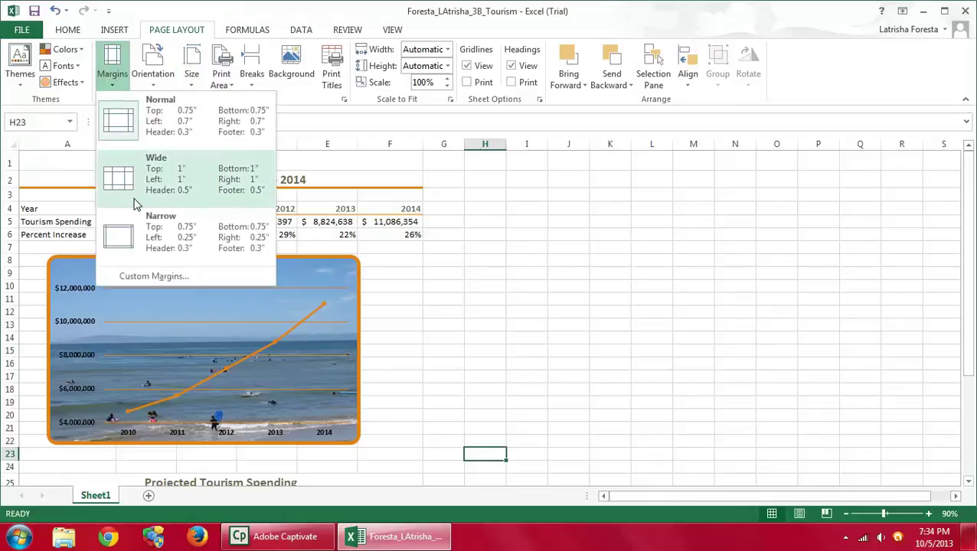
pyautogui.click(146, 278)
pyautogui.click(291, 351)
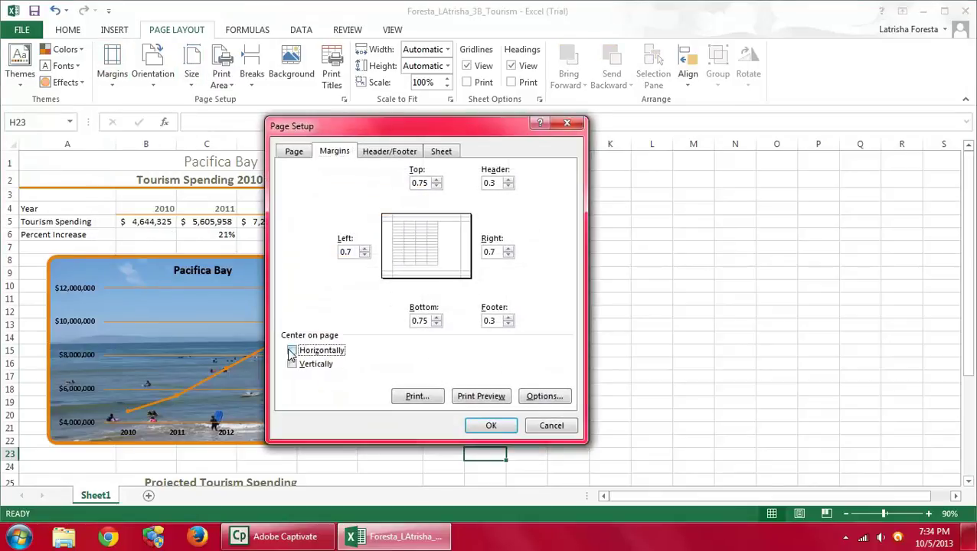
# Create a custom footer with the file name in the left section and apply the page setup.
pyautogui.click(402, 151)
pyautogui.click(438, 248)
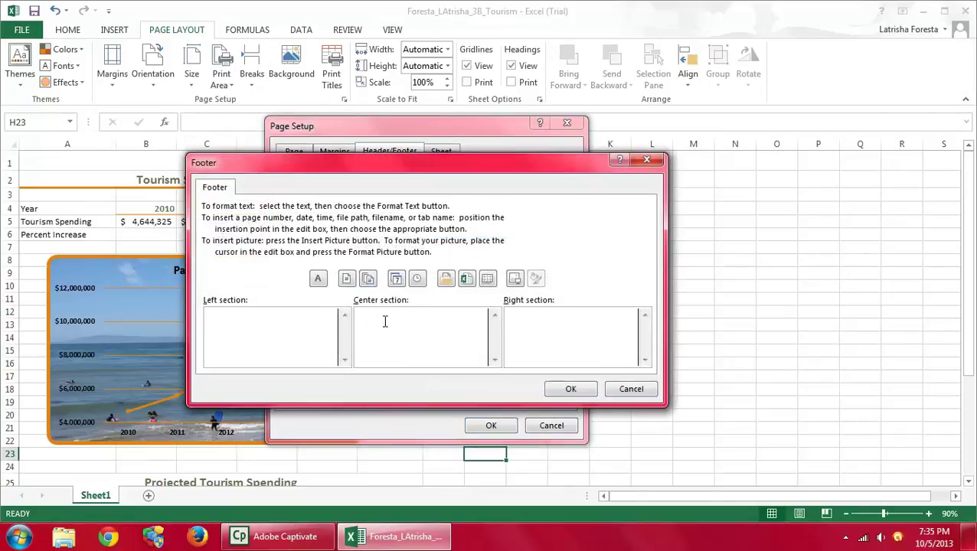
pyautogui.click(467, 279)
pyautogui.click(571, 390)
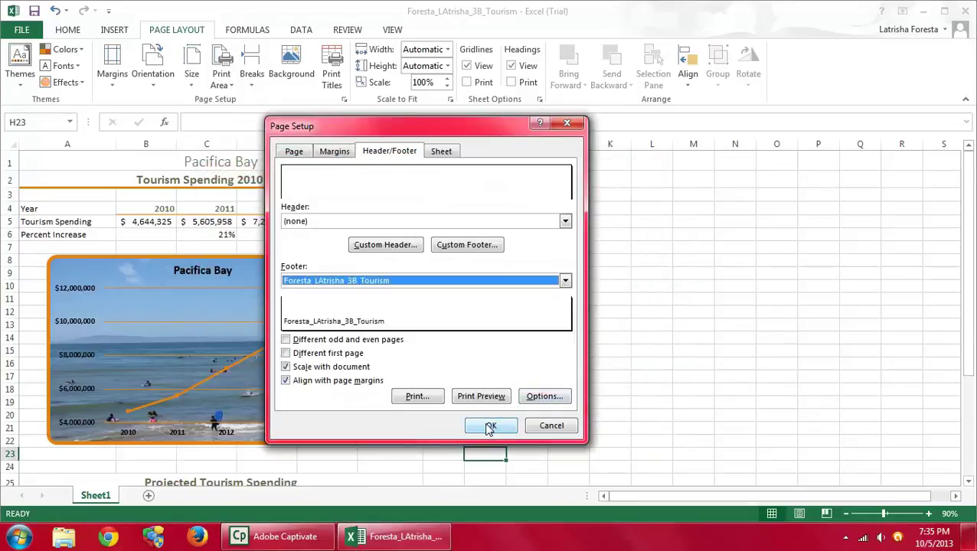
pyautogui.click(487, 425)
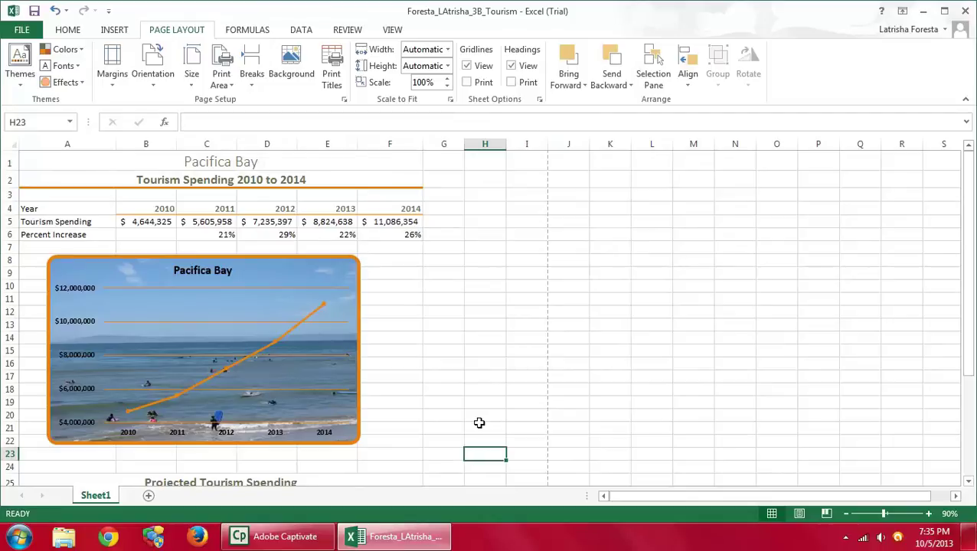
# Set the workbook properties Tags to "tourism spending" and Status to "CRN", and save the workbook.
pyautogui.click(25, 31)
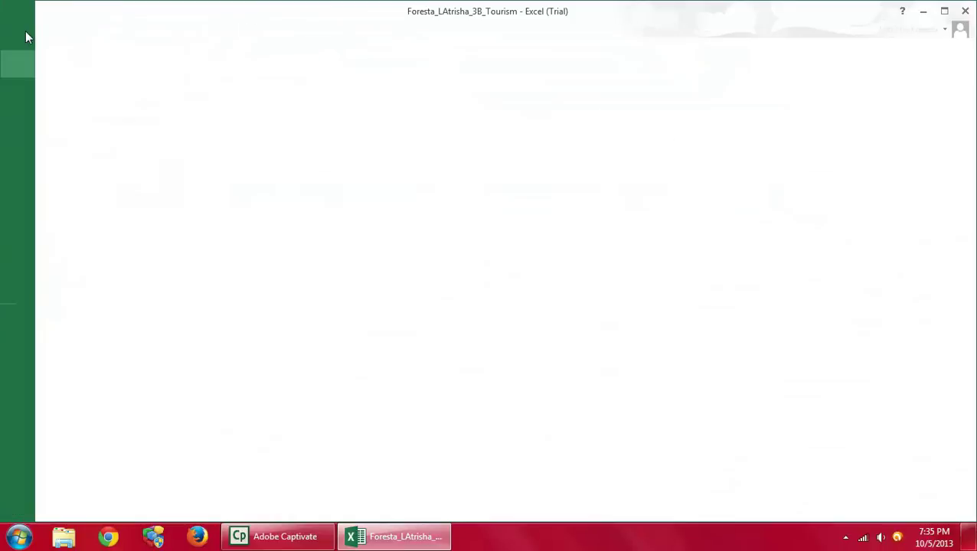
pyautogui.click(622, 466)
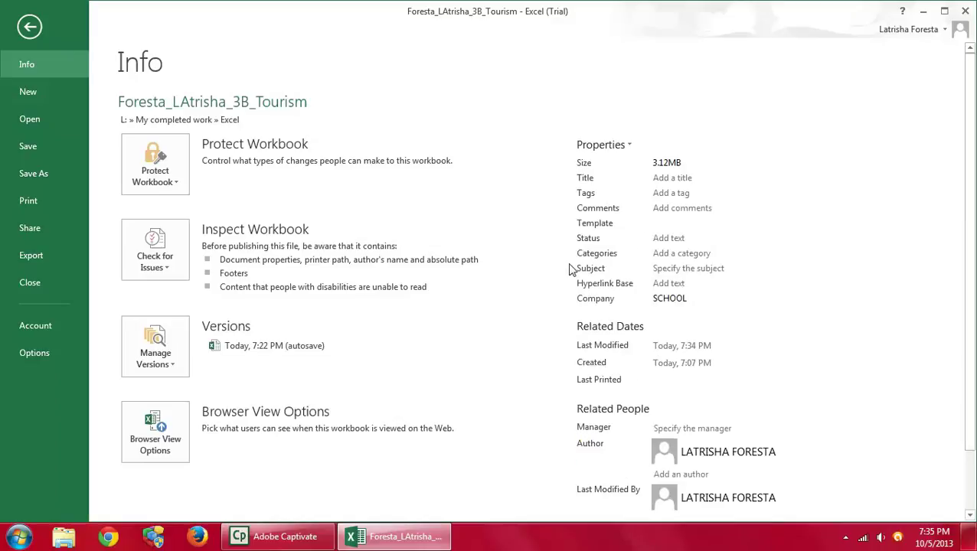
pyautogui.click(651, 194)
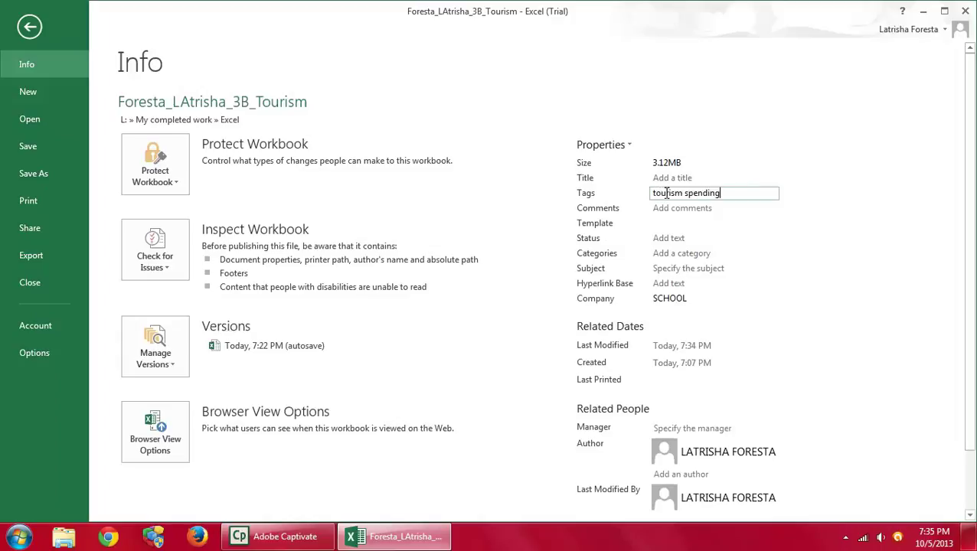
pyautogui.click(687, 239)
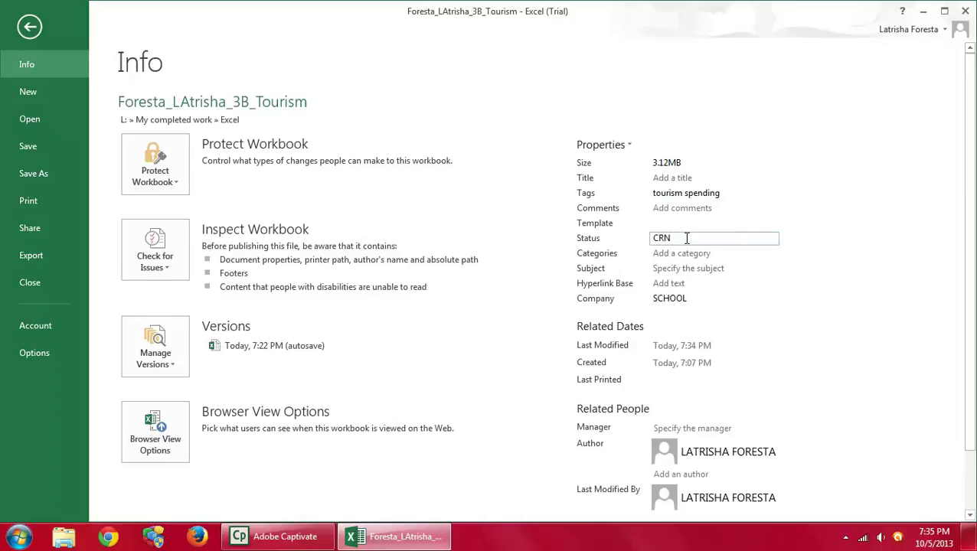
pyautogui.click(33, 145)
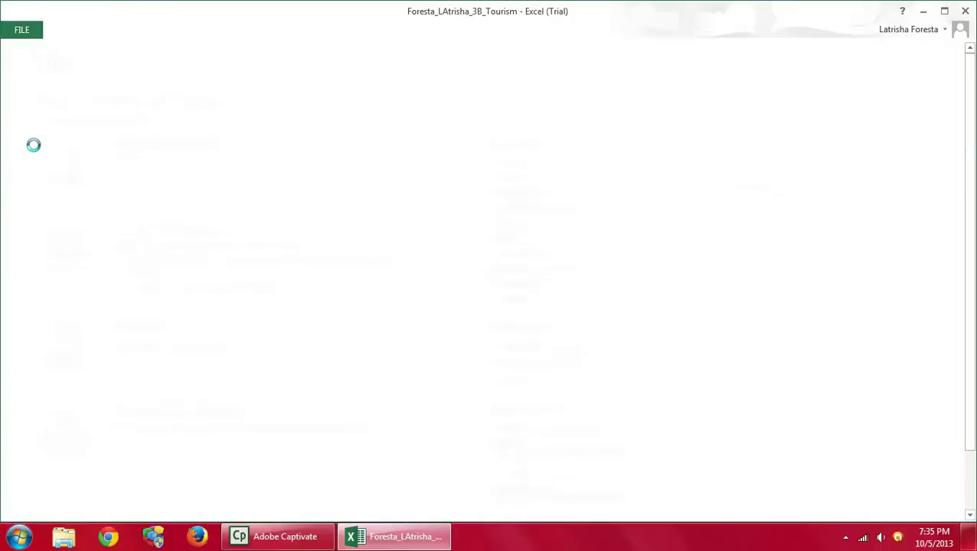